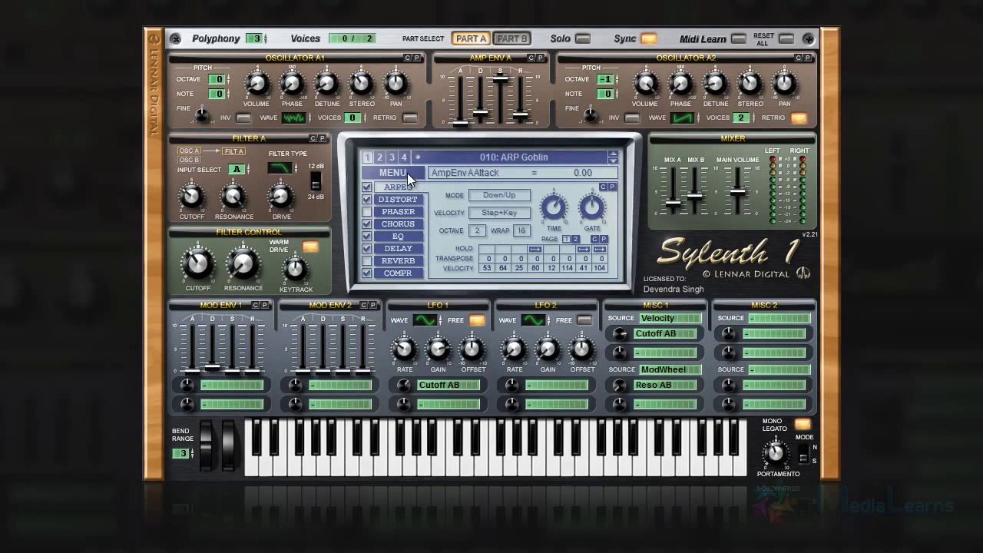
- Initialize the current preset 010: ARP Goblin to start from a blank patch
{"action": "left_click", "coordinate": [392, 173]}
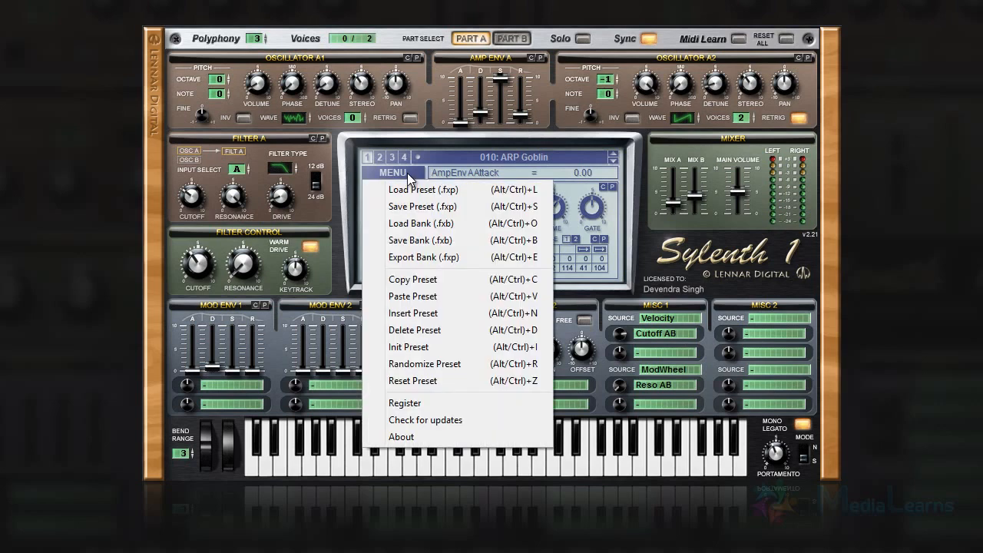
{"action": "left_click", "coordinate": [411, 350]}
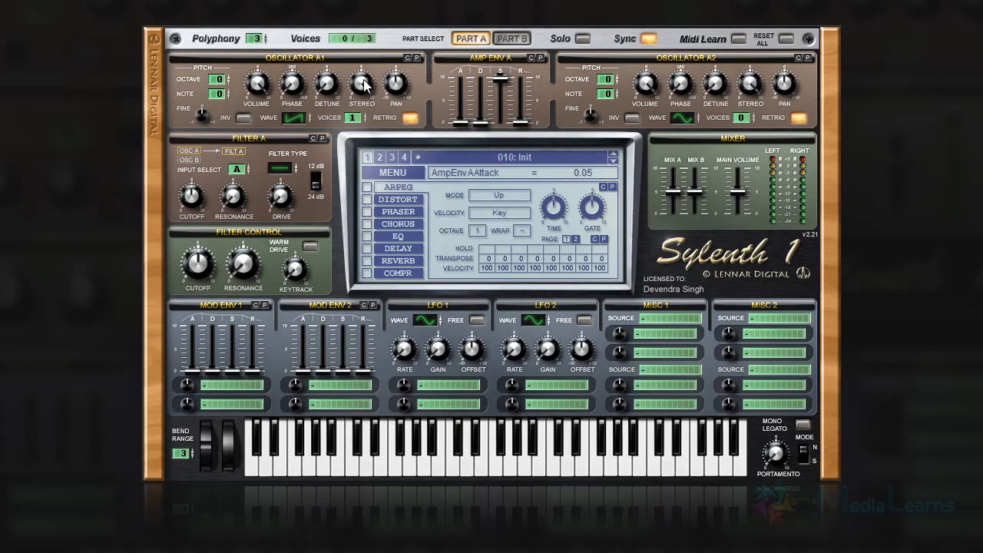
- Switch between Part A and Part B several times to compare their oscillator, envelope and filter sections, finishing on Part A
{"action": "left_click", "coordinate": [509, 43]}
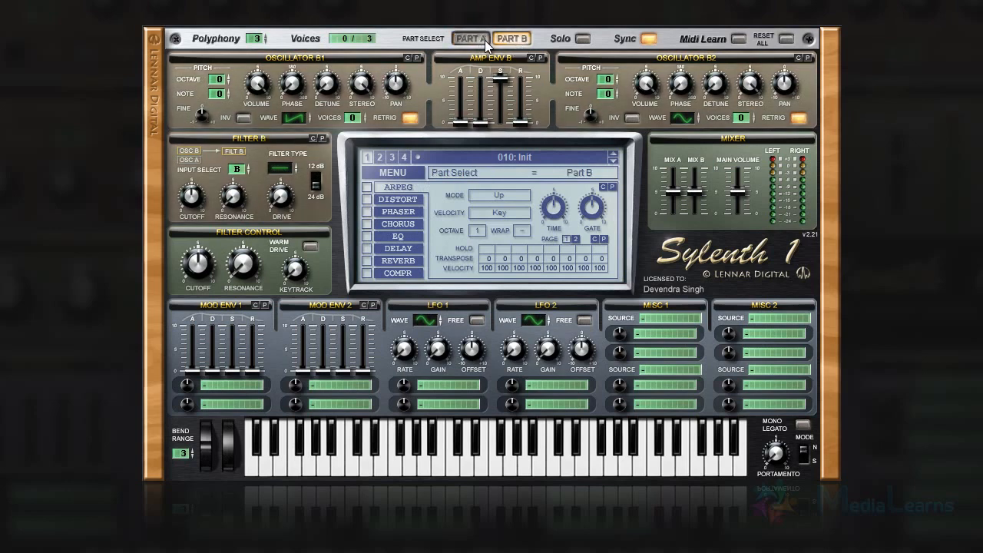
{"action": "left_click", "coordinate": [474, 40]}
{"action": "left_click", "coordinate": [516, 40]}
{"action": "left_click", "coordinate": [480, 40]}
{"action": "left_click", "coordinate": [496, 40]}
{"action": "left_click", "coordinate": [479, 40]}
{"action": "left_click", "coordinate": [509, 36]}
{"action": "left_click", "coordinate": [482, 40]}
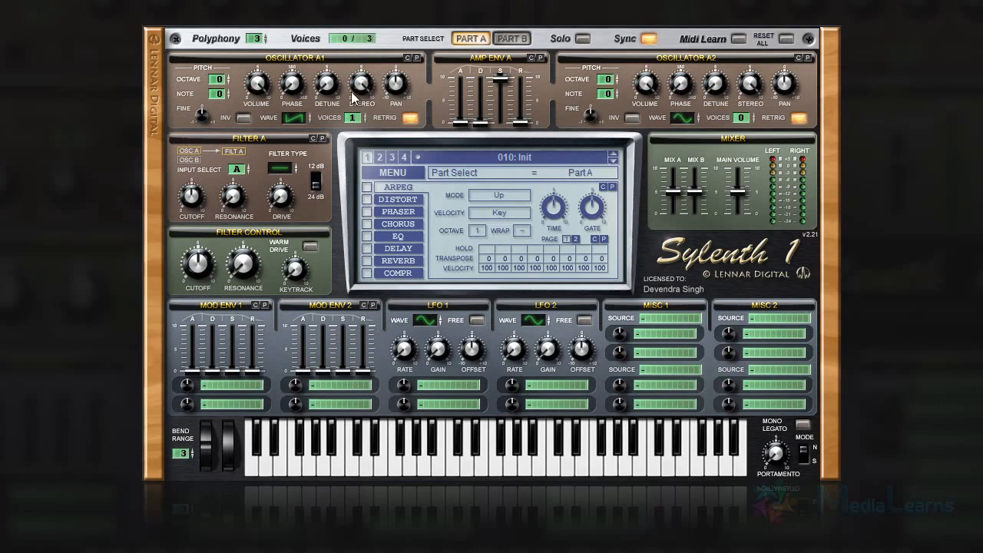
{"action": "left_click", "coordinate": [510, 41]}
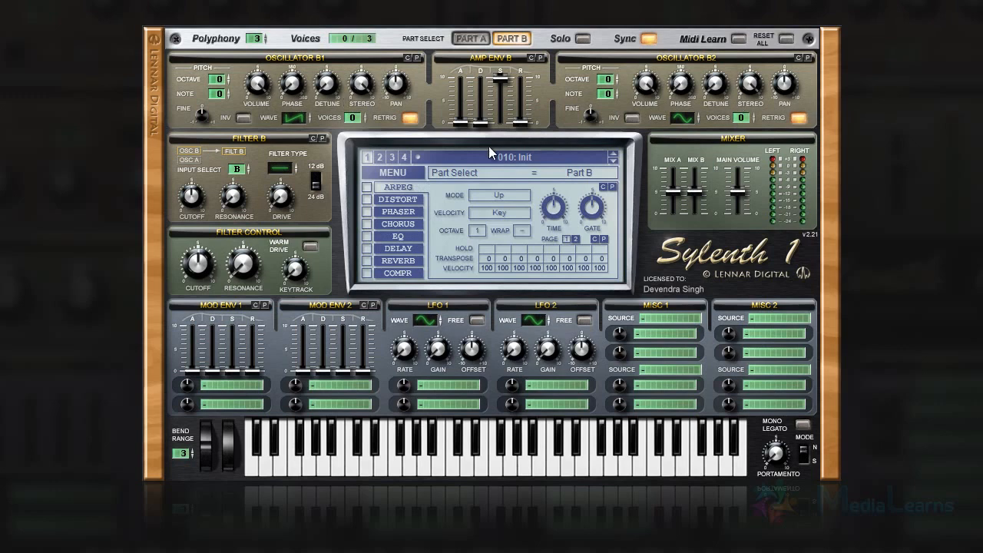
{"action": "left_click", "coordinate": [457, 41]}
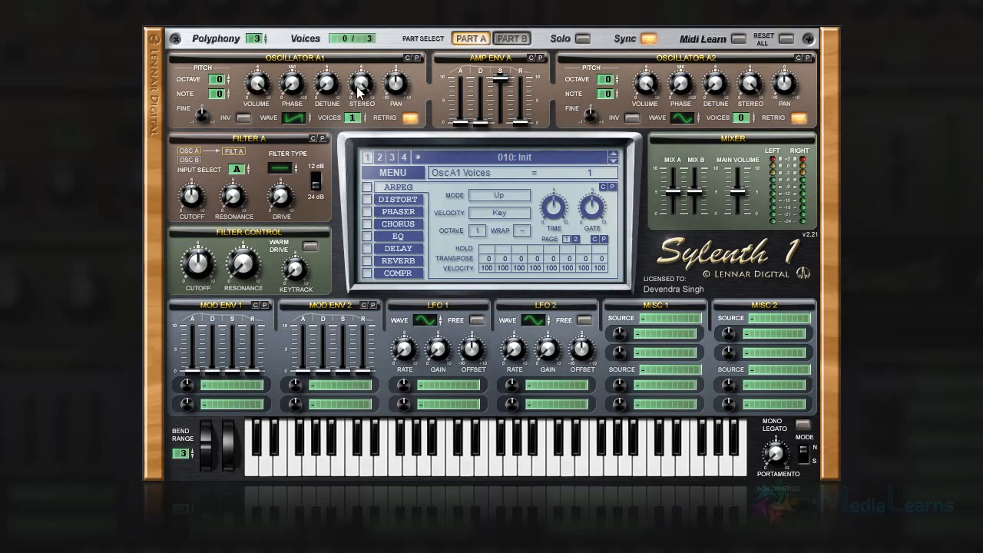
- Cycle oscillator A1 through its waveforms, including Pulse, and set its voices to 6
{"action": "left_click", "coordinate": [294, 117]}
{"action": "left_click", "coordinate": [297, 117]}
{"action": "left_click", "coordinate": [297, 117]}
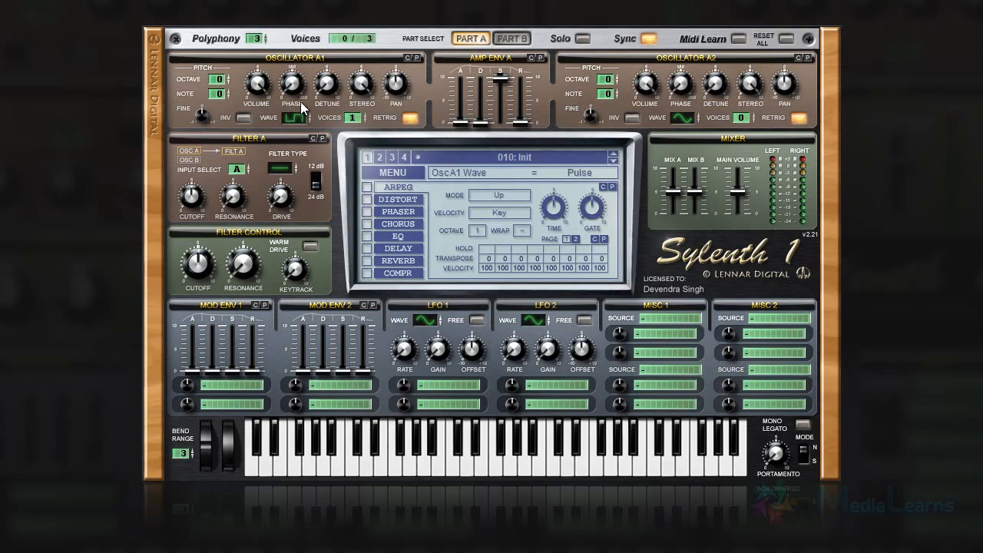
{"action": "left_click", "coordinate": [298, 117]}
{"action": "left_click", "coordinate": [294, 117]}
{"action": "left_click_drag", "start_coordinate": [356, 120], "coordinate": [361, 77]}
{"action": "left_click", "coordinate": [285, 115]}
- Compare oscillator A1 with Retrig on and off, leave Retrig off, and raise its voices to 8
{"action": "left_click", "coordinate": [407, 117]}
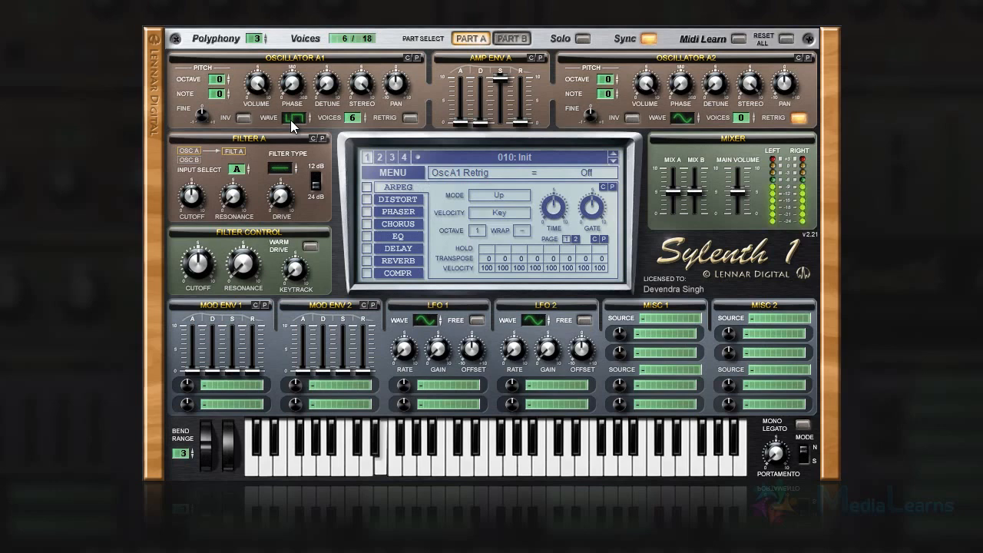
{"action": "left_click", "coordinate": [411, 118]}
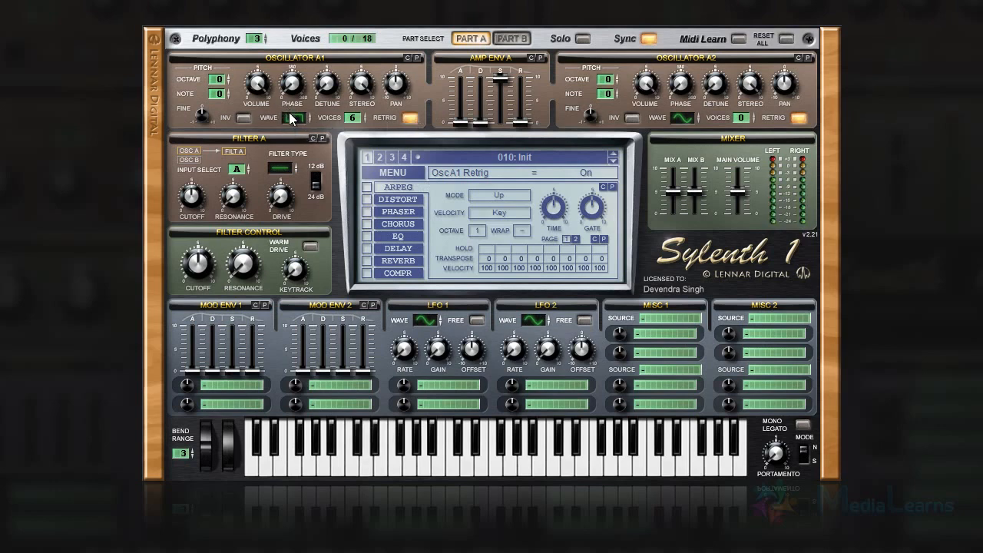
{"action": "left_click", "coordinate": [406, 117]}
{"action": "left_click_drag", "start_coordinate": [353, 120], "coordinate": [354, 109]}
- Try oscillator A1's invert switch and its fine, octave and note pitch controls, including octave +1
{"action": "left_click", "coordinate": [244, 118]}
{"action": "left_click", "coordinate": [242, 118]}
{"action": "mouse_move", "coordinate": [199, 116]}
{"action": "left_mouse_down"}
{"action": "mouse_move", "coordinate": [202, 86]}
{"action": "mouse_move", "coordinate": [190, 59]}
{"action": "mouse_move", "coordinate": [206, 152]}
{"action": "mouse_move", "coordinate": [198, 120]}
{"action": "left_mouse_up"}
{"action": "left_click", "coordinate": [219, 81]}
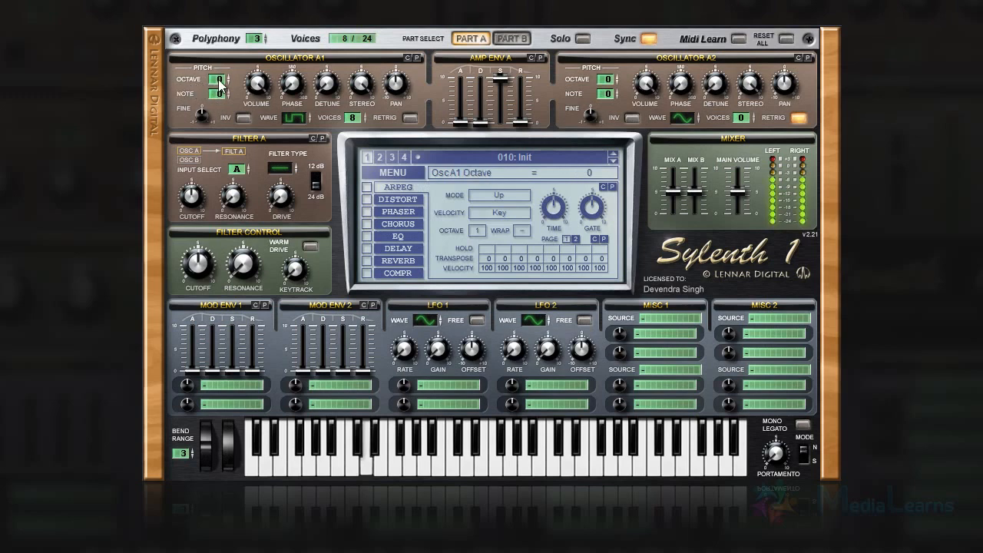
{"action": "left_click_drag", "start_coordinate": [219, 80], "coordinate": [222, 73]}
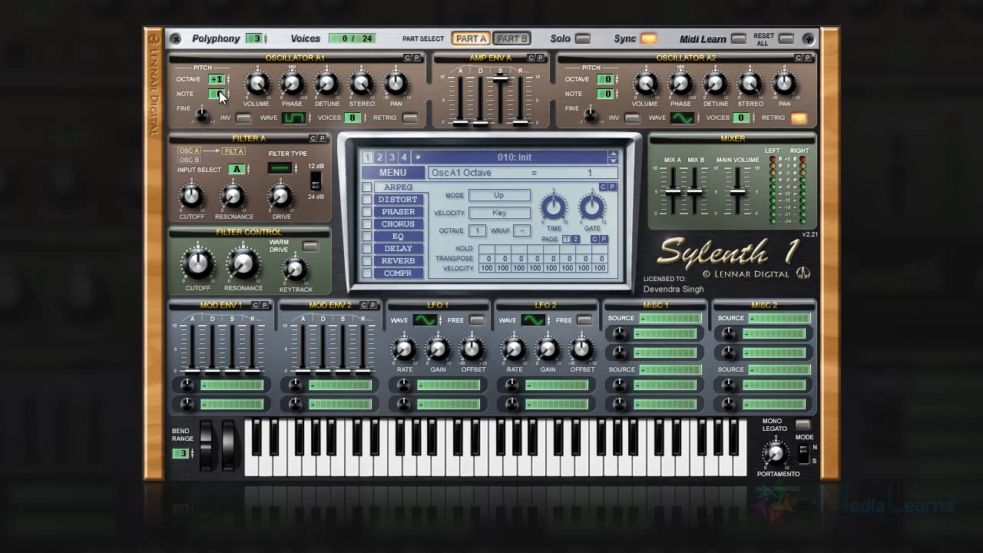
{"action": "left_click_drag", "start_coordinate": [219, 93], "coordinate": [219, 98]}
{"action": "left_click_drag", "start_coordinate": [221, 95], "coordinate": [216, 116]}
- Adjust oscillator A1's volume, phase and detune, ending with the volume at 10.00 and the detune at 3.57
{"action": "left_click_drag", "start_coordinate": [260, 81], "coordinate": [296, 92]}
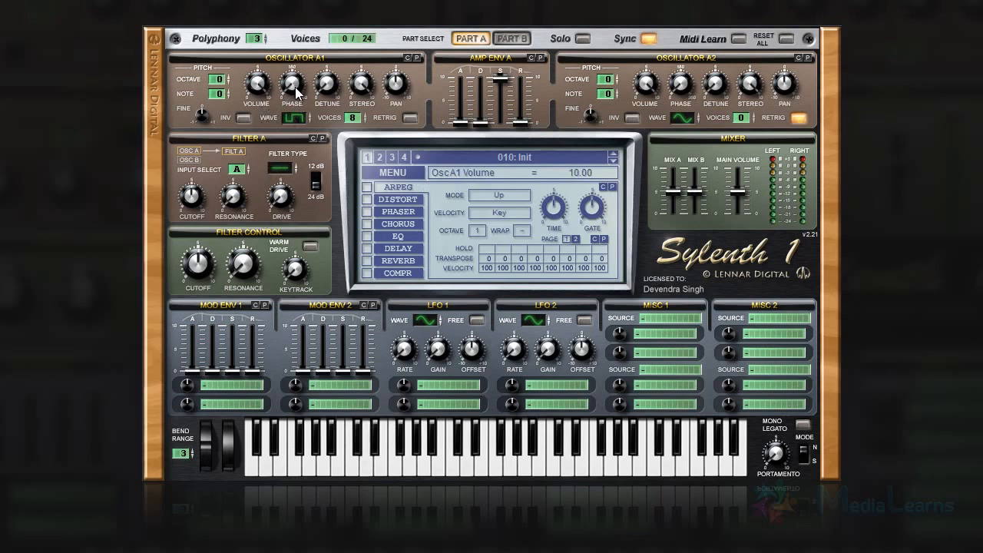
{"action": "left_click_drag", "start_coordinate": [295, 87], "coordinate": [284, 118]}
{"action": "left_click_drag", "start_coordinate": [330, 91], "coordinate": [337, 28]}
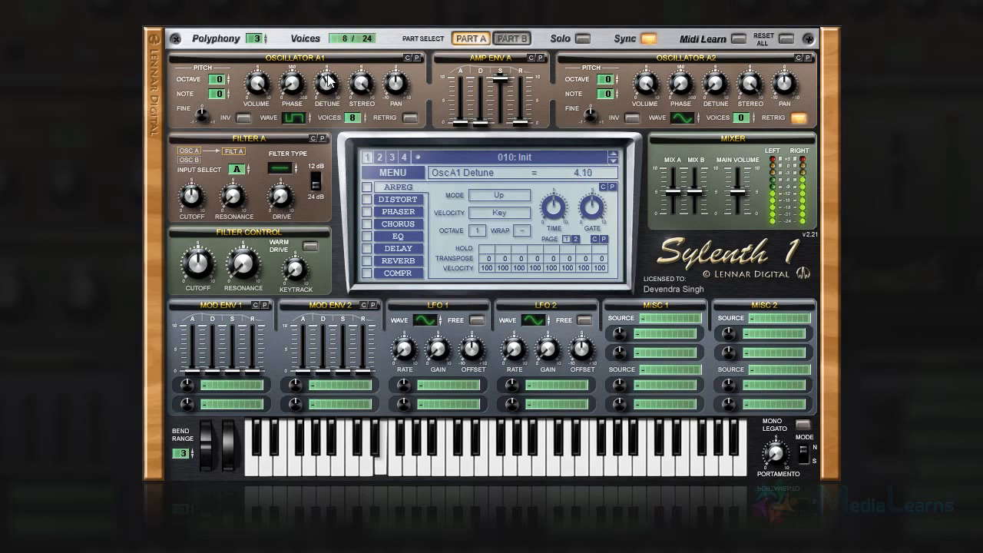
{"action": "left_click_drag", "start_coordinate": [316, 88], "coordinate": [365, 91]}
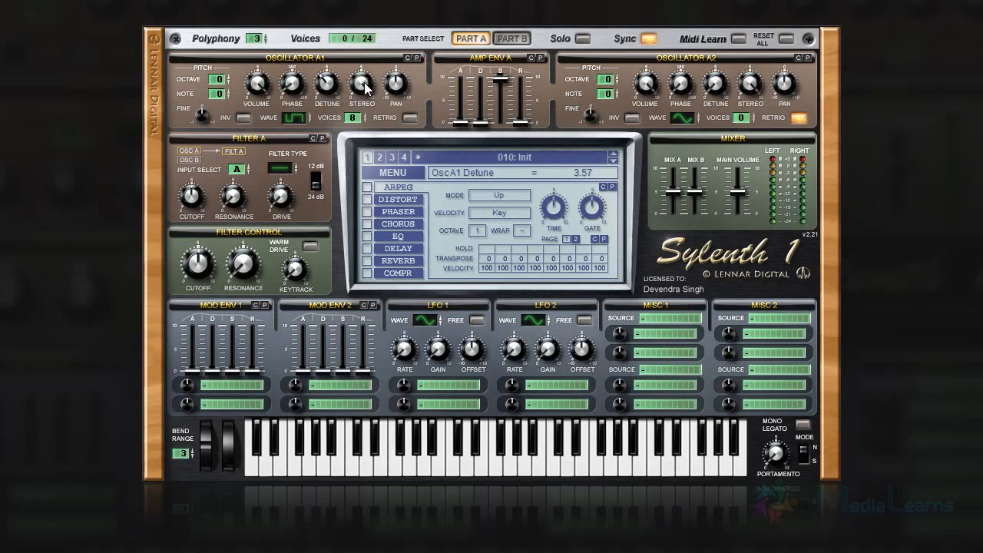
- Set oscillator A1's stereo width to 8.95 and try its pan control before resetting the pan
{"action": "left_click", "coordinate": [359, 88]}
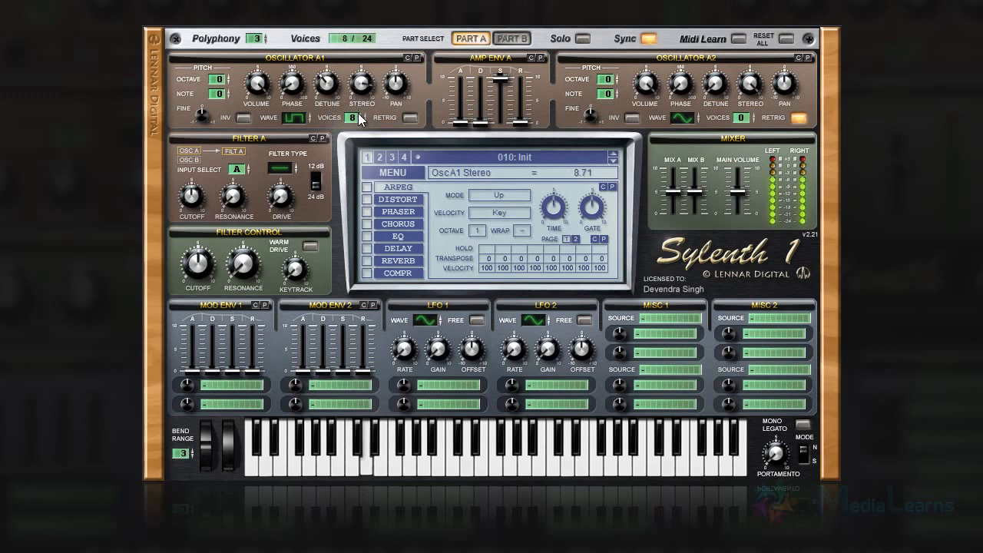
{"action": "left_click_drag", "start_coordinate": [358, 81], "coordinate": [359, 107]}
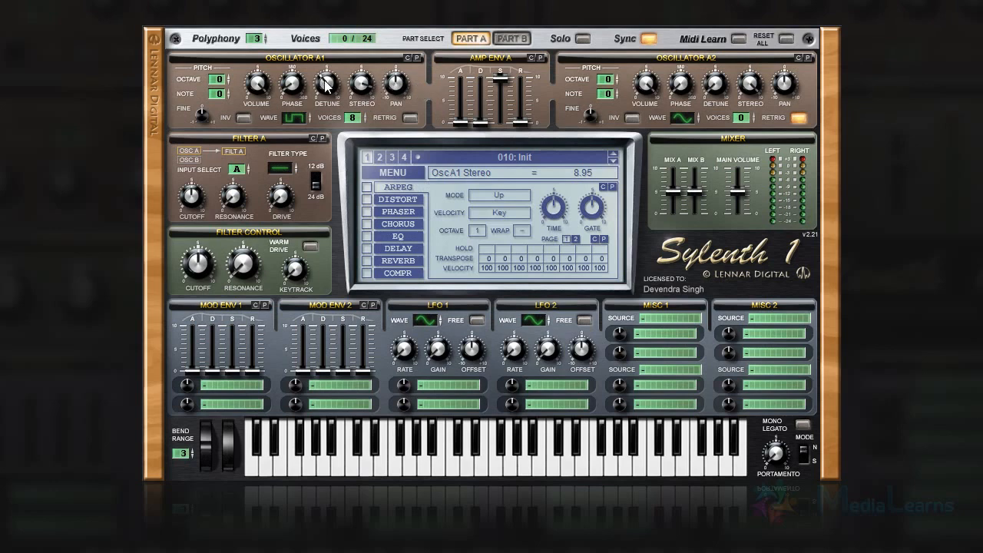
{"action": "mouse_move", "coordinate": [395, 89]}
{"action": "left_mouse_down"}
{"action": "mouse_move", "coordinate": [396, 42]}
{"action": "mouse_move", "coordinate": [386, 53]}
{"action": "mouse_move", "coordinate": [395, 86]}
{"action": "left_mouse_up"}
{"action": "left_click", "coordinate": [394, 80], "text": "ctrl"}
- Set oscillator A2 to a saw wave with 8 voices, Retrig off, volume 4.71 and detune 1.71
{"action": "left_click_drag", "start_coordinate": [686, 118], "coordinate": [688, 105]}
{"action": "left_click_drag", "start_coordinate": [739, 117], "coordinate": [747, 95]}
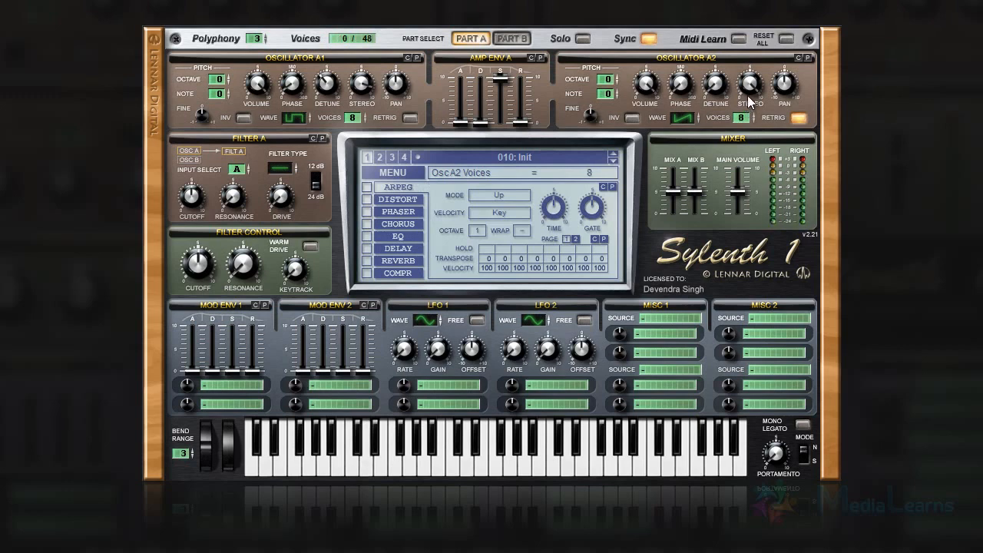
{"action": "left_click", "coordinate": [796, 119]}
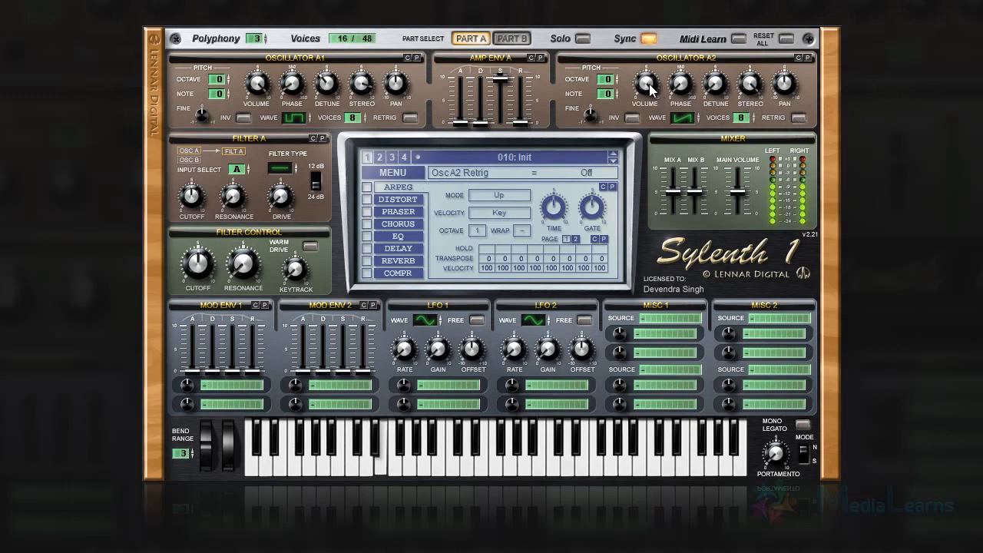
{"action": "left_click_drag", "start_coordinate": [651, 89], "coordinate": [663, 178]}
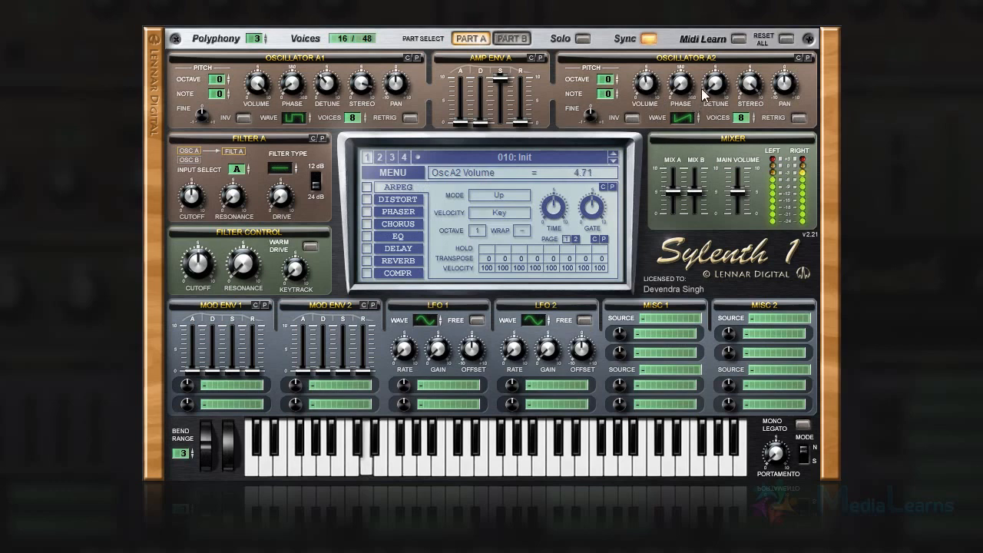
{"action": "left_click_drag", "start_coordinate": [702, 91], "coordinate": [724, 57]}
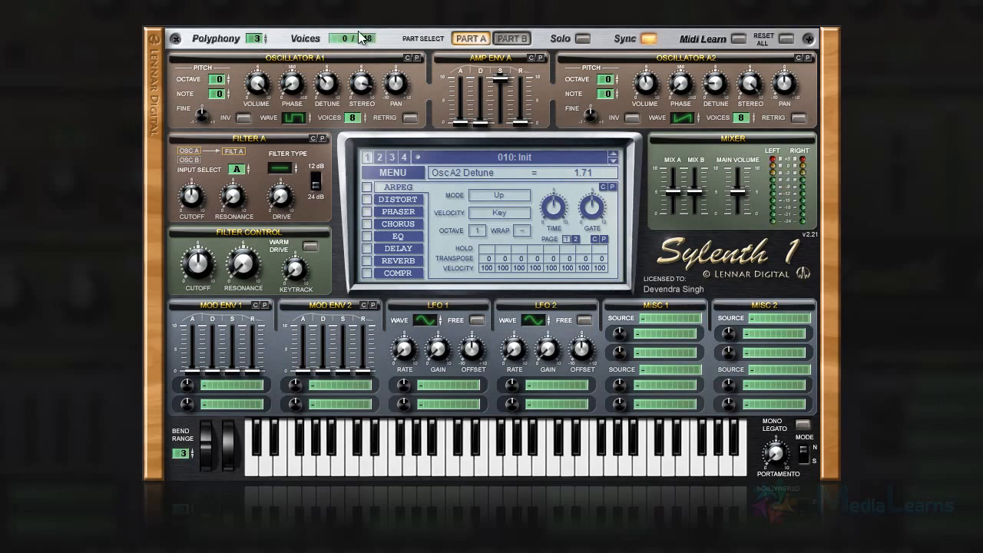
- Try a polyphony of 4, restore it to 3, and check Part B before returning to Part A
{"action": "left_click_drag", "start_coordinate": [252, 38], "coordinate": [254, 28]}
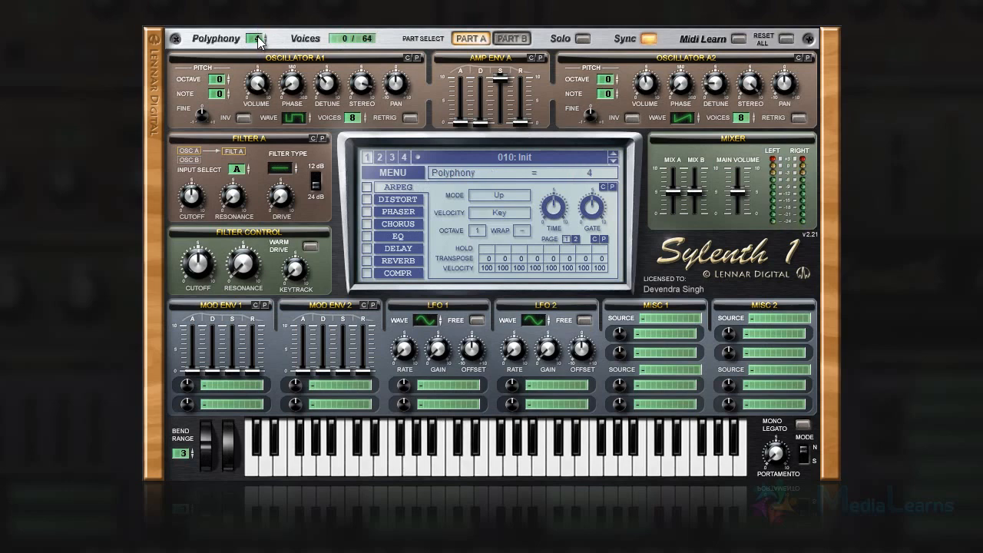
{"action": "left_click_drag", "start_coordinate": [256, 39], "coordinate": [254, 47]}
{"action": "left_click", "coordinate": [513, 40]}
{"action": "left_click", "coordinate": [471, 38]}
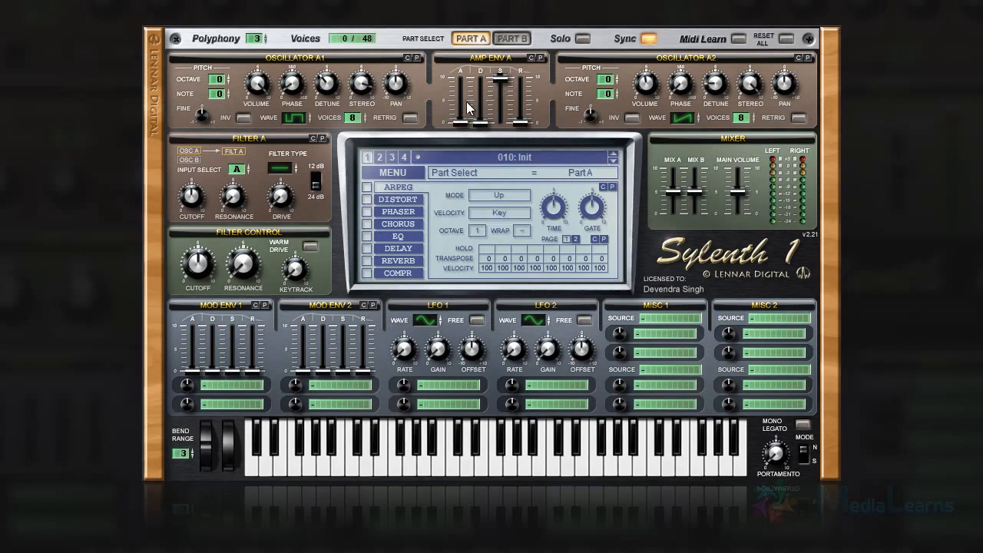
- Try different attack and release times on amp envelope A, ending with attack 0.45 and release 5.79
{"action": "left_click_drag", "start_coordinate": [467, 108], "coordinate": [466, 66]}
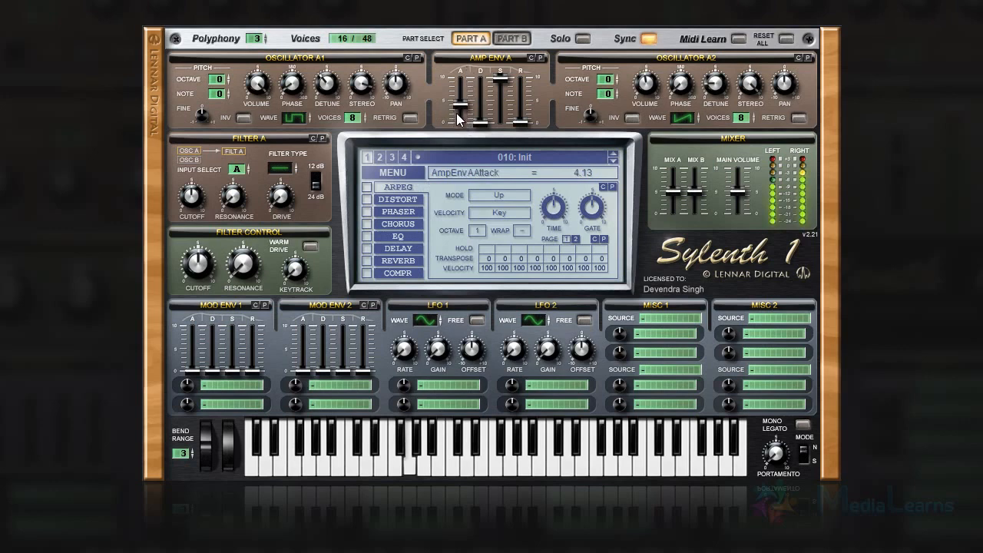
{"action": "left_click_drag", "start_coordinate": [465, 101], "coordinate": [469, 140]}
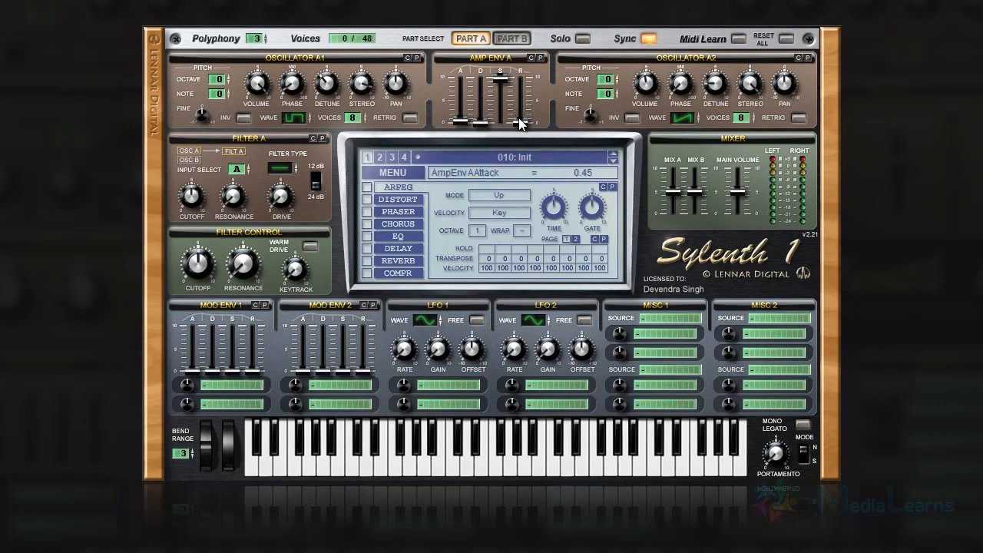
{"action": "left_click_drag", "start_coordinate": [522, 125], "coordinate": [526, 65]}
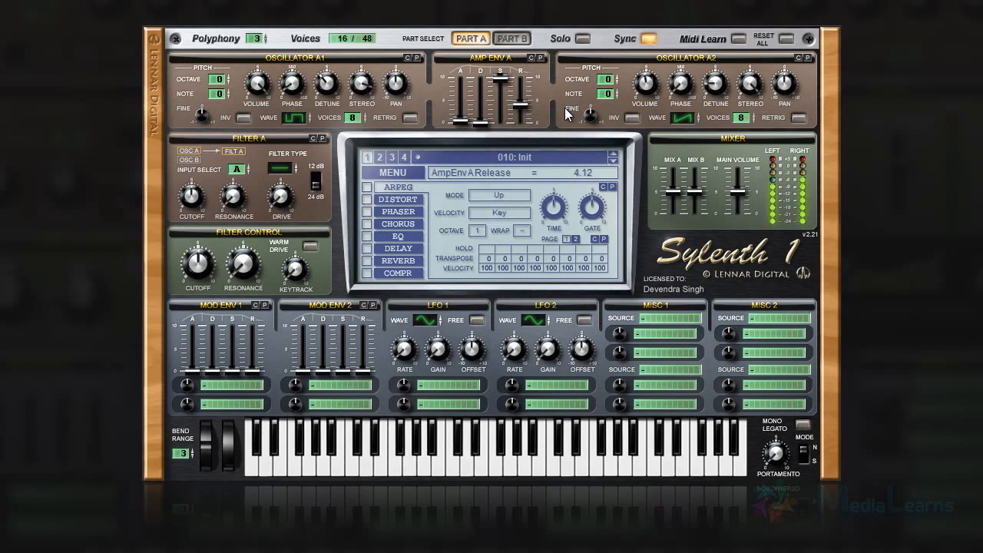
{"action": "left_click_drag", "start_coordinate": [522, 103], "coordinate": [522, 60]}
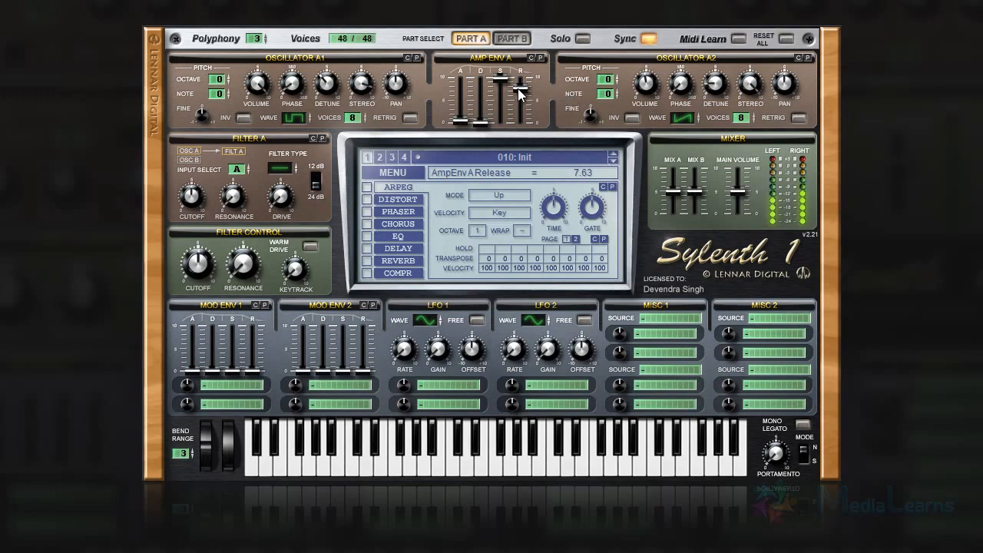
{"action": "left_click_drag", "start_coordinate": [518, 90], "coordinate": [519, 114]}
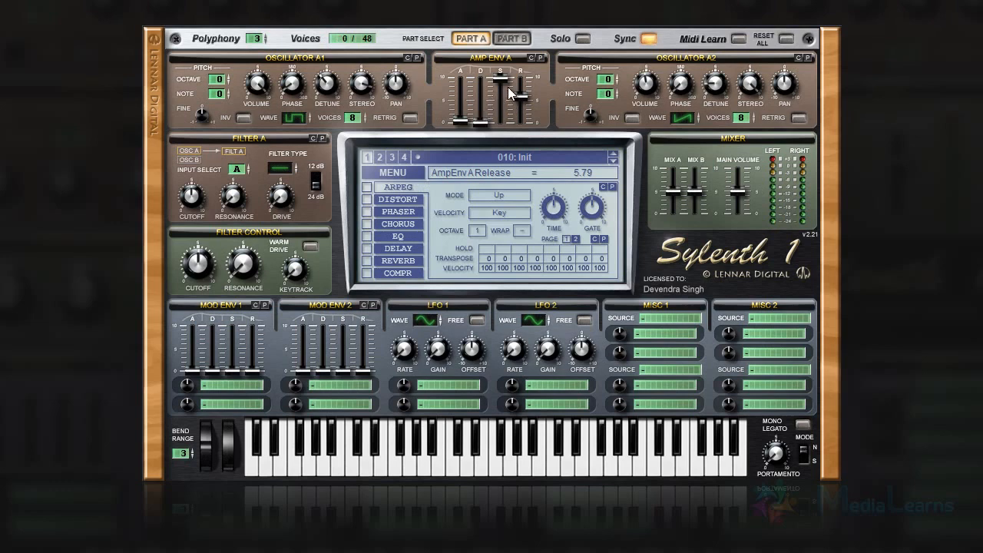
- Try decay values of 8.05 and 8.45 and a lowered sustain on amp envelope A, ending with full sustain and zero decay and release
{"action": "left_click_drag", "start_coordinate": [486, 120], "coordinate": [497, 86]}
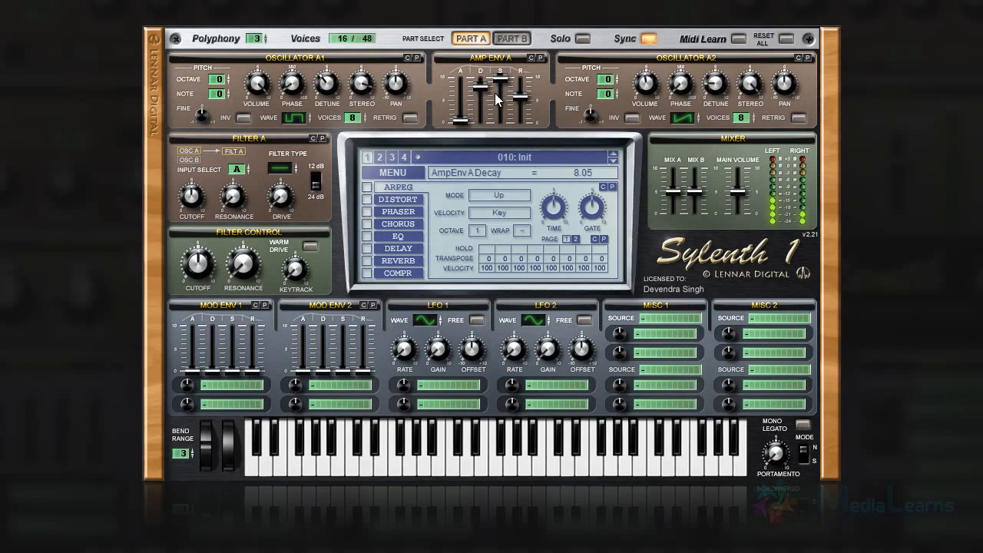
{"action": "left_click_drag", "start_coordinate": [481, 86], "coordinate": [480, 161]}
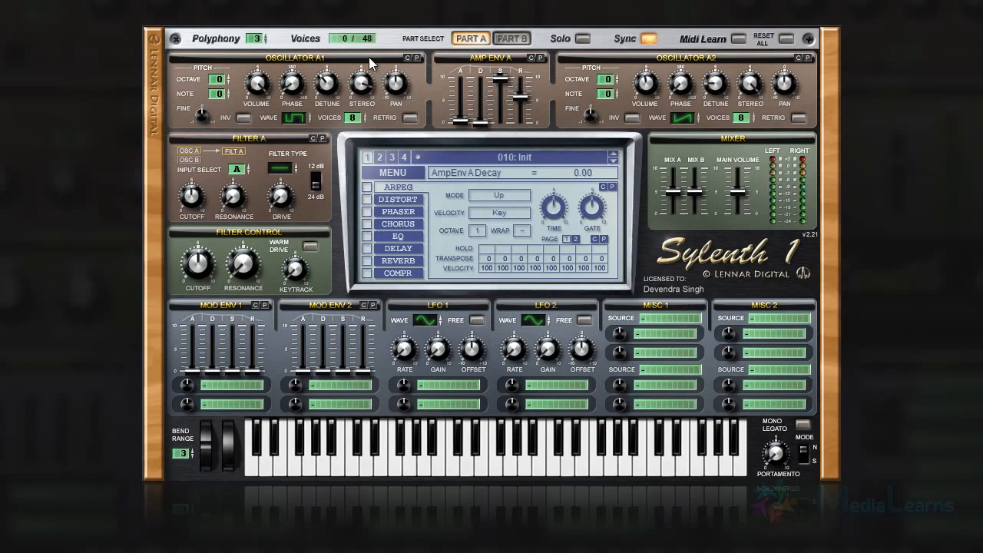
{"action": "left_click_drag", "start_coordinate": [472, 117], "coordinate": [481, 72]}
{"action": "left_click_drag", "start_coordinate": [485, 77], "coordinate": [508, 158]}
{"action": "left_click_drag", "start_coordinate": [483, 121], "coordinate": [479, 23]}
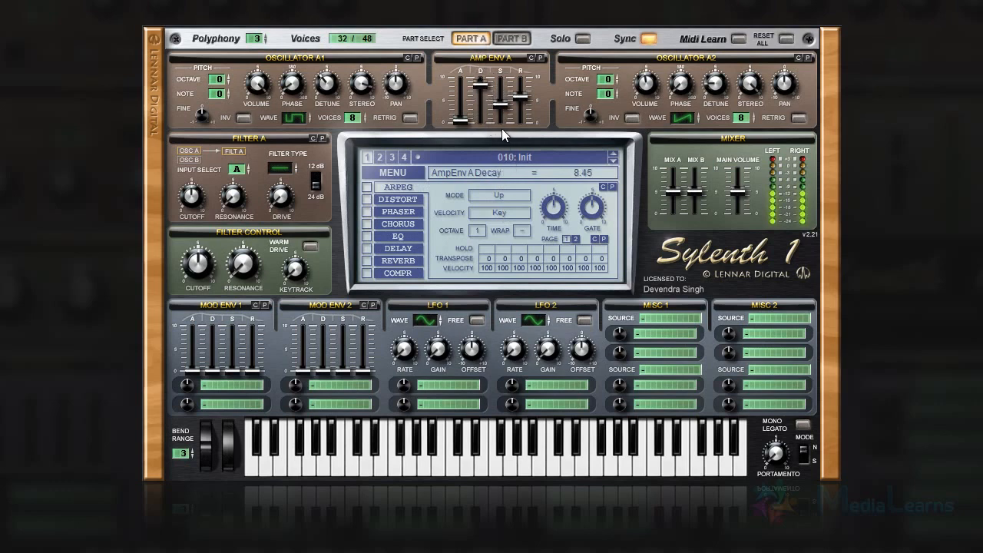
{"action": "left_click_drag", "start_coordinate": [481, 86], "coordinate": [498, 213]}
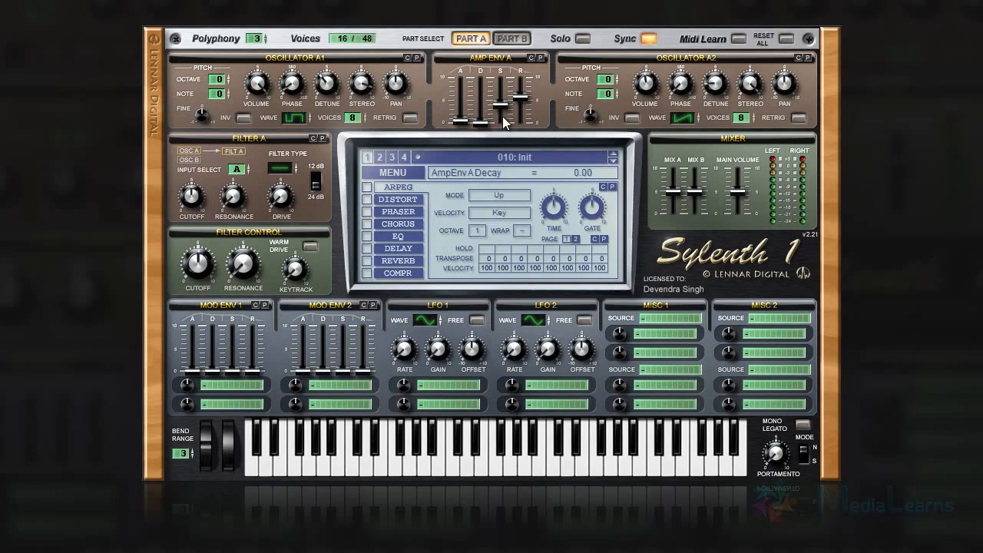
{"action": "left_click_drag", "start_coordinate": [506, 103], "coordinate": [521, 122]}
{"action": "left_click_drag", "start_coordinate": [523, 179], "coordinate": [523, 184]}
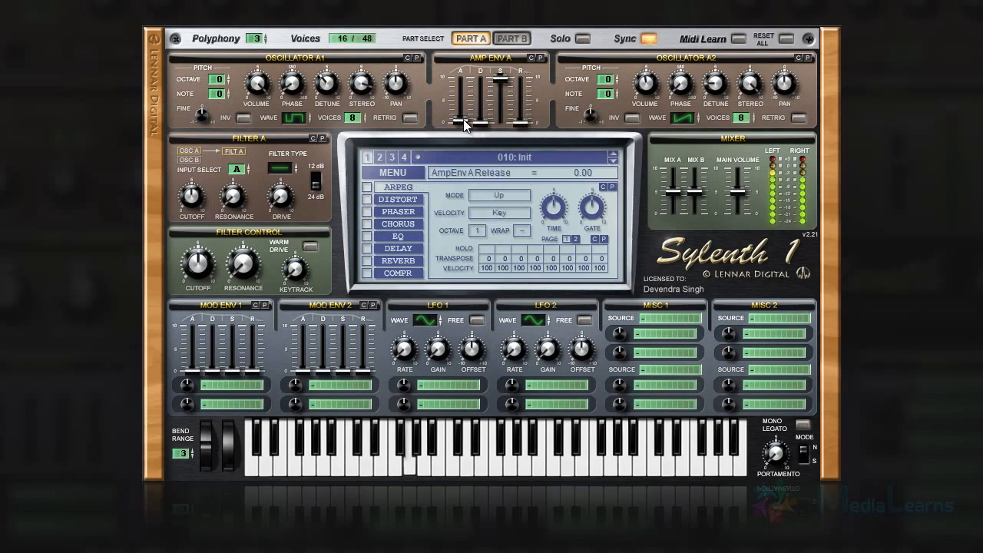
- Set amp envelope A's release to 4.08 and its attack to 0.57
{"action": "left_click_drag", "start_coordinate": [527, 121], "coordinate": [526, 110]}
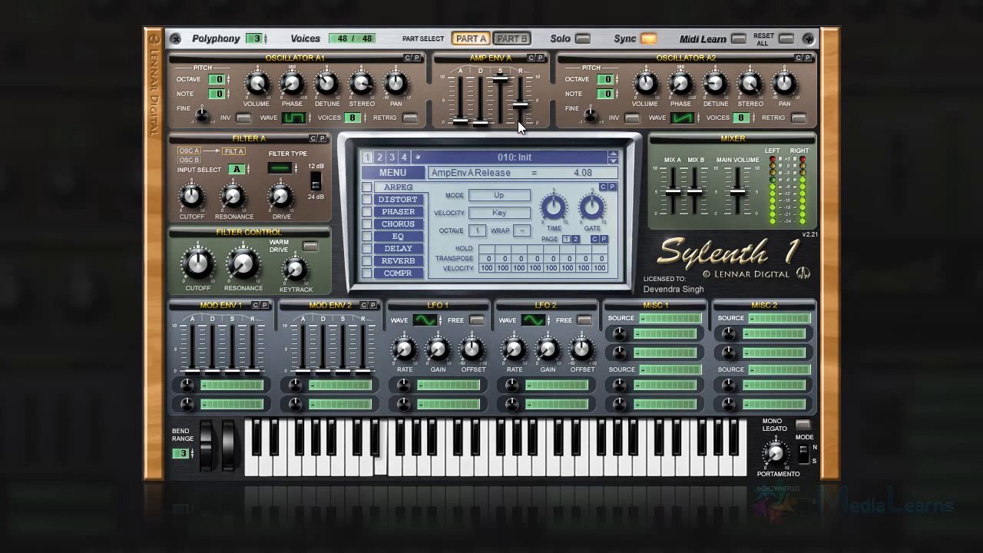
{"action": "left_click", "coordinate": [462, 129]}
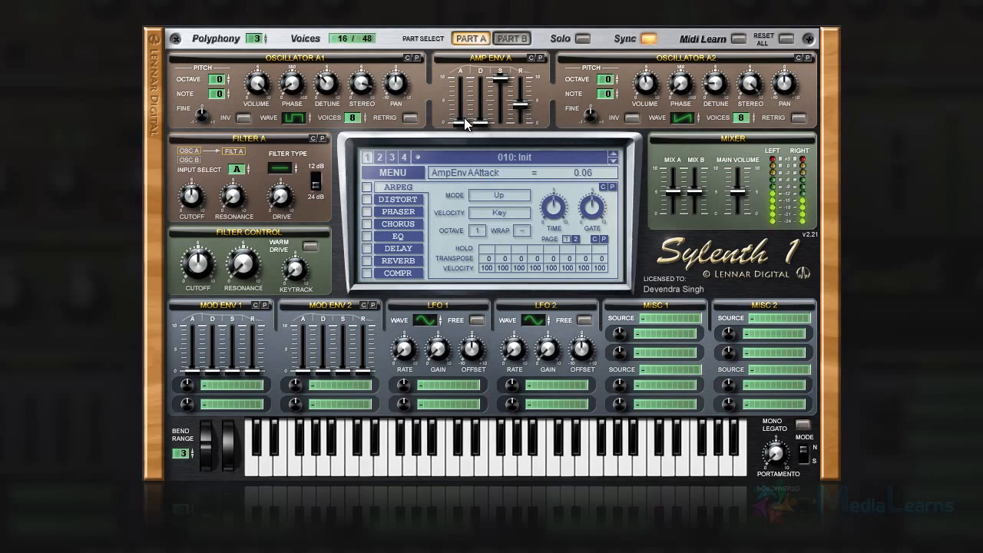
{"action": "left_click_drag", "start_coordinate": [463, 129], "coordinate": [468, 115]}
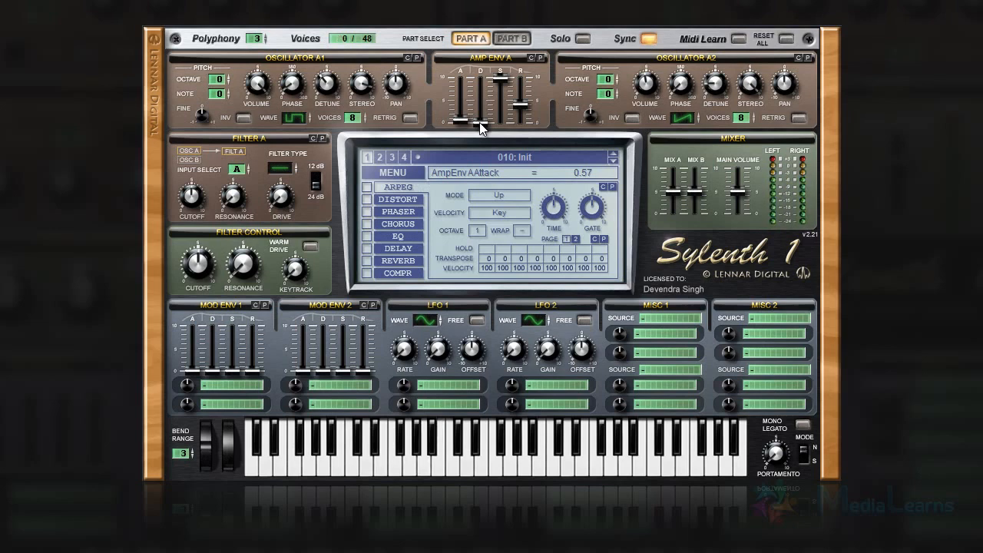
- Check Part B, return to Part A, and set filter A's input to AB with the Lowpass filter type
{"action": "left_click", "coordinate": [510, 39]}
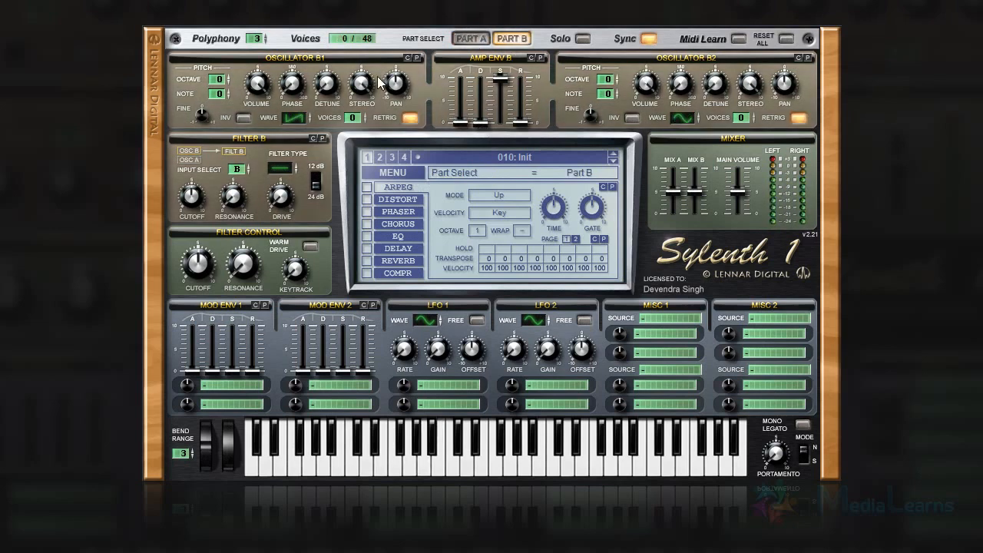
{"action": "left_click", "coordinate": [470, 39]}
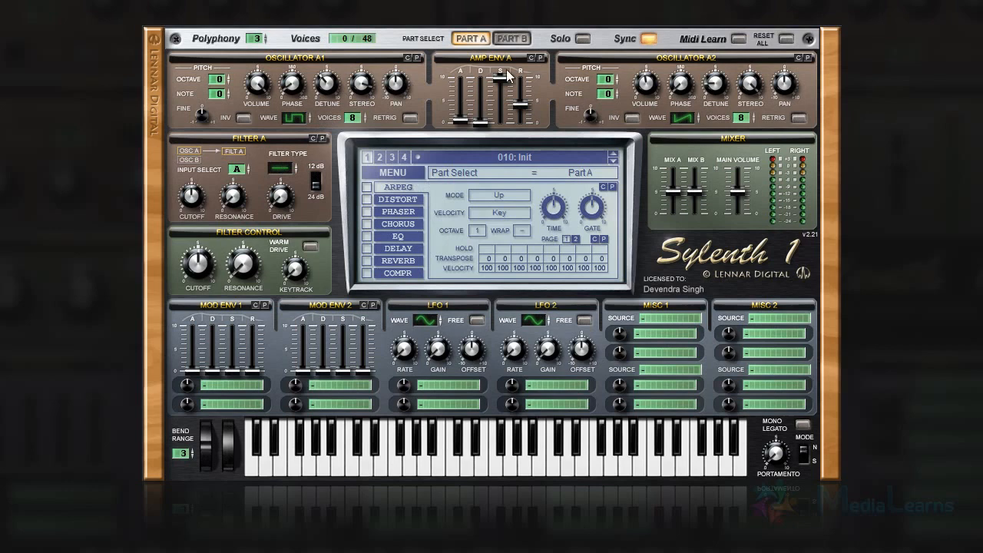
{"action": "left_click", "coordinate": [240, 172]}
{"action": "left_click_drag", "start_coordinate": [240, 172], "coordinate": [243, 160]}
{"action": "mouse_move", "coordinate": [243, 167]}
{"action": "left_mouse_down"}
{"action": "mouse_move", "coordinate": [237, 181]}
{"action": "mouse_move", "coordinate": [248, 149]}
{"action": "mouse_move", "coordinate": [245, 177]}
{"action": "left_mouse_up"}
{"action": "mouse_move", "coordinate": [284, 173]}
{"action": "left_mouse_down"}
{"action": "mouse_move", "coordinate": [288, 124]}
{"action": "mouse_move", "coordinate": [278, 180]}
{"action": "mouse_move", "coordinate": [292, 145]}
{"action": "mouse_move", "coordinate": [293, 184]}
{"action": "mouse_move", "coordinate": [291, 156]}
{"action": "left_mouse_up"}
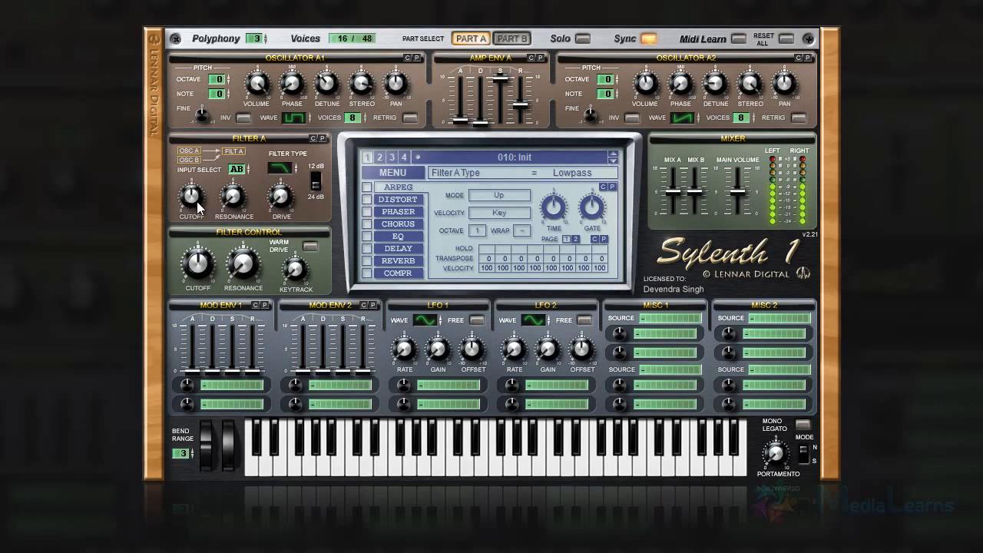
- Adjust filter A's cutoff and set its resonance to 3.10 and its drive to 2.57
{"action": "left_click_drag", "start_coordinate": [196, 209], "coordinate": [230, 186]}
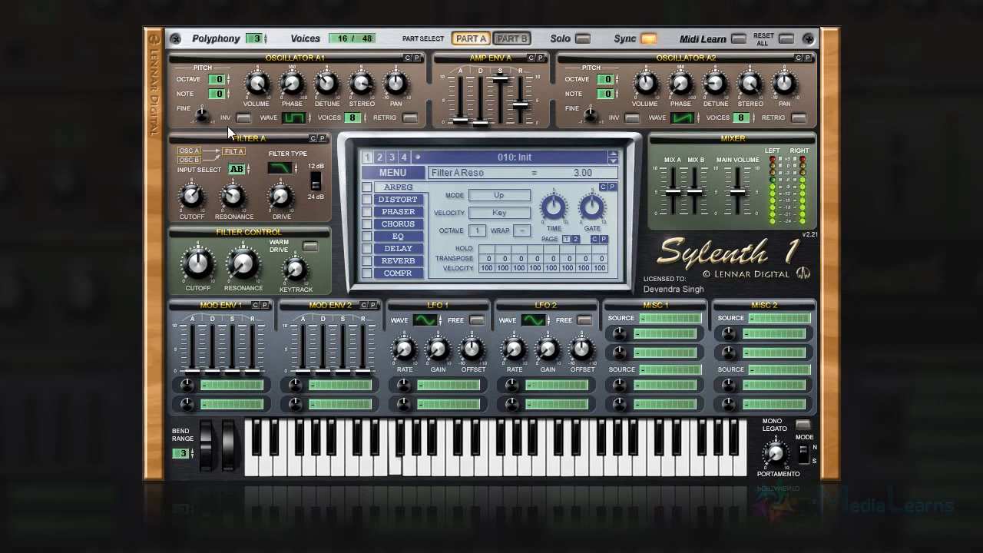
{"action": "left_click_drag", "start_coordinate": [231, 101], "coordinate": [235, 144]}
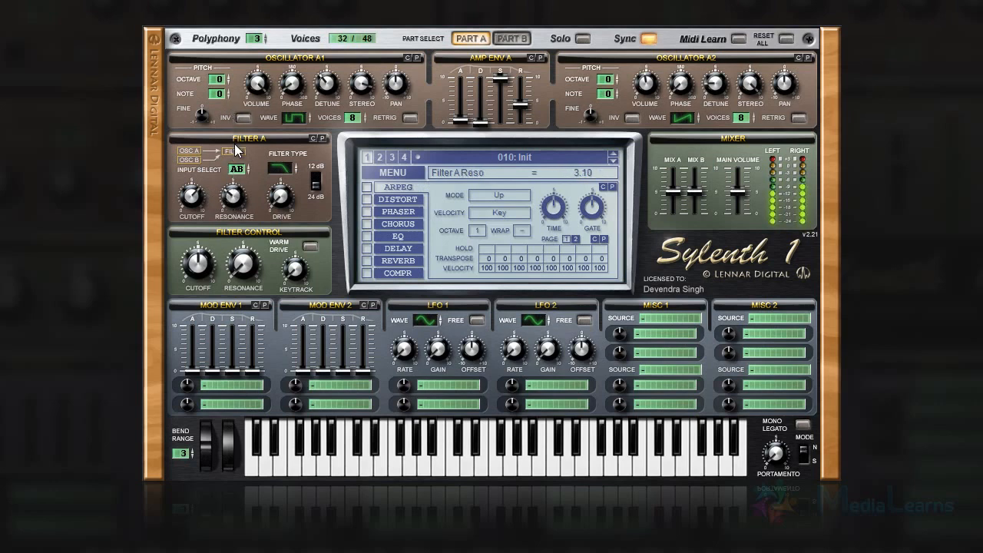
{"action": "left_click", "coordinate": [283, 199]}
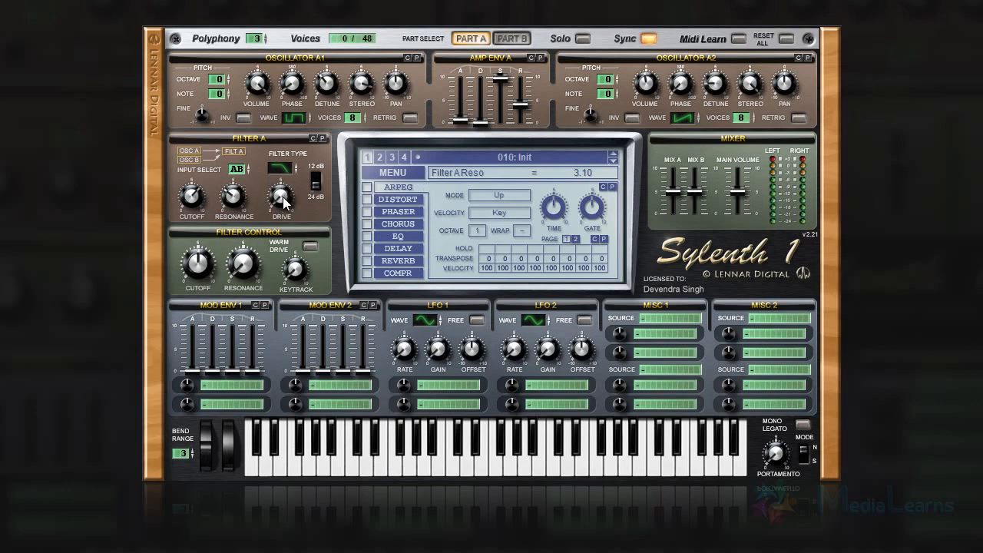
{"action": "left_click_drag", "start_coordinate": [271, 128], "coordinate": [278, 158]}
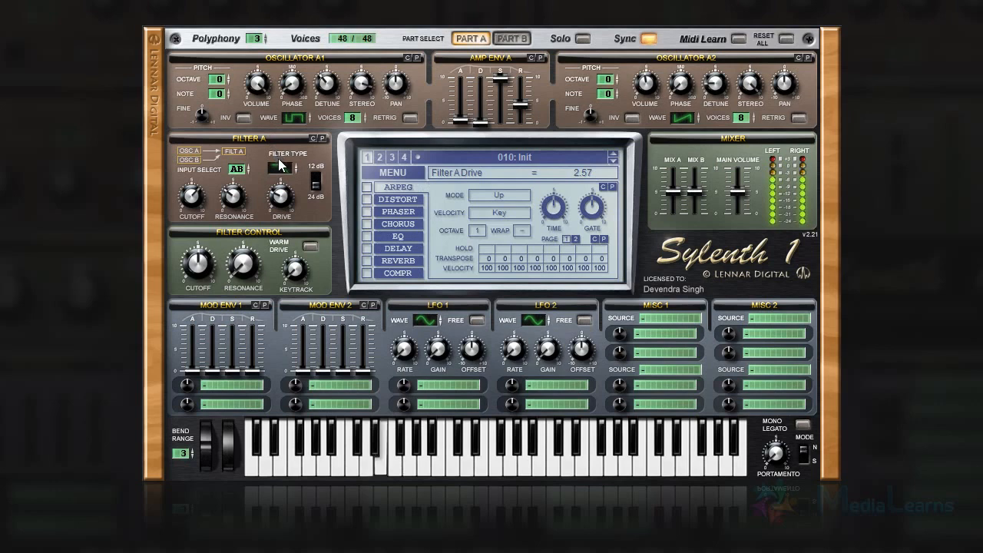
- Compare filter A's 12 dB and 24 dB slopes
{"action": "left_click", "coordinate": [319, 179]}
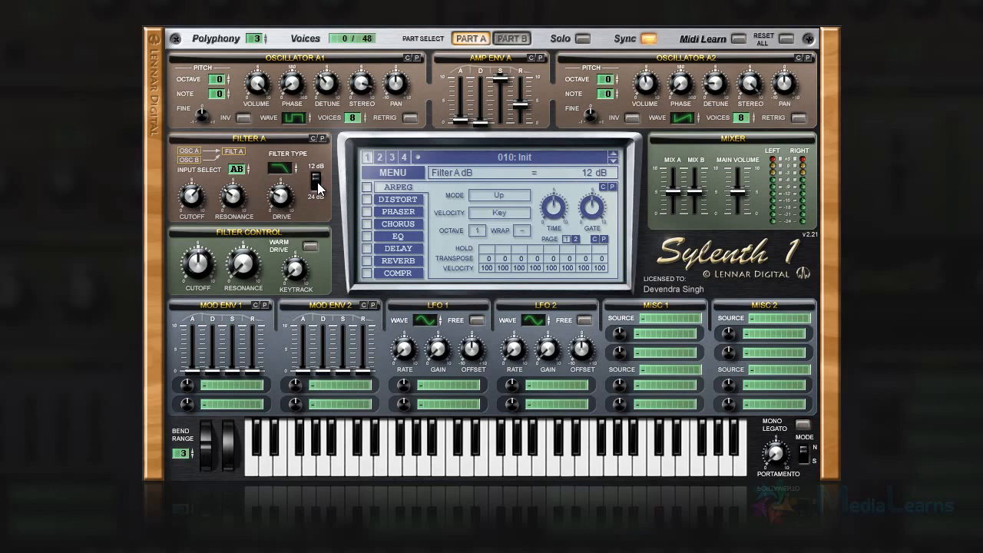
{"action": "left_click", "coordinate": [316, 184]}
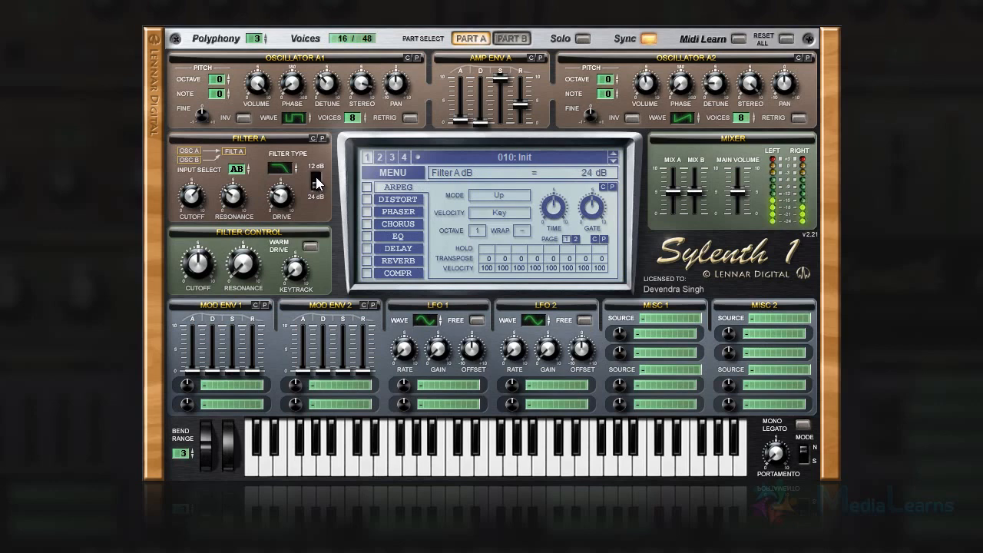
{"action": "left_click", "coordinate": [317, 183]}
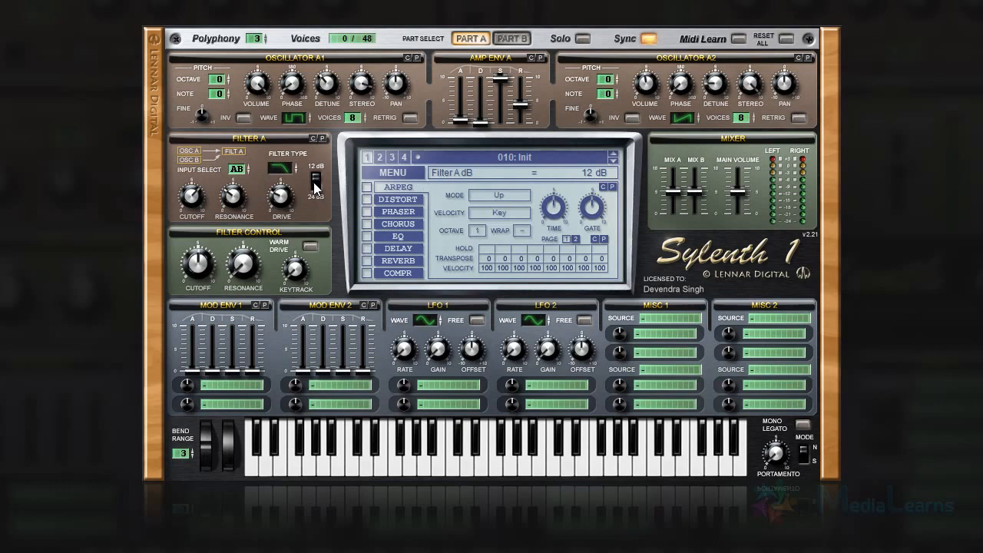
{"action": "left_click", "coordinate": [315, 185]}
- Set filter A's cutoff to 9081.96 Hz and the filter control's cutoff to 19.91 Hz
{"action": "left_click_drag", "start_coordinate": [188, 261], "coordinate": [215, 274]}
{"action": "left_click_drag", "start_coordinate": [195, 196], "coordinate": [194, 158]}
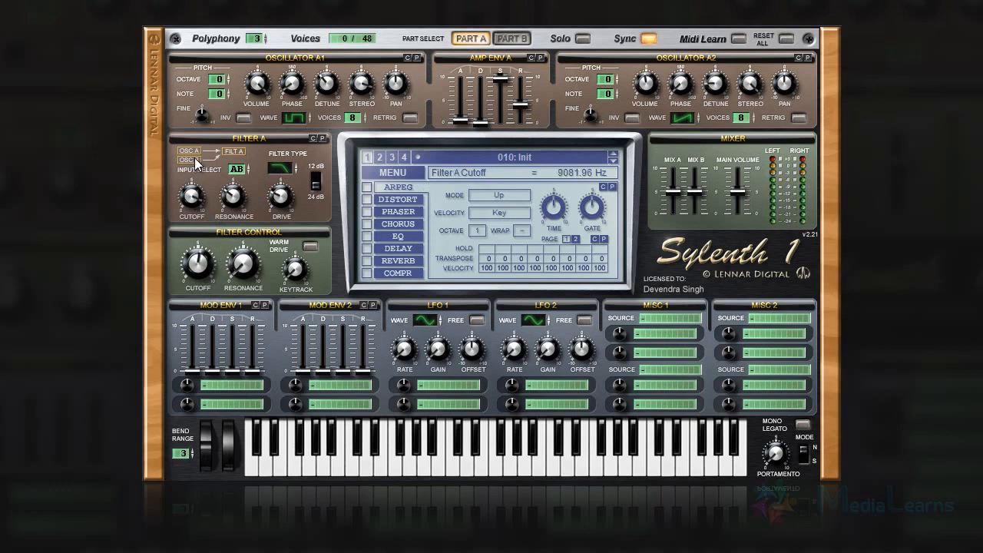
{"action": "left_click_drag", "start_coordinate": [196, 273], "coordinate": [202, 304]}
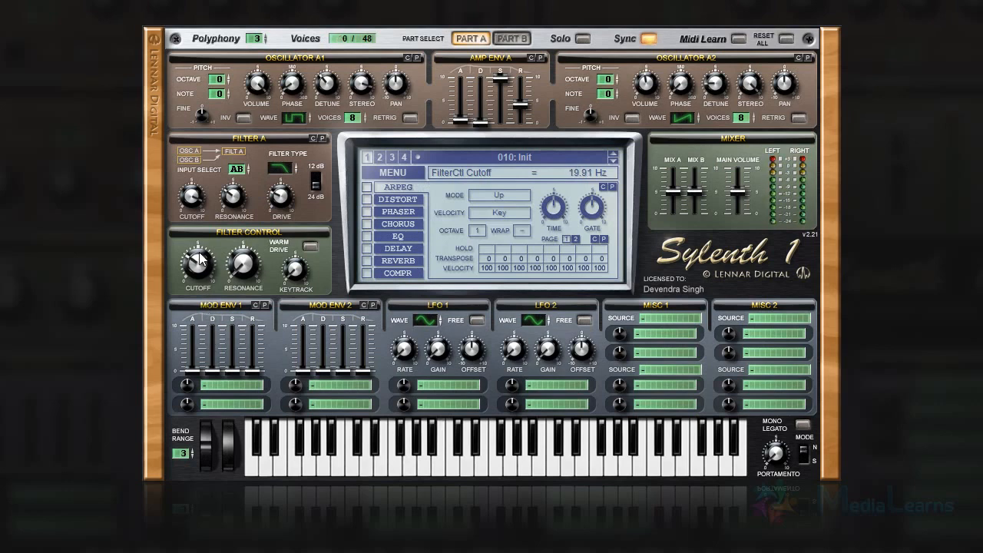
- Set the filter control's keytrack to 1.57 and turn on its warm drive
{"action": "left_click_drag", "start_coordinate": [233, 266], "coordinate": [292, 208]}
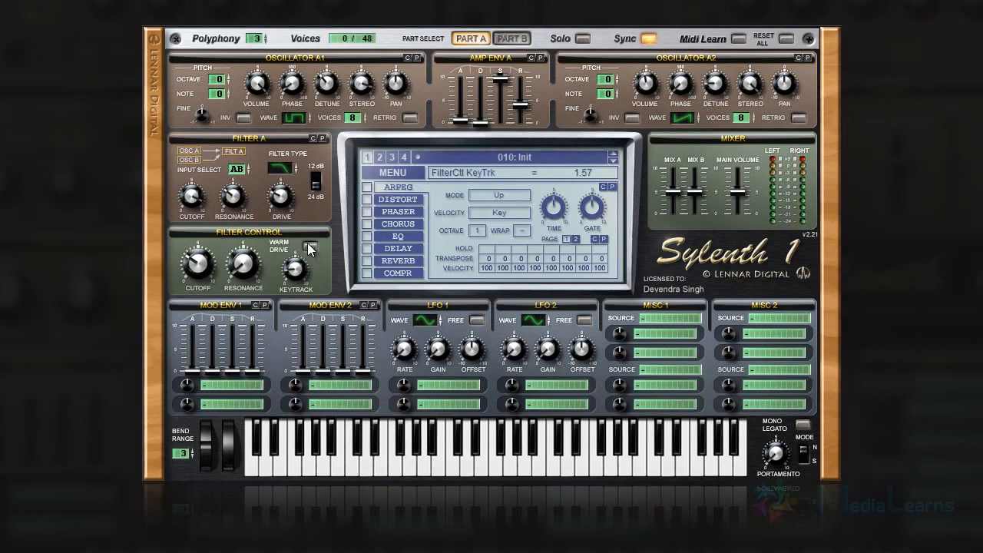
{"action": "left_click", "coordinate": [308, 244]}
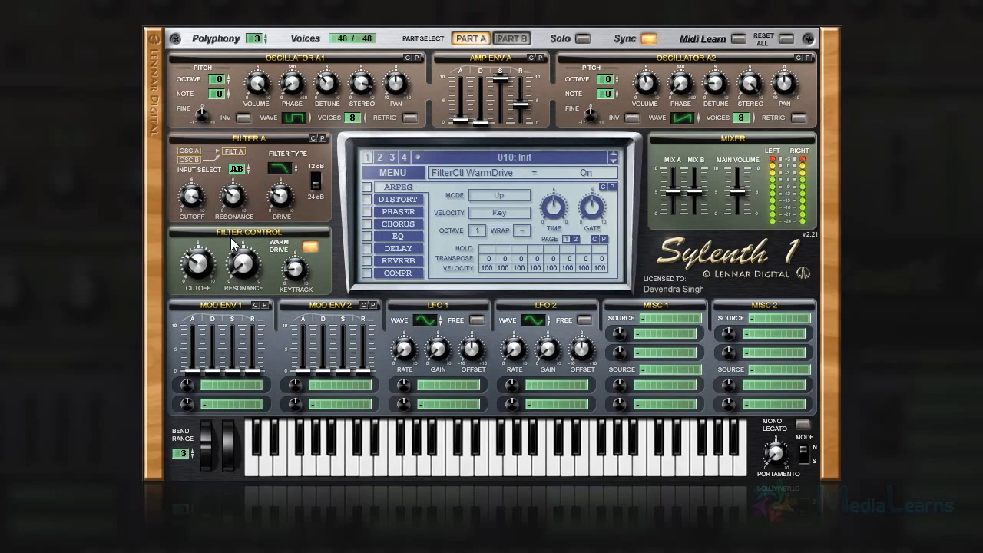
{"action": "left_click", "coordinate": [303, 248]}
{"action": "left_click", "coordinate": [308, 247]}
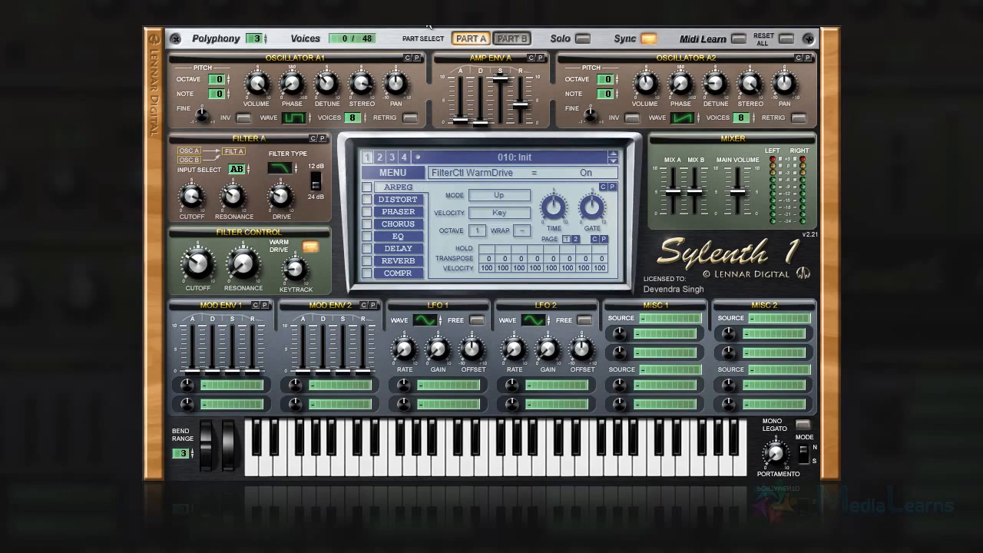
- Compare the Part A and Part B settings by switching between them, ending on Part A
{"action": "left_click", "coordinate": [508, 40]}
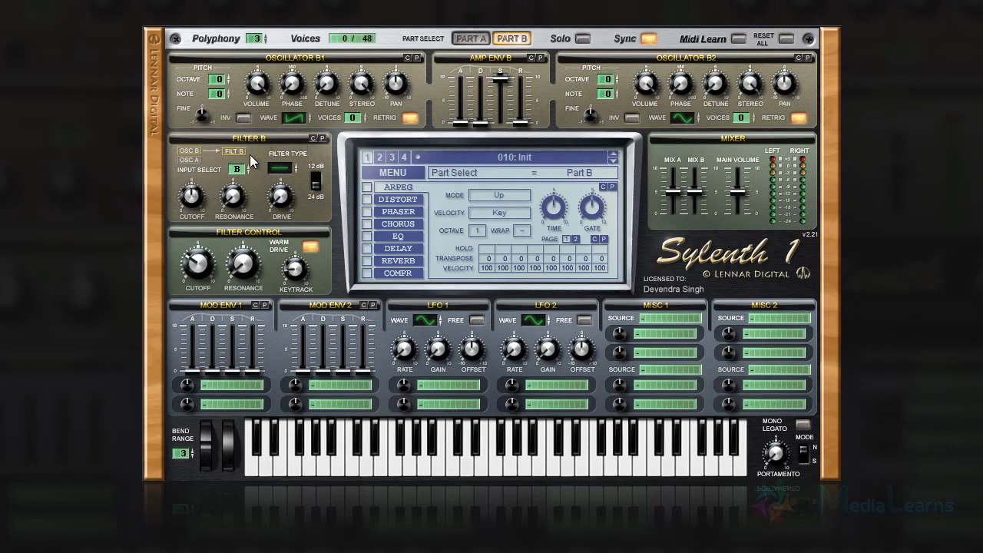
{"action": "left_click", "coordinate": [471, 38]}
{"action": "left_click", "coordinate": [503, 38]}
{"action": "left_click", "coordinate": [471, 38]}
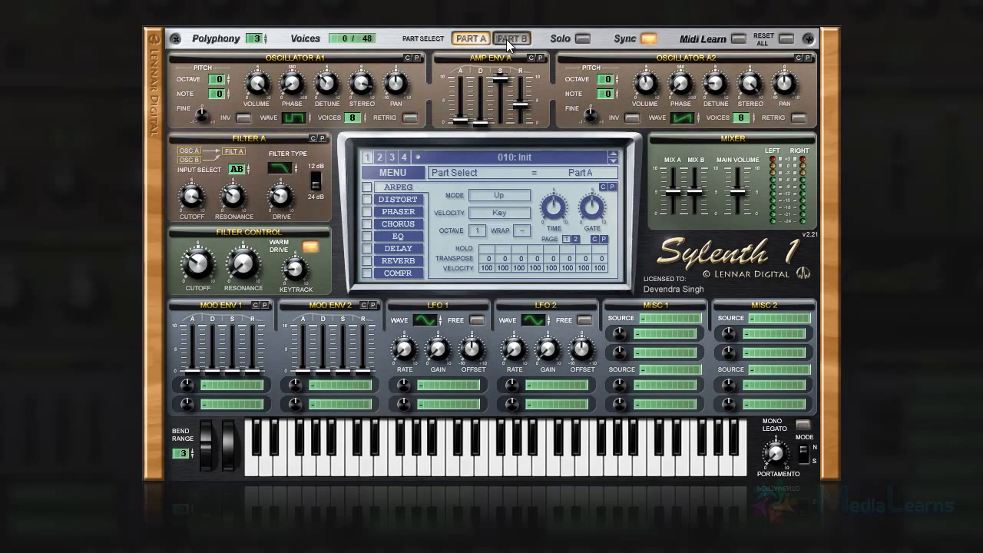
{"action": "left_click", "coordinate": [505, 39]}
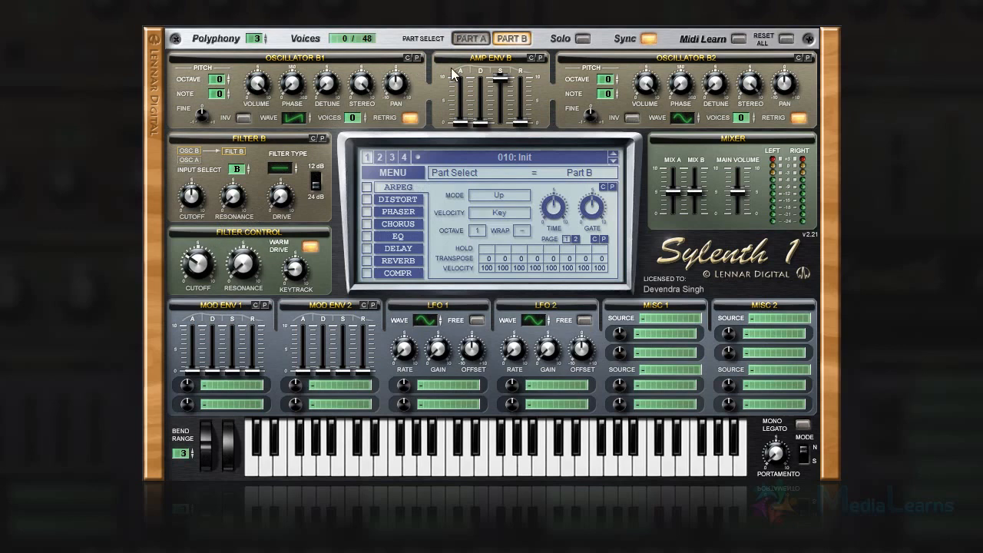
{"action": "left_click", "coordinate": [471, 38]}
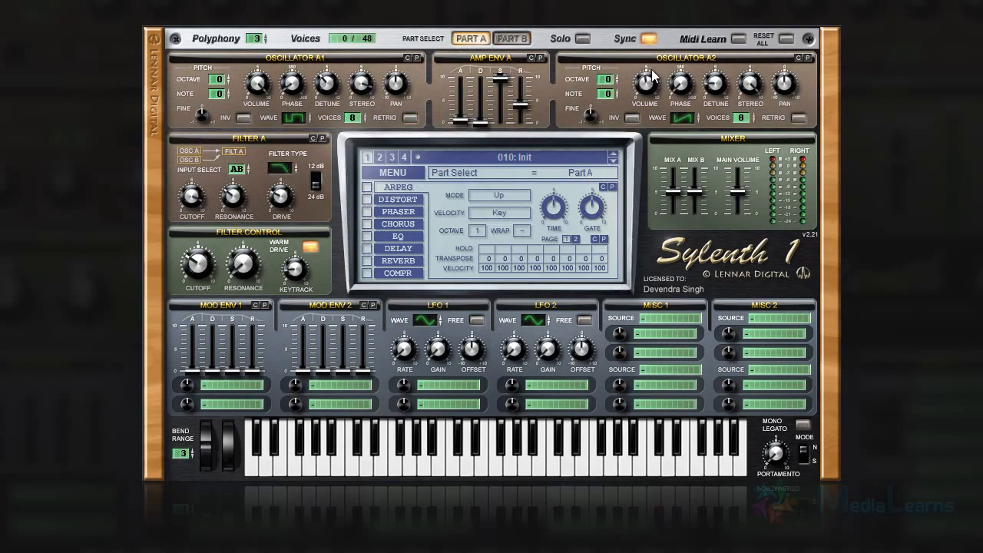
- Set oscillator A1's volume to 9.62 and adjust oscillator A2's volume
{"action": "left_click_drag", "start_coordinate": [258, 82], "coordinate": [258, 91]}
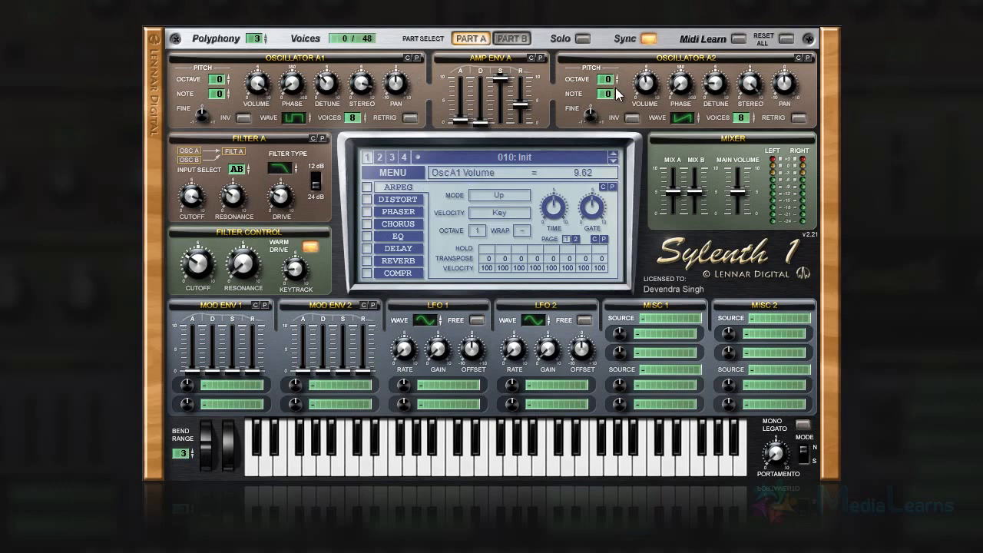
{"action": "left_click_drag", "start_coordinate": [647, 81], "coordinate": [643, 85]}
- Set the mixer's Mix A level to 3.85 and its main volume to 4.94
{"action": "mouse_move", "coordinate": [675, 190]}
{"action": "left_mouse_down"}
{"action": "mouse_move", "coordinate": [674, 175]}
{"action": "mouse_move", "coordinate": [692, 180]}
{"action": "mouse_move", "coordinate": [672, 206]}
{"action": "left_mouse_up"}
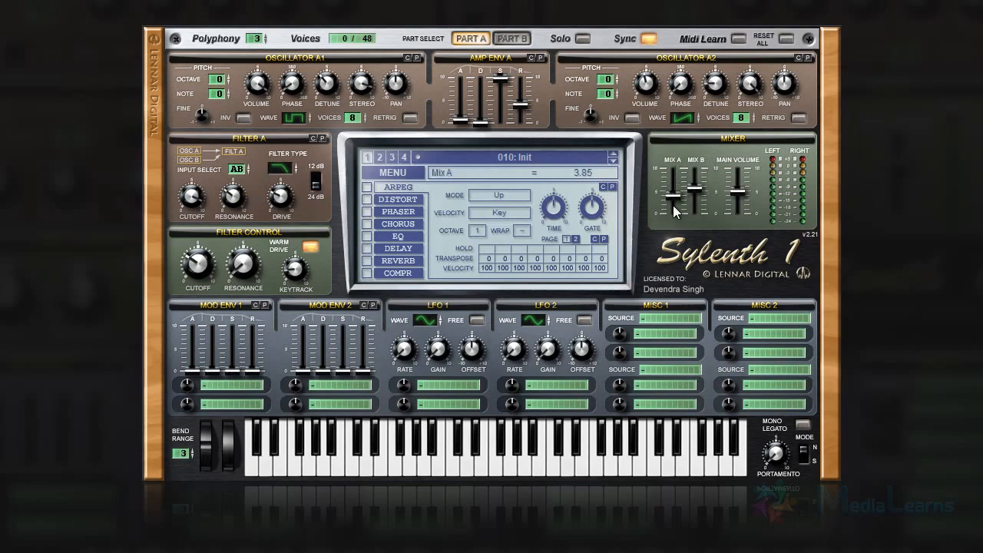
{"action": "left_click", "coordinate": [511, 38]}
{"action": "left_click", "coordinate": [469, 39]}
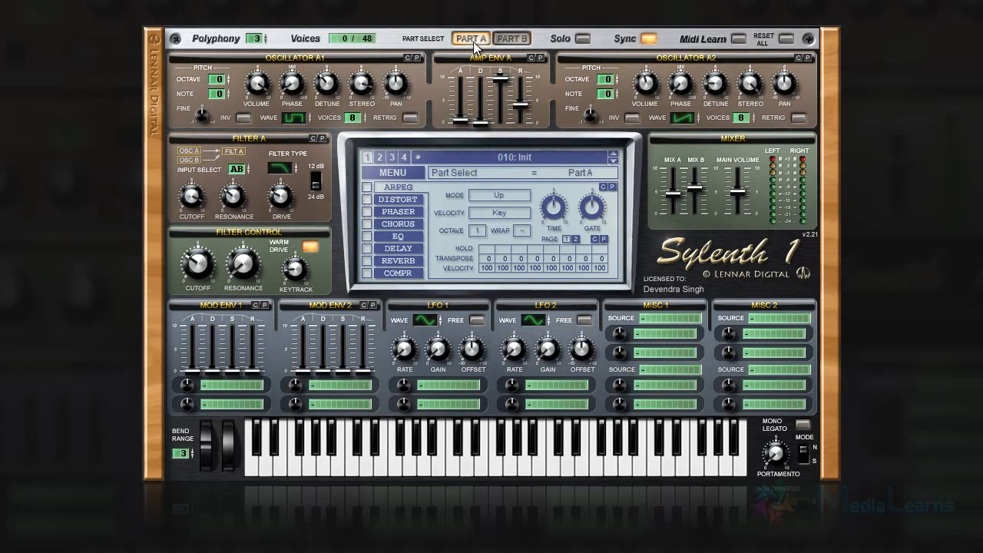
{"action": "left_click", "coordinate": [738, 192]}
{"action": "mouse_move", "coordinate": [739, 192]}
{"action": "left_mouse_down"}
{"action": "mouse_move", "coordinate": [742, 134]}
{"action": "mouse_move", "coordinate": [733, 295]}
{"action": "mouse_move", "coordinate": [732, 225]}
{"action": "mouse_move", "coordinate": [746, 196]}
{"action": "left_mouse_up"}
- Assign Mod Env 1's first destination to Cutoff AB and set its modulation amount to 10.00
{"action": "left_click", "coordinate": [202, 383]}
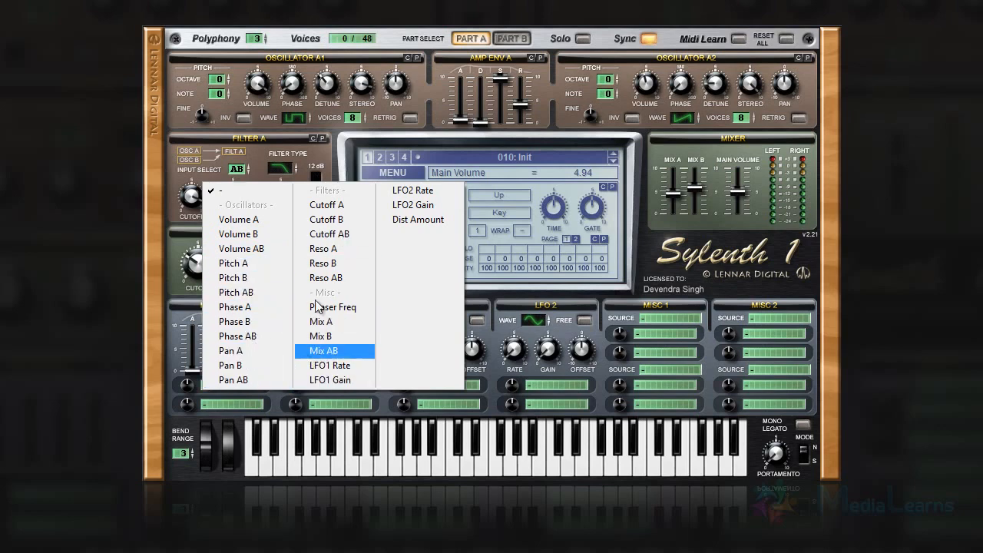
{"action": "left_click", "coordinate": [339, 233]}
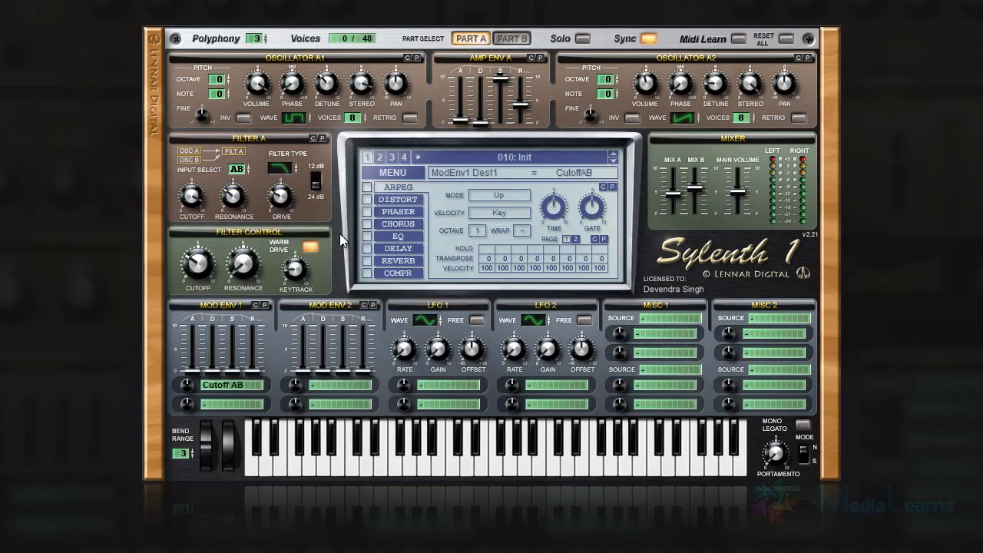
{"action": "left_click", "coordinate": [188, 388]}
{"action": "left_click_drag", "start_coordinate": [190, 433], "coordinate": [172, 282]}
{"action": "left_click_drag", "start_coordinate": [176, 235], "coordinate": [230, 419]}
{"action": "left_click_drag", "start_coordinate": [190, 387], "coordinate": [190, 453]}
{"action": "left_click_drag", "start_coordinate": [184, 407], "coordinate": [184, 331]}
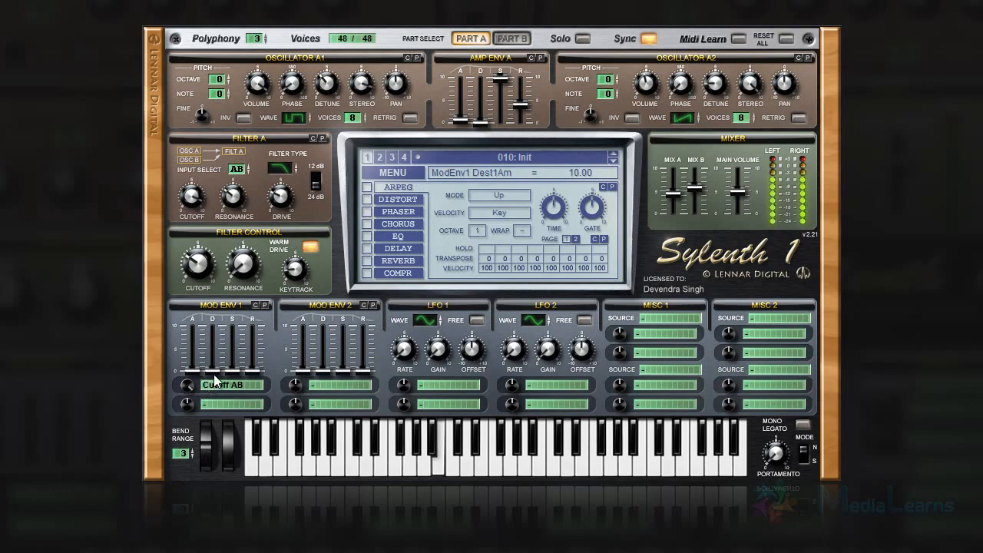
- Try a filter control cutoff of 1.61 Hz, raise it again, and lower amp envelope A's attack
{"action": "left_click_drag", "start_coordinate": [198, 261], "coordinate": [202, 303]}
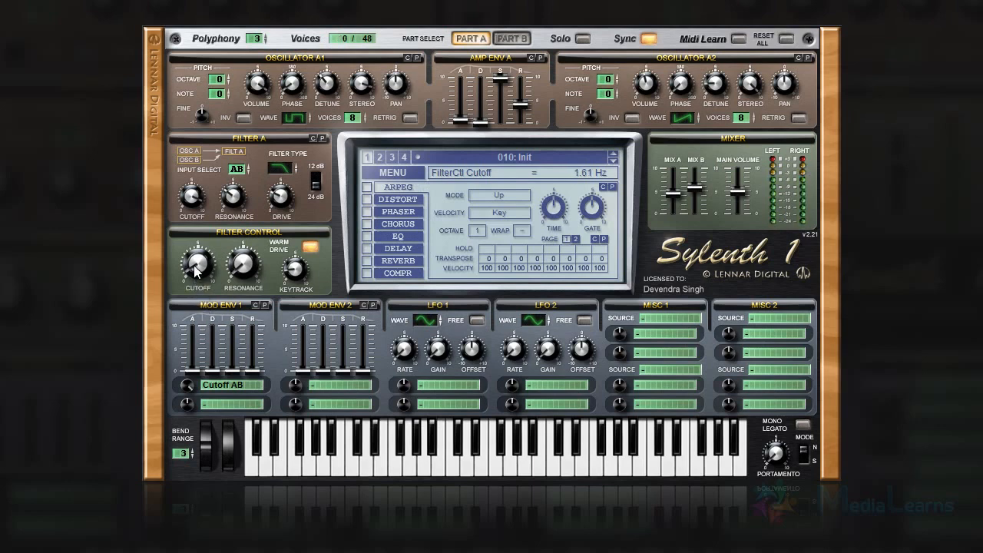
{"action": "left_click_drag", "start_coordinate": [196, 270], "coordinate": [196, 249]}
{"action": "left_click", "coordinate": [460, 121]}
- Lower oscillator A1's volume, trying 8.57, and set amp envelope A's attack to 1.72
{"action": "left_click_drag", "start_coordinate": [260, 85], "coordinate": [407, 81]}
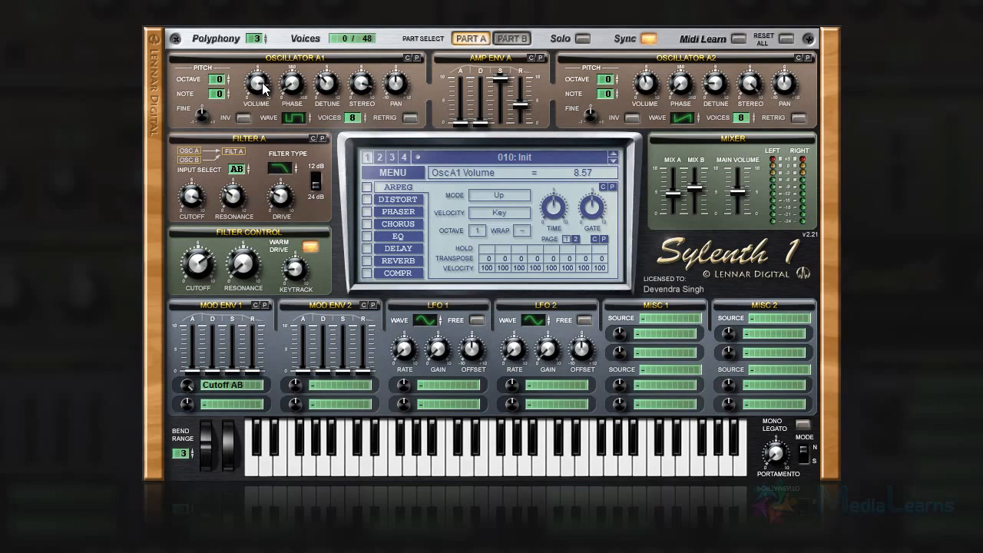
{"action": "mouse_move", "coordinate": [262, 83]}
{"action": "left_mouse_down"}
{"action": "mouse_move", "coordinate": [254, 221]}
{"action": "mouse_move", "coordinate": [258, 95]}
{"action": "left_mouse_up"}
{"action": "left_click_drag", "start_coordinate": [463, 118], "coordinate": [472, 119]}
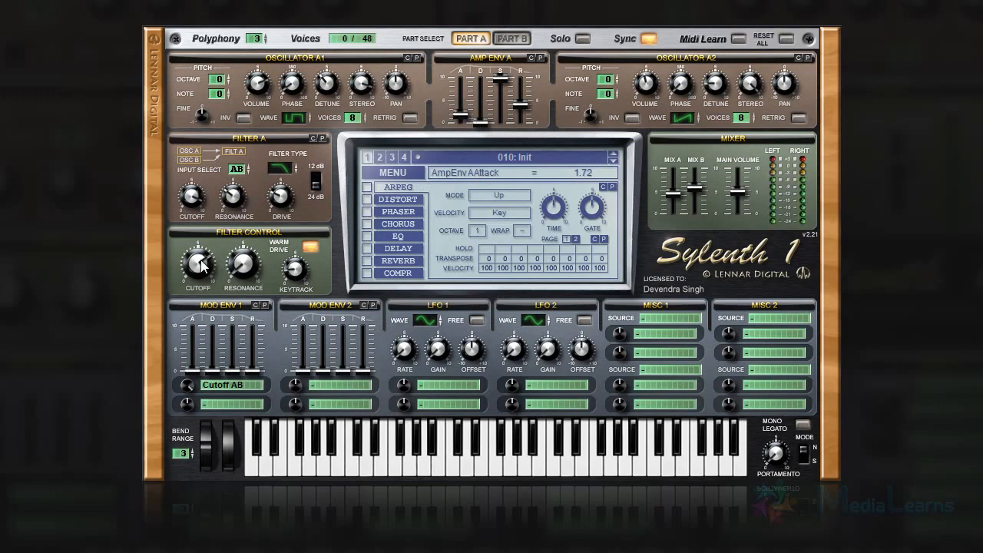
- Set Mod Env 1's decay to 4.02 and the filter control's cutoff to 2.04 Hz
{"action": "mouse_move", "coordinate": [197, 265]}
{"action": "left_mouse_down"}
{"action": "mouse_move", "coordinate": [189, 288]}
{"action": "mouse_move", "coordinate": [206, 261]}
{"action": "left_mouse_up"}
{"action": "left_click_drag", "start_coordinate": [213, 374], "coordinate": [213, 353]}
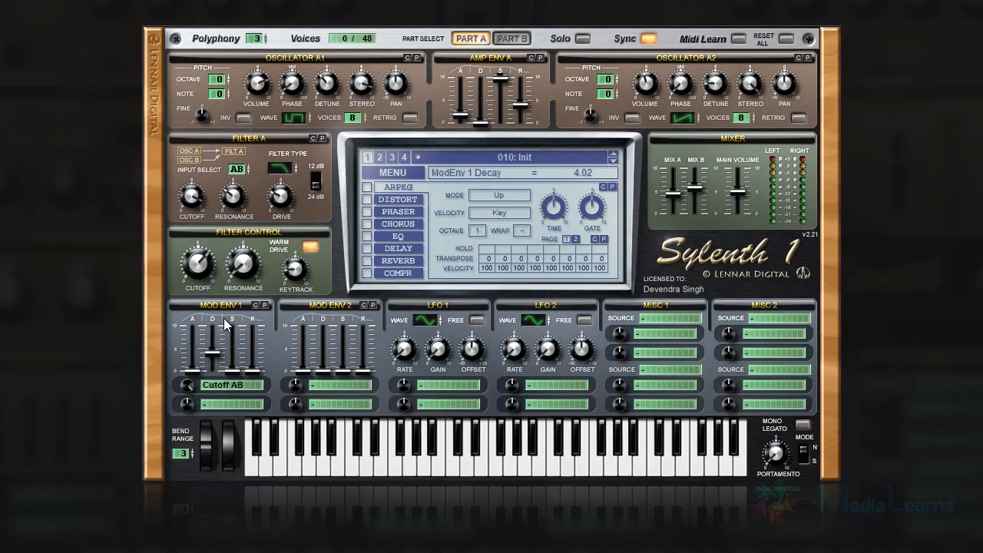
{"action": "left_click_drag", "start_coordinate": [204, 267], "coordinate": [197, 292]}
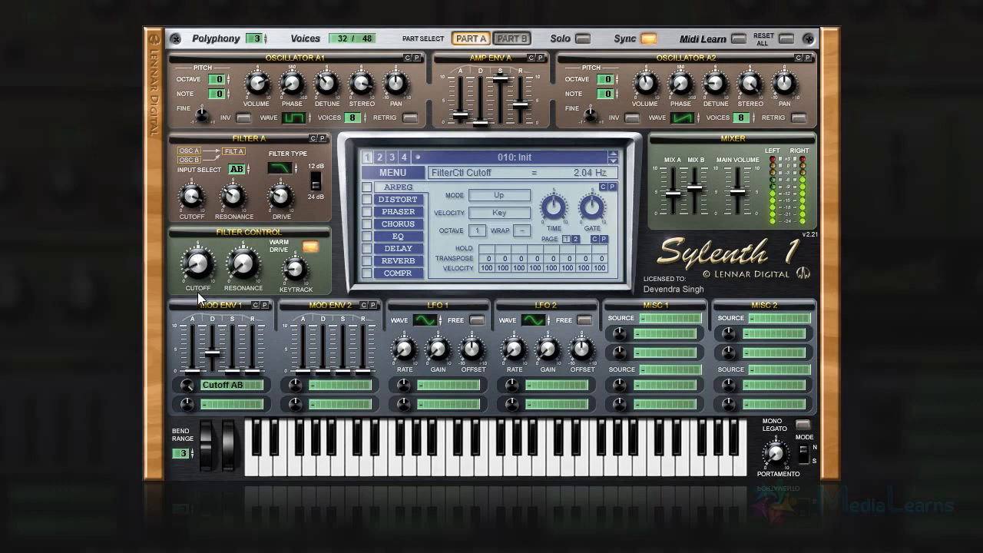
- Set amp envelope A's attack to 0.00 and raise Mod Env 1's release and sustain, trying a release of 5.11
{"action": "left_click_drag", "start_coordinate": [470, 109], "coordinate": [461, 151]}
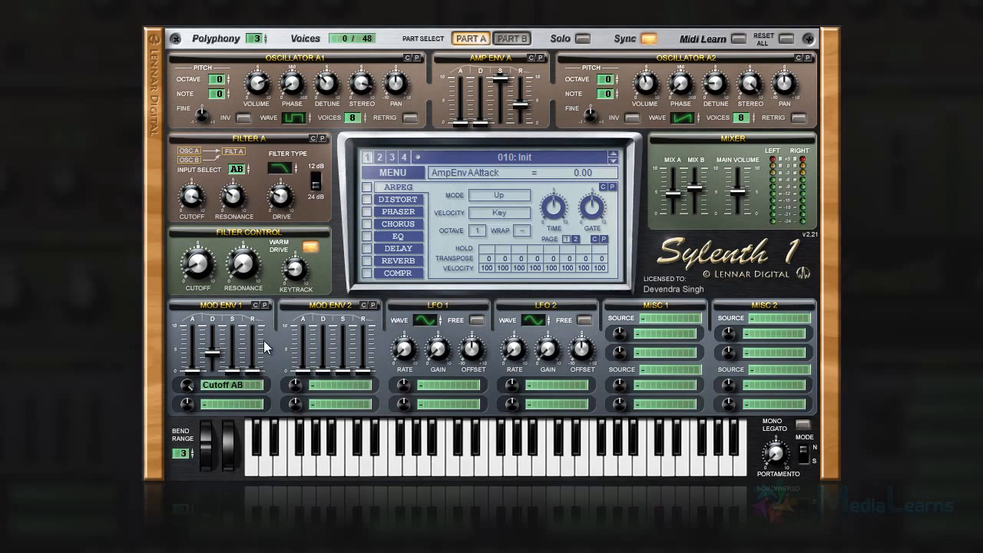
{"action": "left_click_drag", "start_coordinate": [263, 340], "coordinate": [261, 322]}
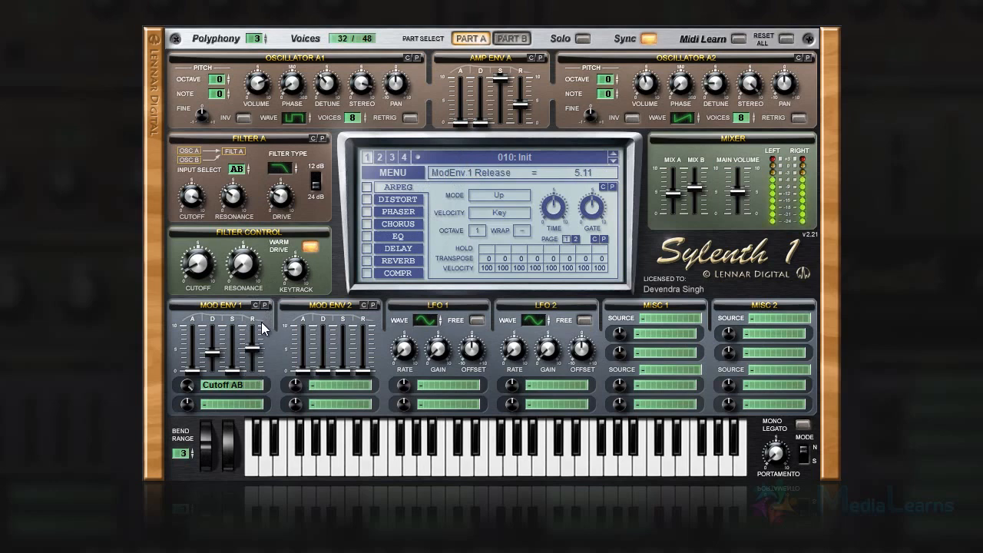
{"action": "left_click", "coordinate": [235, 369]}
{"action": "left_click_drag", "start_coordinate": [265, 356], "coordinate": [265, 351]}
- Set Mod Env 1's decay to 3.45, its release to 4.37, and its Cutoff AB modulation amount to 6.76
{"action": "left_click", "coordinate": [216, 353]}
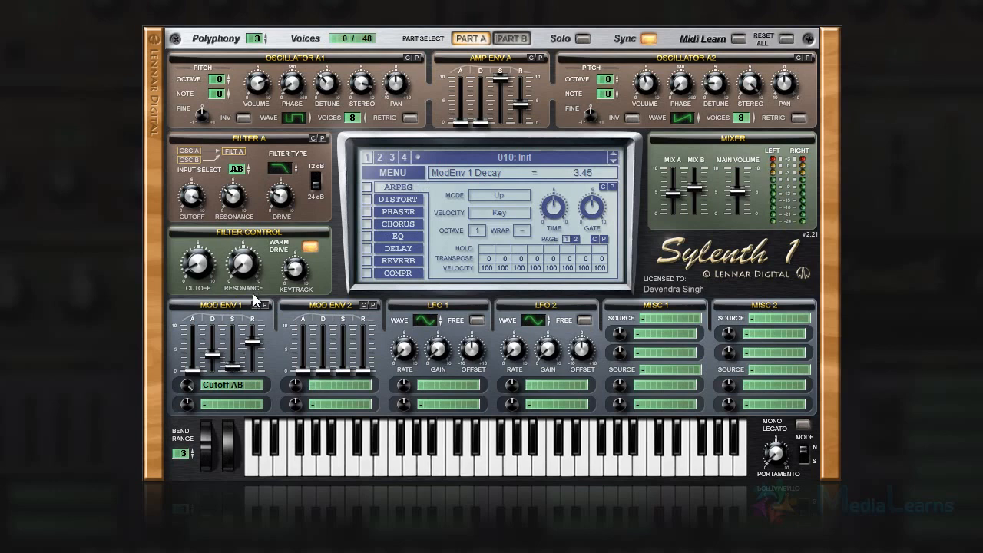
{"action": "left_click_drag", "start_coordinate": [252, 343], "coordinate": [257, 366]}
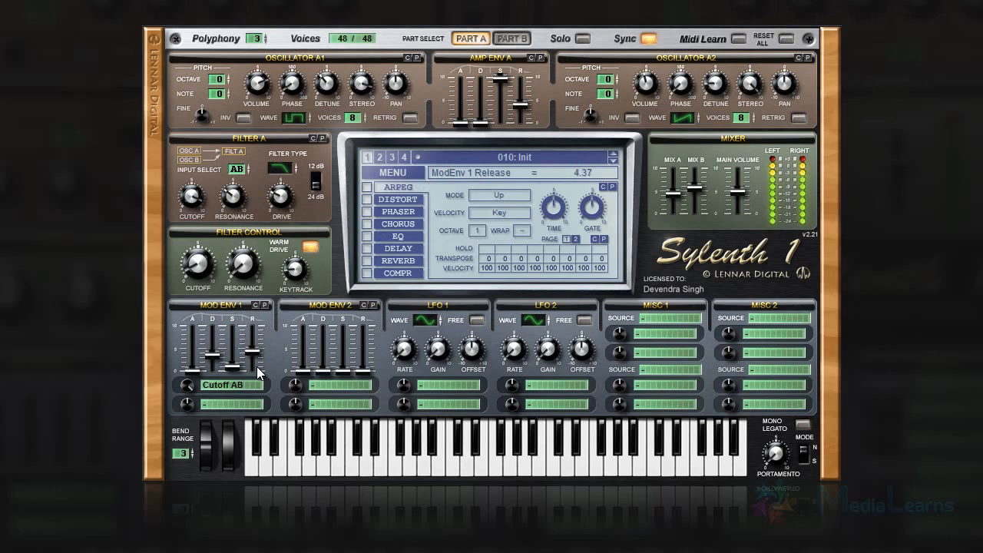
{"action": "left_click", "coordinate": [192, 387]}
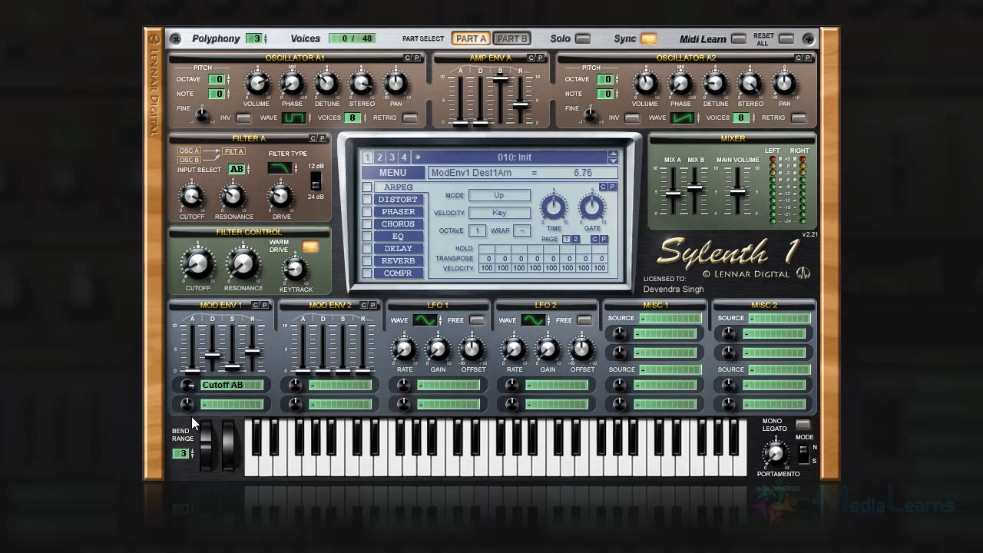
- Set the filter control's cutoff to 1.86 Hz and Mod Env 1's Cutoff AB modulation amount to 10.00
{"action": "left_click_drag", "start_coordinate": [188, 386], "coordinate": [186, 451]}
{"action": "mouse_move", "coordinate": [203, 261]}
{"action": "left_mouse_down"}
{"action": "mouse_move", "coordinate": [191, 151]}
{"action": "mouse_move", "coordinate": [186, 243]}
{"action": "mouse_move", "coordinate": [197, 259]}
{"action": "left_mouse_up"}
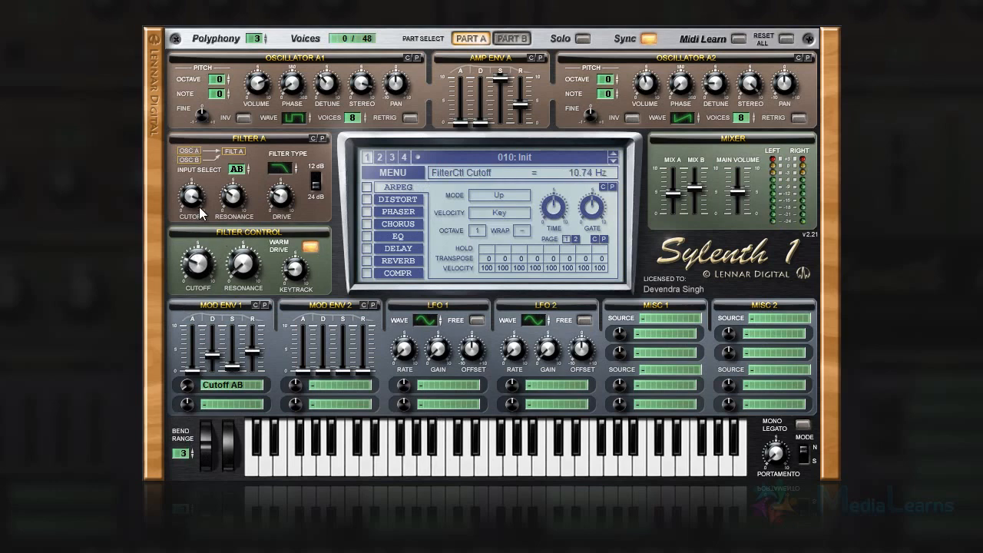
{"action": "left_click_drag", "start_coordinate": [202, 214], "coordinate": [209, 284]}
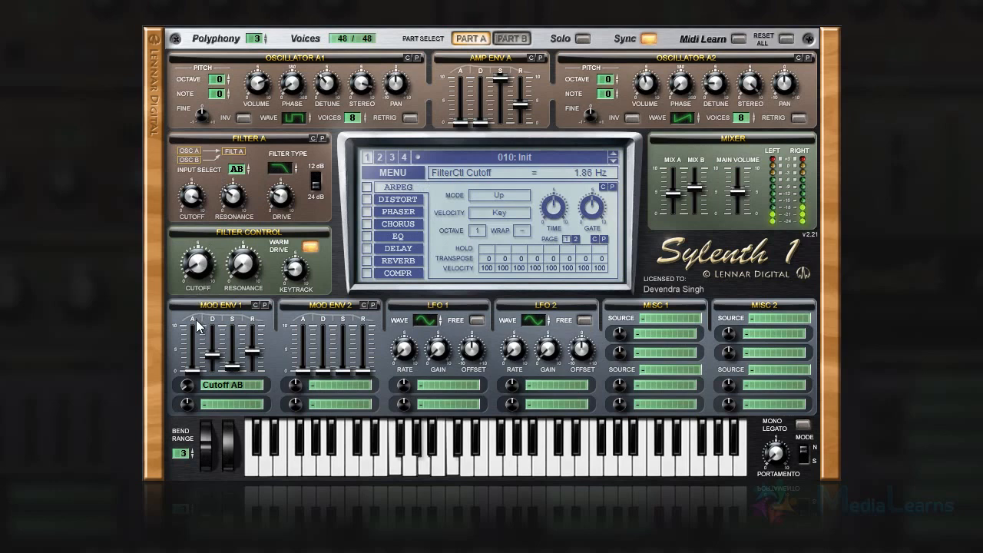
{"action": "left_click_drag", "start_coordinate": [189, 386], "coordinate": [190, 203]}
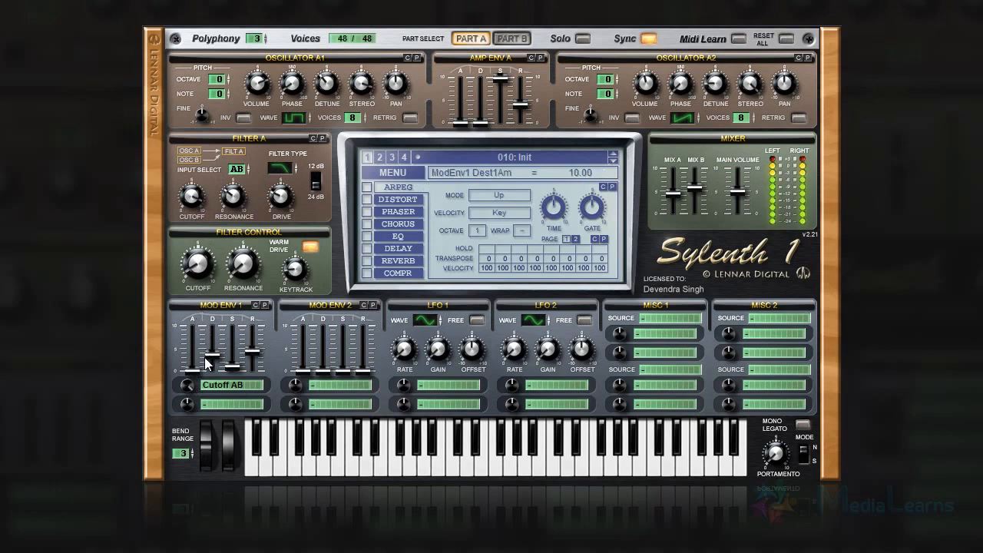
- Route Mod Env 1's first destination to Pitch AB with a modulation amount of -9.81
{"action": "left_click", "coordinate": [209, 384]}
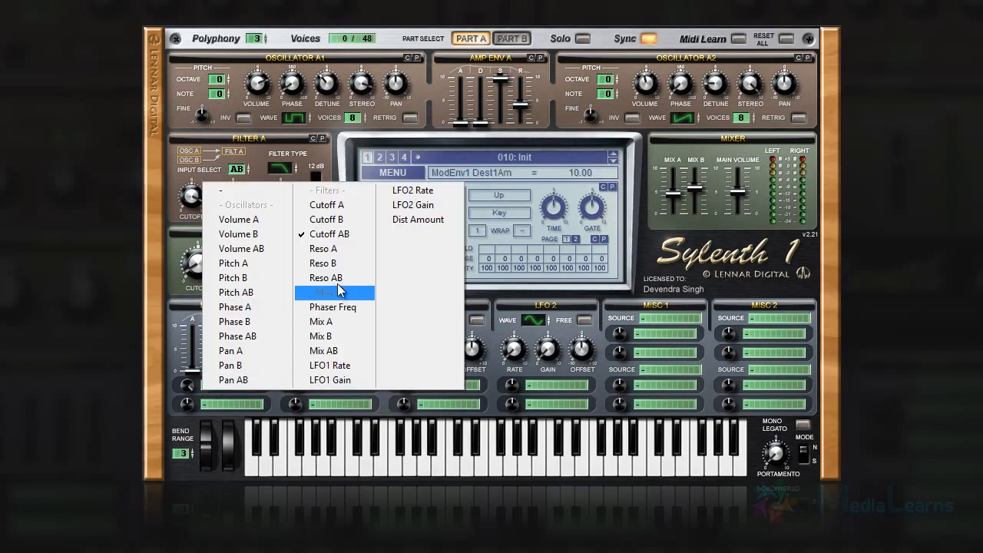
{"action": "left_click", "coordinate": [238, 293]}
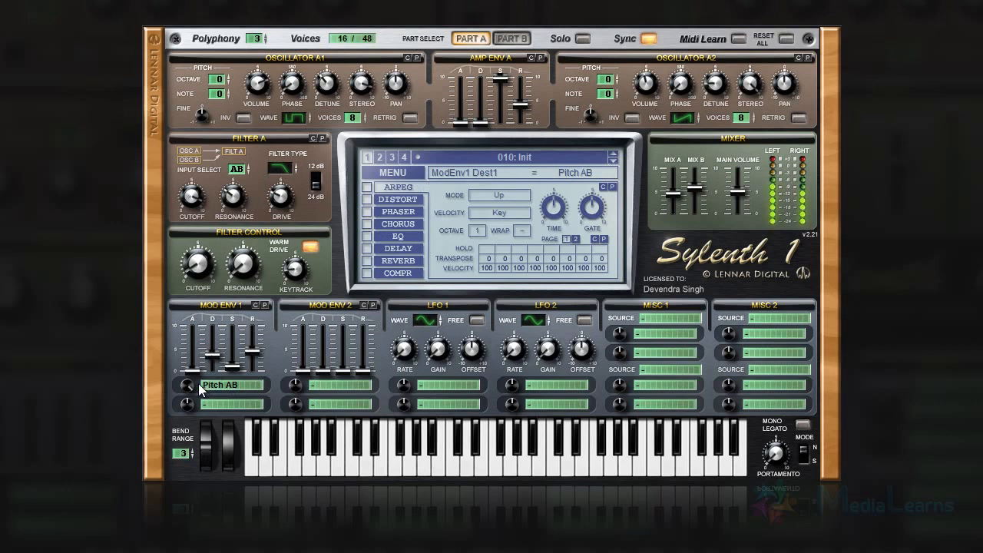
{"action": "left_click_drag", "start_coordinate": [195, 387], "coordinate": [191, 454]}
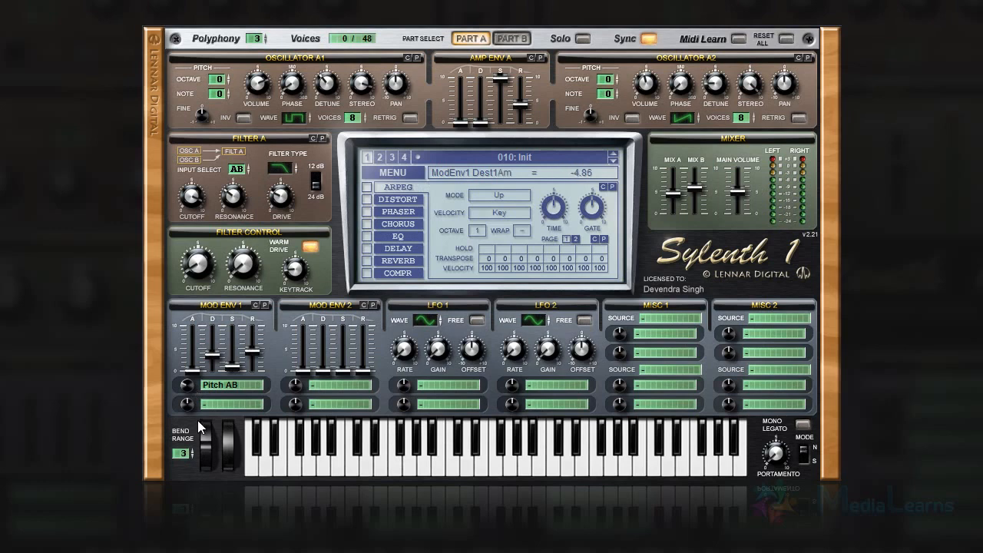
{"action": "left_click_drag", "start_coordinate": [187, 388], "coordinate": [186, 431]}
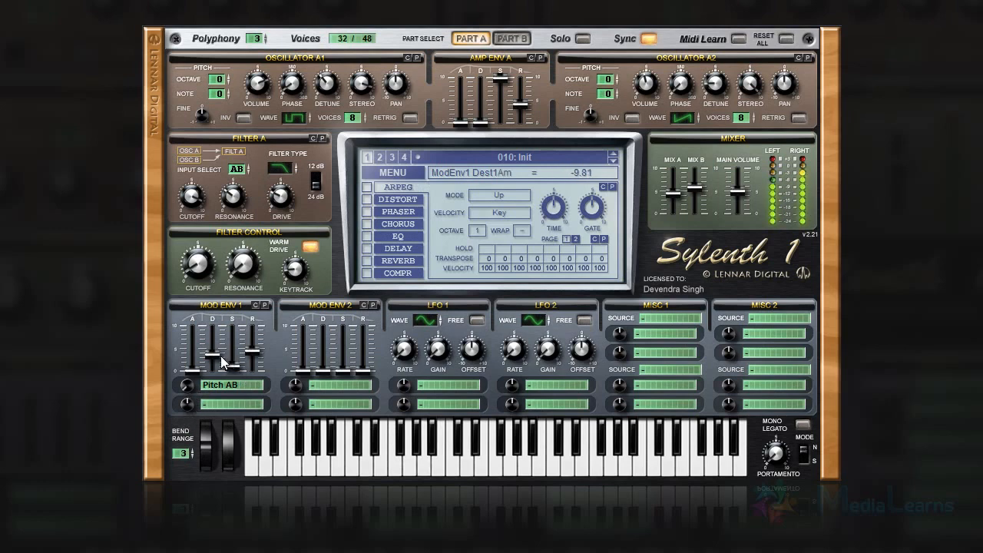
- Lower Mod Env 1's decay, set its release to 2.53, and set its Pitch AB modulation amount to 4.57
{"action": "left_click_drag", "start_coordinate": [213, 355], "coordinate": [208, 377]}
{"action": "left_click_drag", "start_coordinate": [253, 351], "coordinate": [253, 368]}
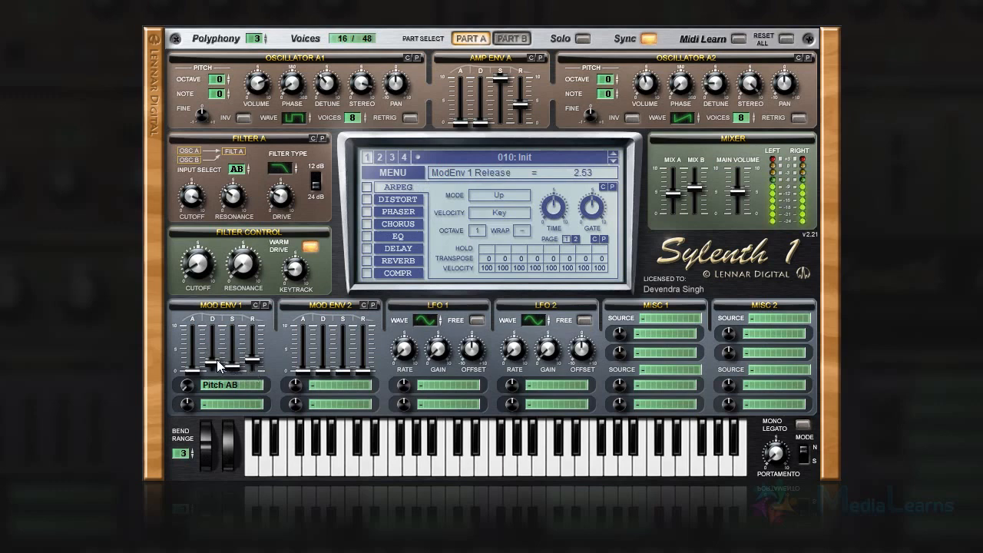
{"action": "left_click_drag", "start_coordinate": [192, 370], "coordinate": [189, 338]}
{"action": "left_click_drag", "start_coordinate": [256, 369], "coordinate": [256, 328]}
{"action": "left_click_drag", "start_coordinate": [190, 384], "coordinate": [198, 330]}
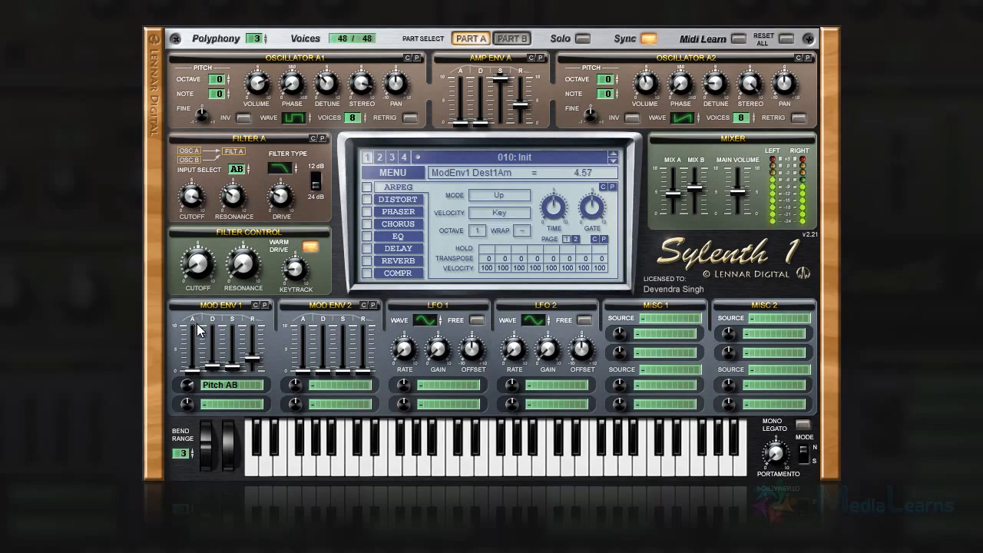
- Route Mod Env 1's first destination to Cutoff AB at amount 7.81, with attack 0.00, a higher decay and release 1.72
{"action": "left_click", "coordinate": [207, 386]}
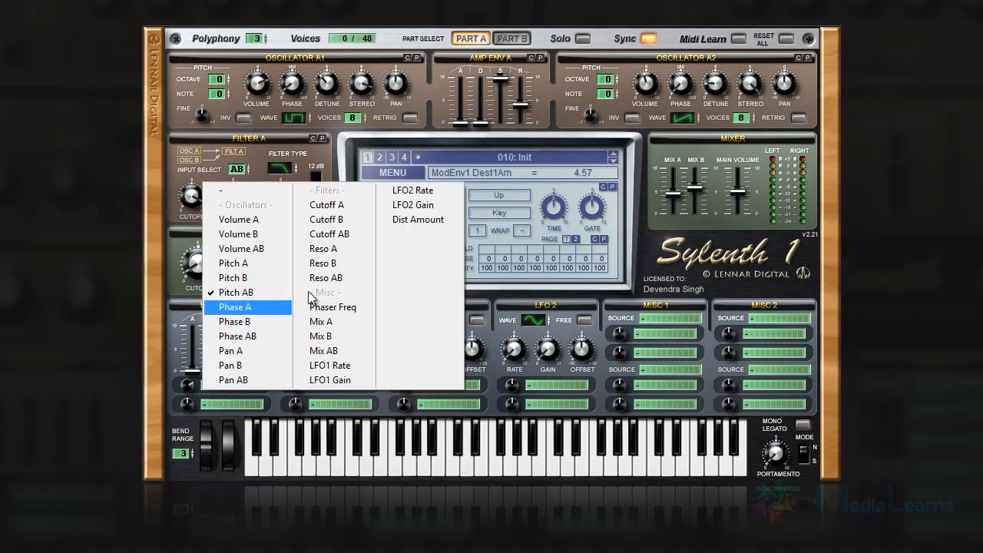
{"action": "left_click", "coordinate": [334, 253]}
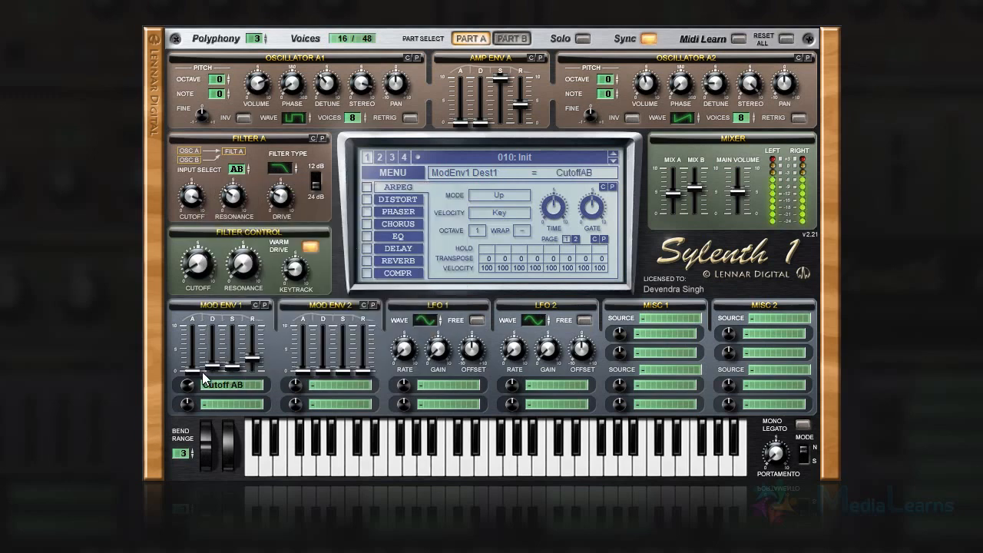
{"action": "left_click_drag", "start_coordinate": [194, 372], "coordinate": [189, 428]}
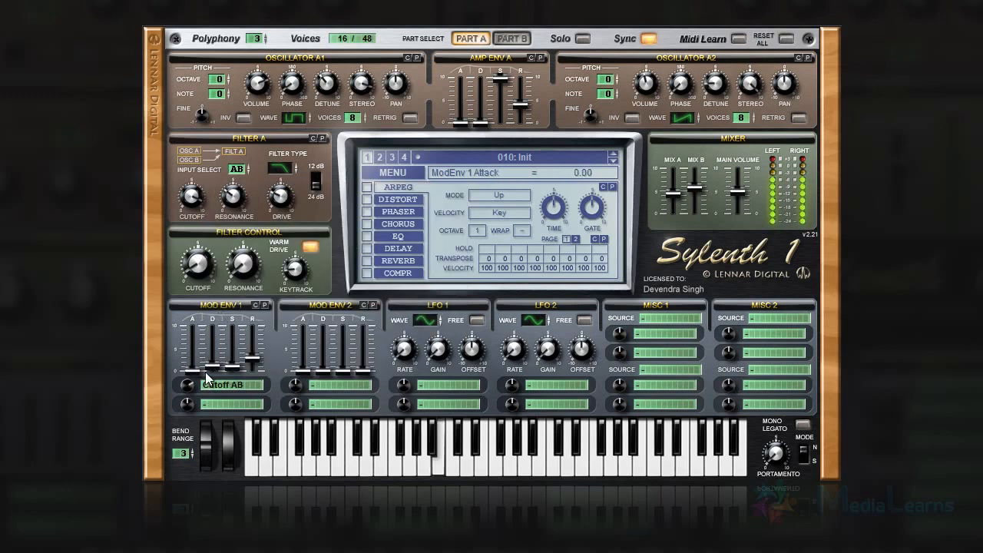
{"action": "left_click_drag", "start_coordinate": [212, 367], "coordinate": [252, 363]}
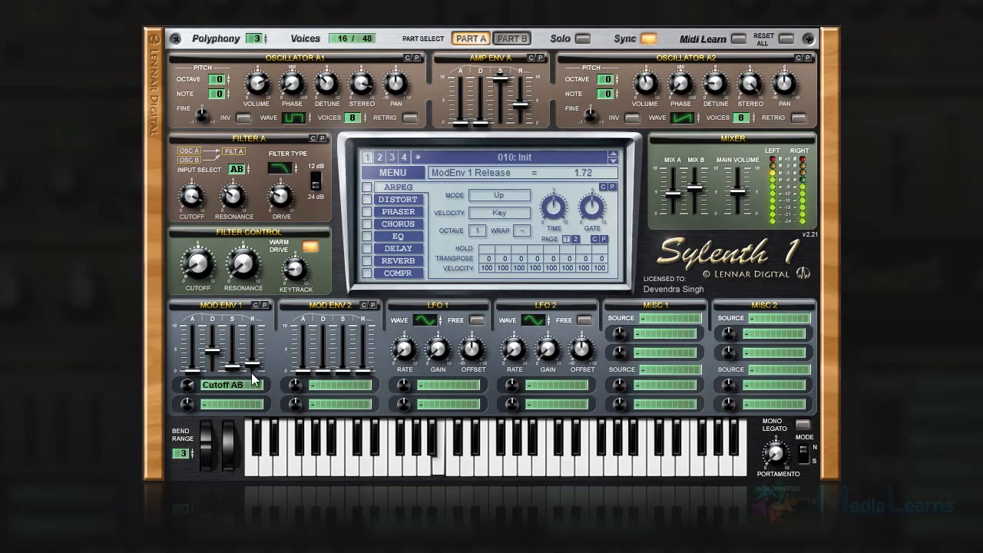
{"action": "left_click_drag", "start_coordinate": [192, 316], "coordinate": [195, 280]}
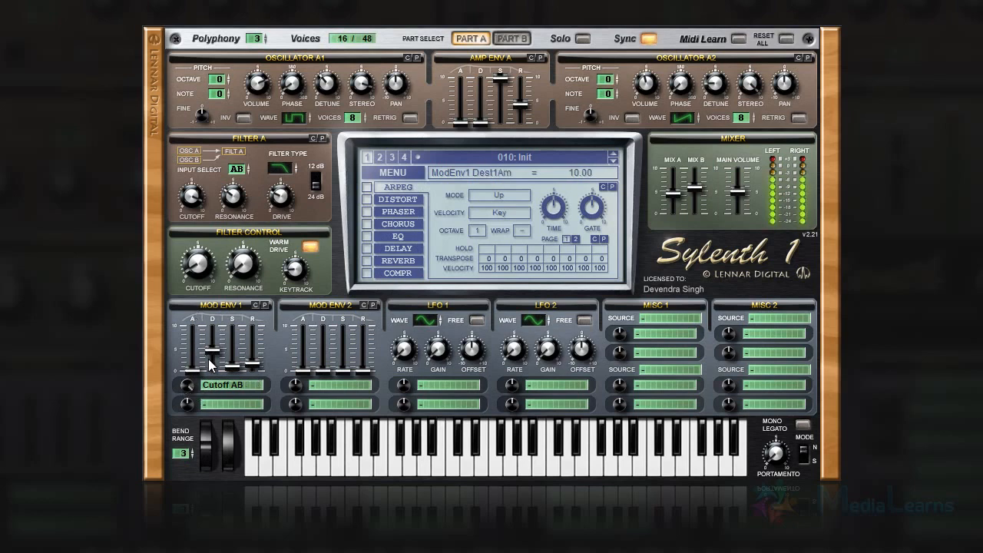
{"action": "left_click_drag", "start_coordinate": [189, 383], "coordinate": [189, 401]}
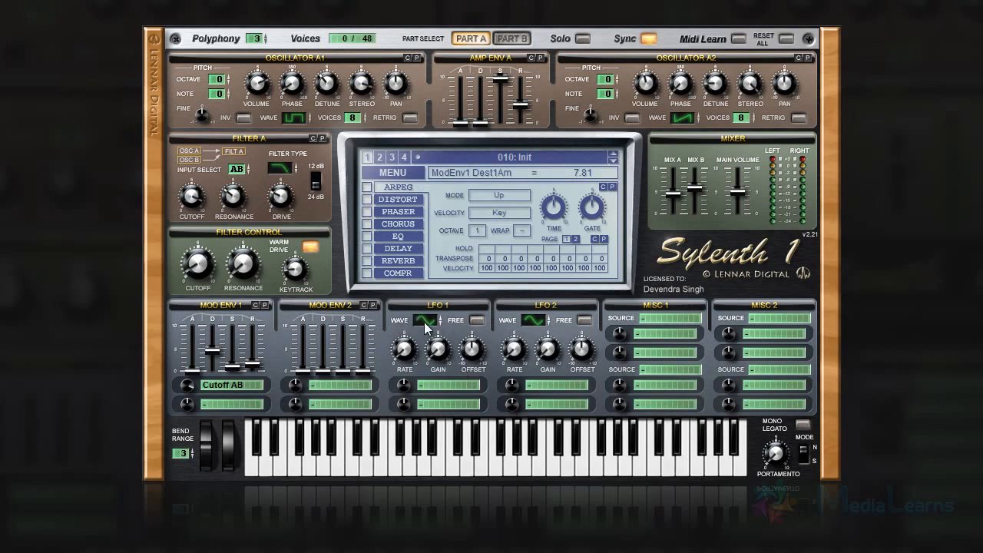
- Assign LFO 1's first destination to Volume AB, then reduce Mod Env 1's first modulation amount to 0.29 and clear its destination
{"action": "left_click", "coordinate": [420, 389]}
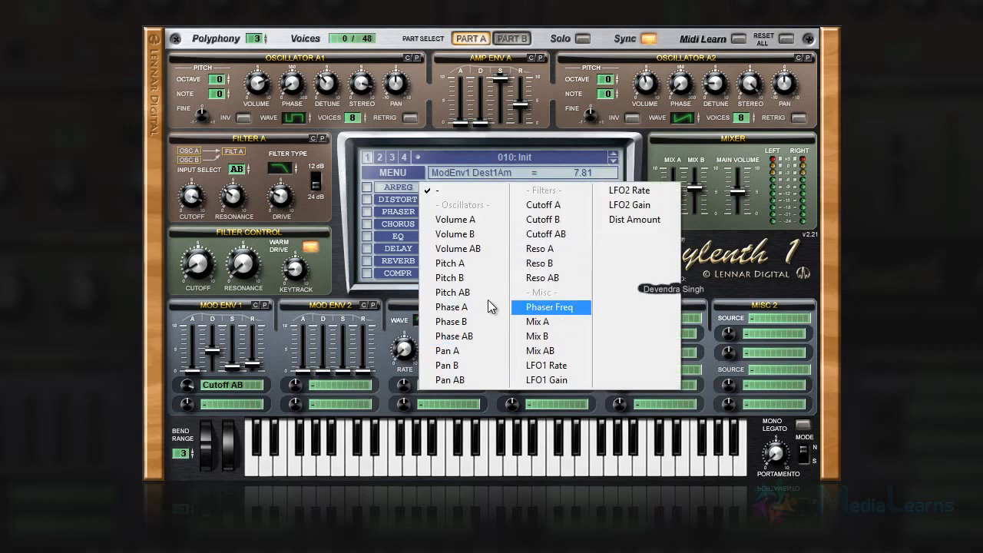
{"action": "left_click", "coordinate": [480, 249]}
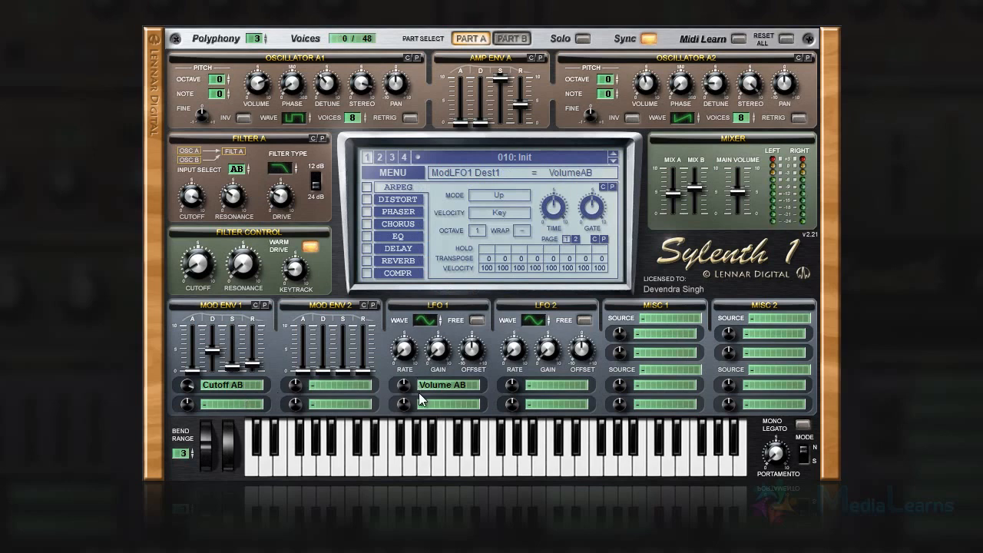
{"action": "left_click_drag", "start_coordinate": [189, 386], "coordinate": [185, 434]}
{"action": "left_click_drag", "start_coordinate": [185, 385], "coordinate": [186, 386]}
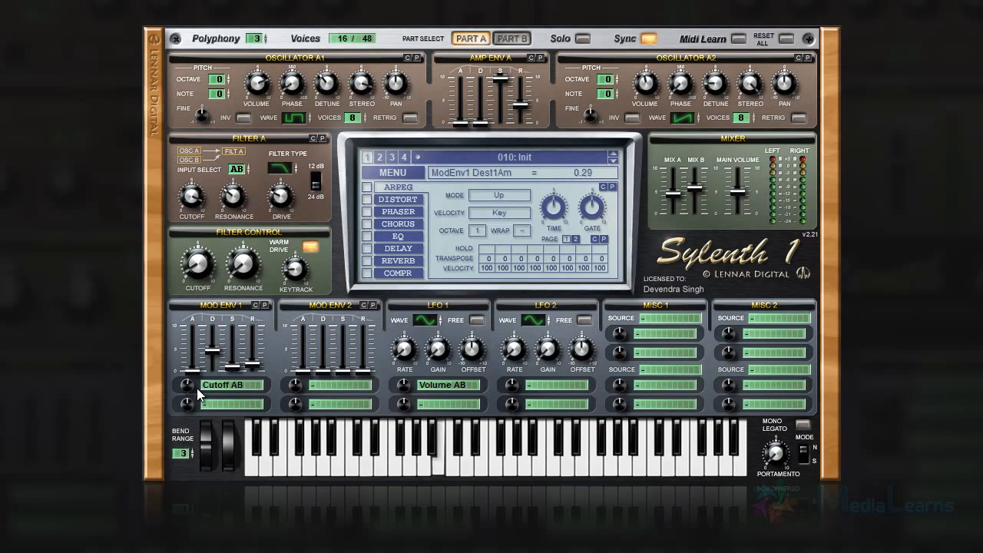
{"action": "left_click", "coordinate": [210, 384]}
{"action": "left_click", "coordinate": [267, 332]}
{"action": "left_click", "coordinate": [223, 384]}
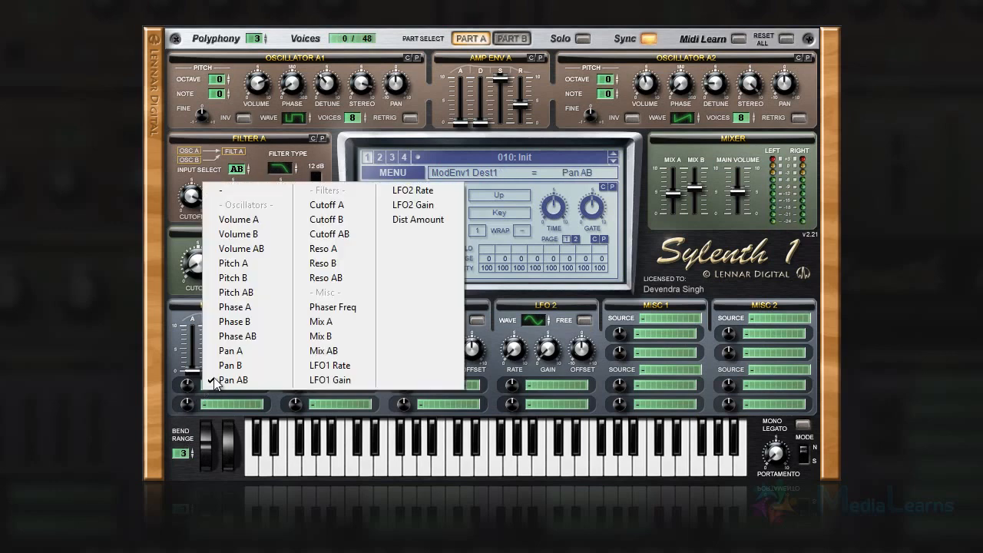
{"action": "left_click", "coordinate": [244, 190]}
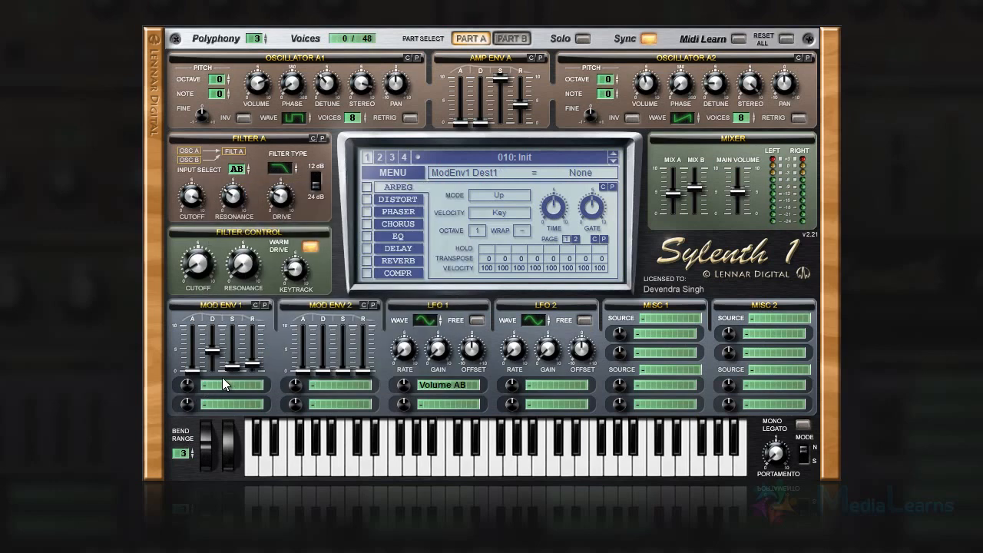
- Set the filter control's cutoff to 343.44 Hz, LFO 1's rate to 1/1D, and LFO 1's gain and Volume AB amount to 10.00
{"action": "left_click_drag", "start_coordinate": [198, 266], "coordinate": [224, 215]}
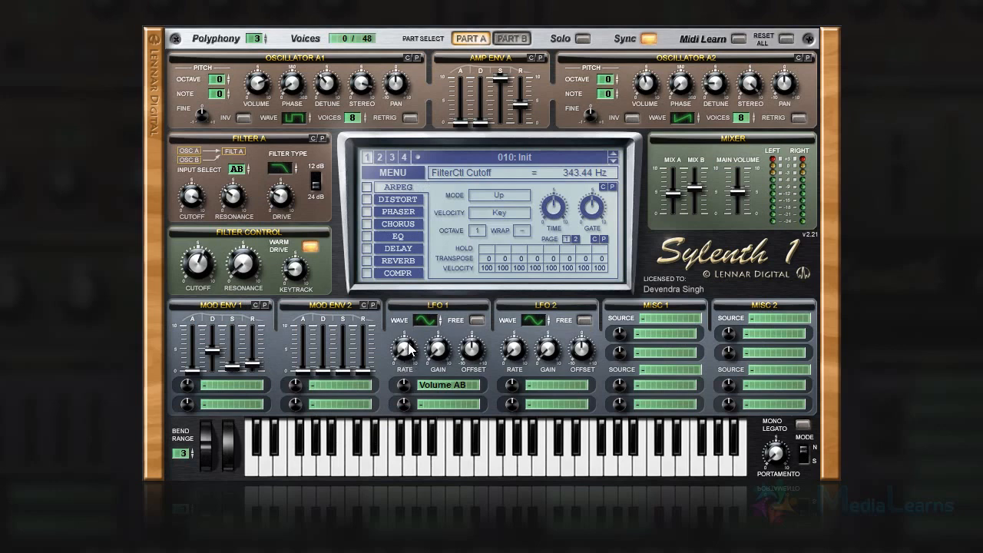
{"action": "left_click_drag", "start_coordinate": [408, 345], "coordinate": [409, 310]}
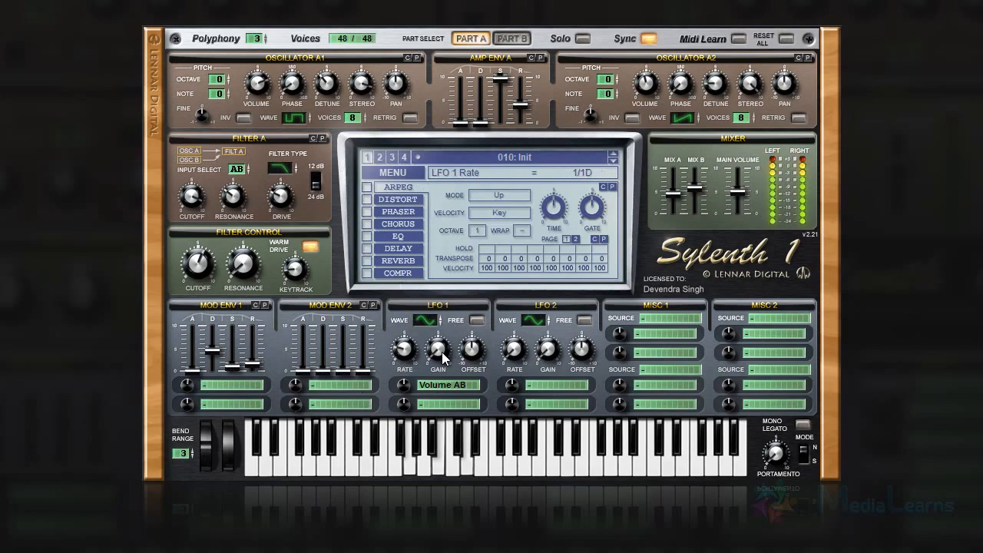
{"action": "left_click_drag", "start_coordinate": [442, 352], "coordinate": [444, 285]}
{"action": "left_click_drag", "start_coordinate": [439, 350], "coordinate": [439, 319]}
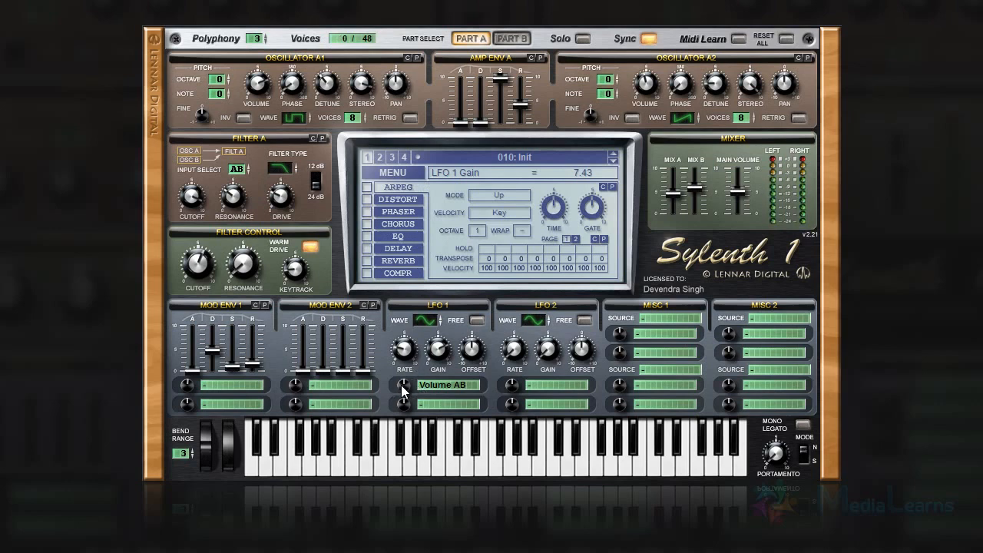
{"action": "left_click_drag", "start_coordinate": [401, 385], "coordinate": [403, 317]}
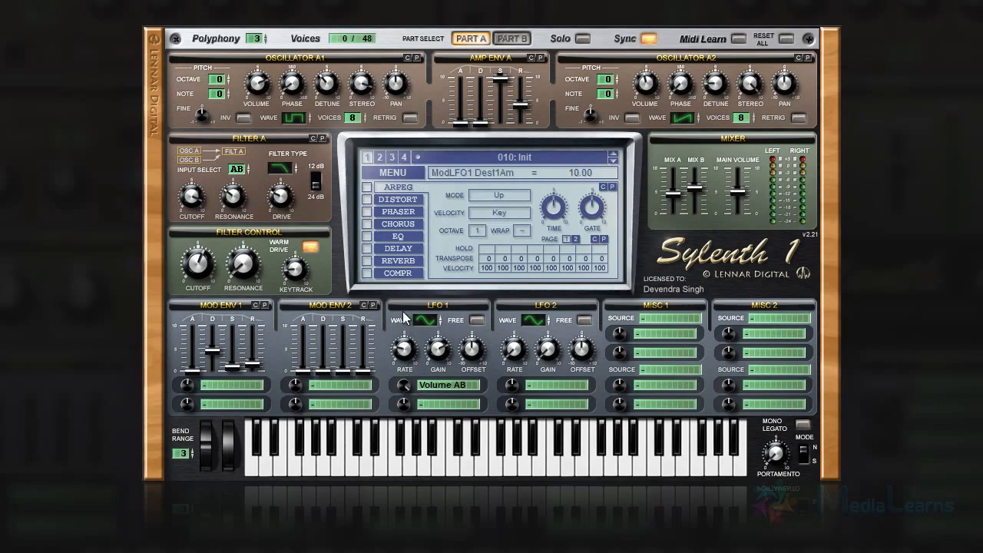
{"action": "left_click_drag", "start_coordinate": [404, 357], "coordinate": [439, 309]}
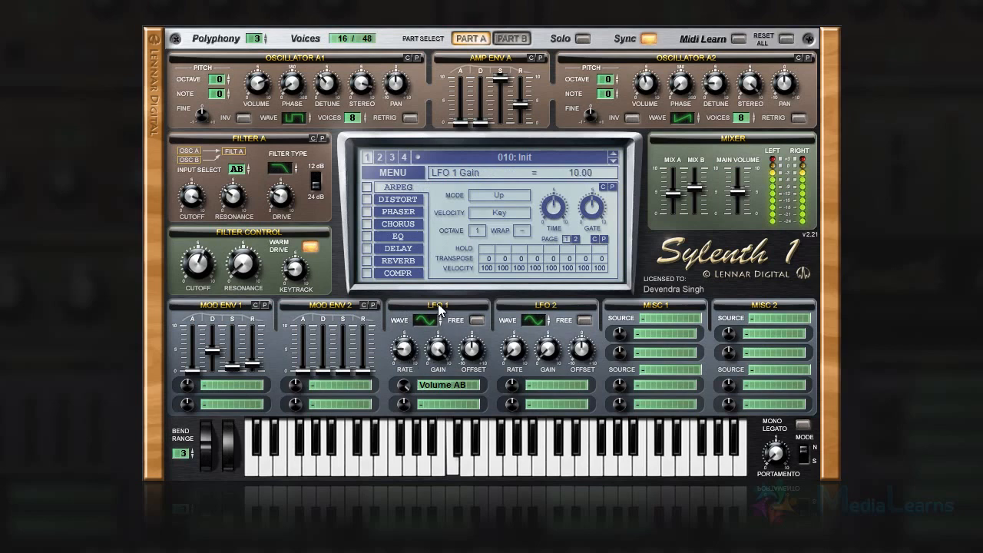
- Set LFO 1's wave to Sine and its rate to 1/16
{"action": "left_click_drag", "start_coordinate": [404, 350], "coordinate": [418, 286]}
{"action": "left_click", "coordinate": [418, 318]}
{"action": "mouse_move", "coordinate": [403, 354]}
{"action": "left_mouse_down"}
{"action": "mouse_move", "coordinate": [404, 362]}
{"action": "mouse_move", "coordinate": [405, 354]}
{"action": "left_mouse_up"}
{"action": "left_click", "coordinate": [425, 319]}
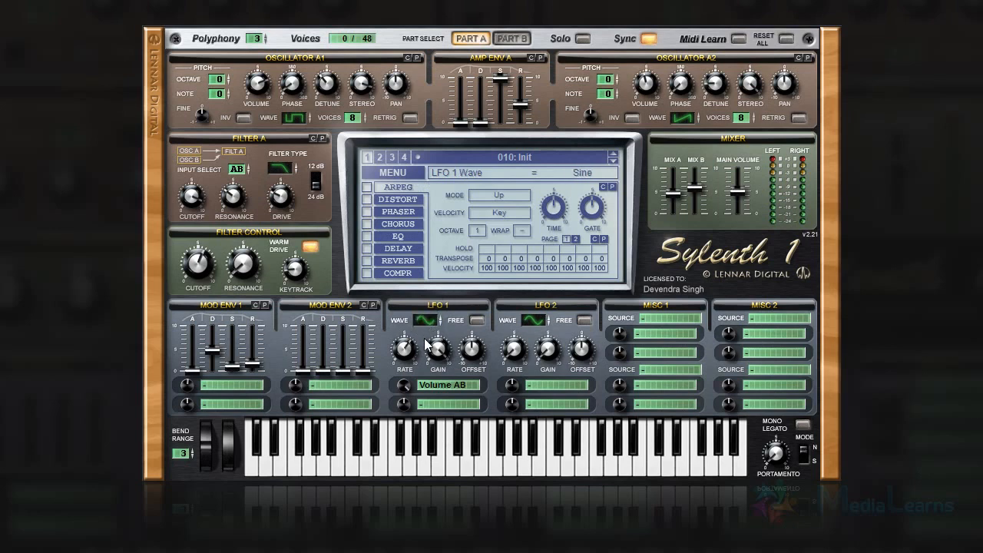
{"action": "mouse_move", "coordinate": [404, 355]}
- Change LFO 1's first destination to Pitch AB and lower its gain to 2.10
{"action": "left_click", "coordinate": [423, 383]}
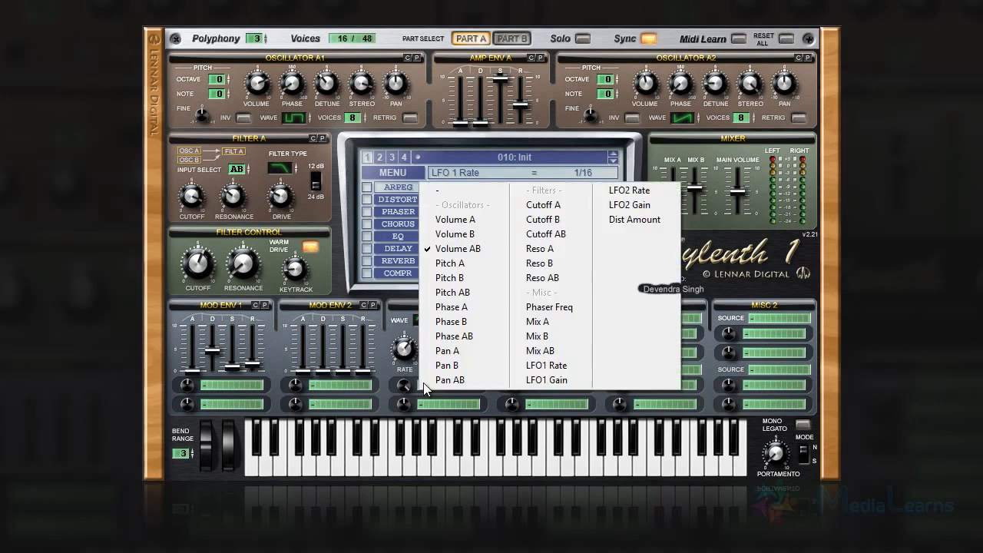
{"action": "left_click", "coordinate": [482, 292]}
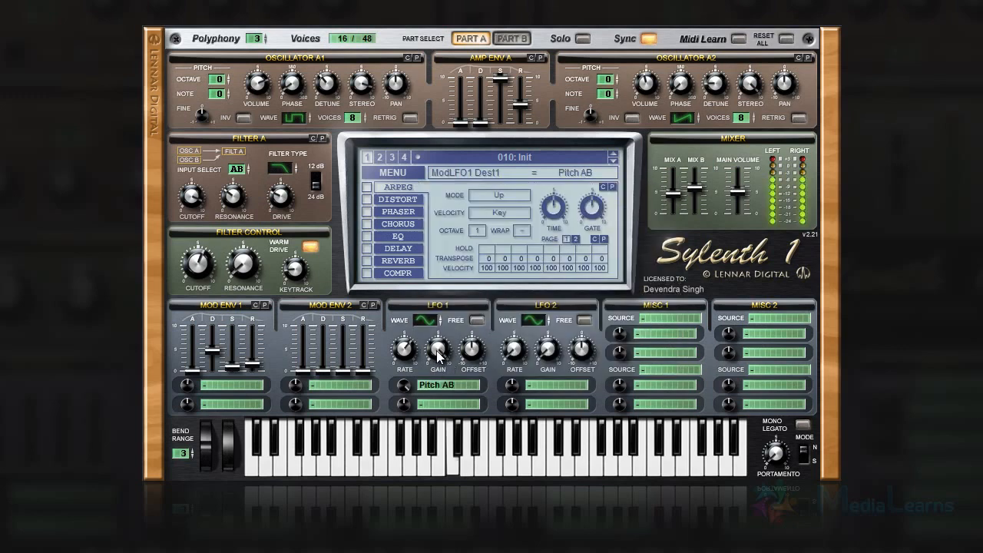
{"action": "left_click_drag", "start_coordinate": [438, 352], "coordinate": [433, 388]}
{"action": "left_click_drag", "start_coordinate": [428, 435], "coordinate": [430, 471]}
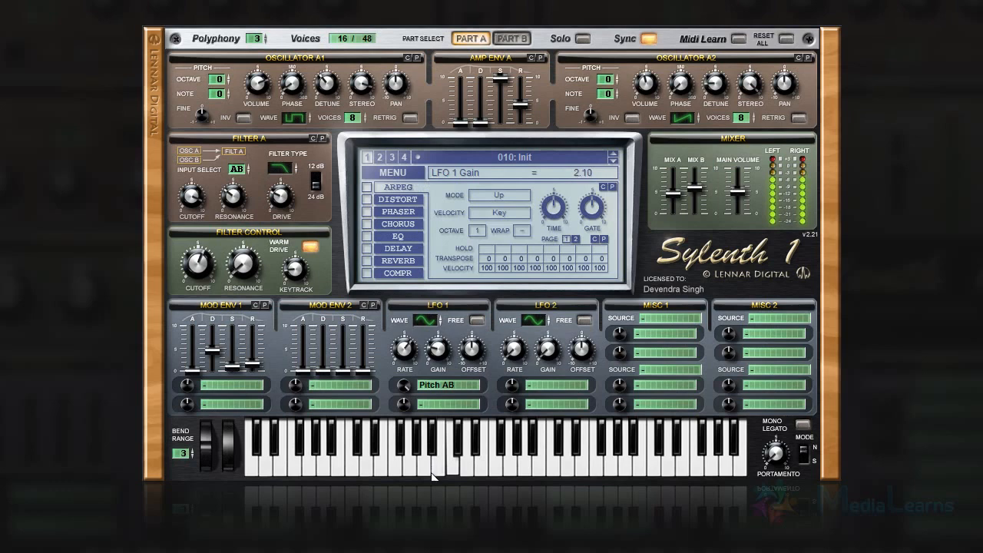
- Set LFO 1's rate to 1/16D and its Pitch AB modulation amount to 1.24
{"action": "mouse_move", "coordinate": [403, 373]}
{"action": "left_click_drag", "start_coordinate": [404, 385], "coordinate": [407, 383]}
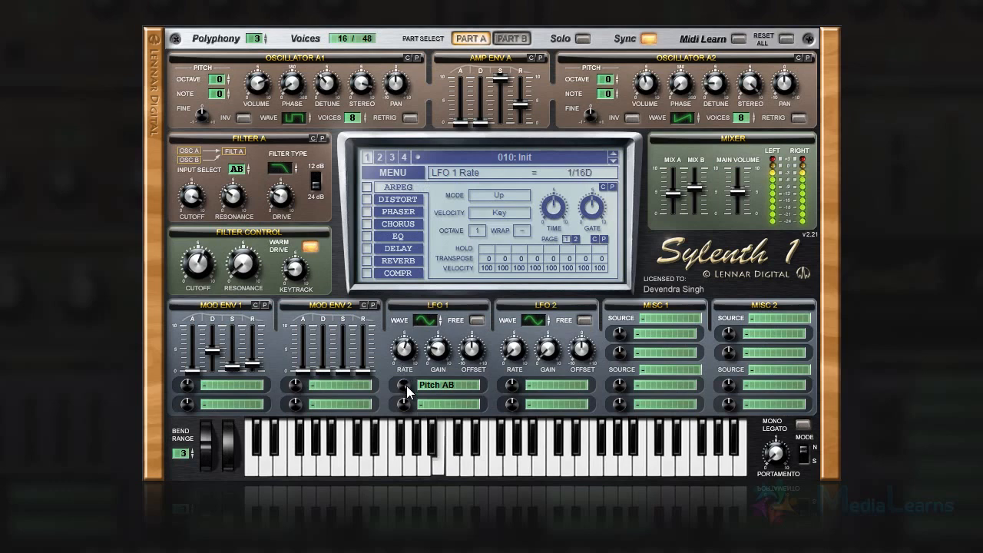
{"action": "left_click", "coordinate": [405, 386]}
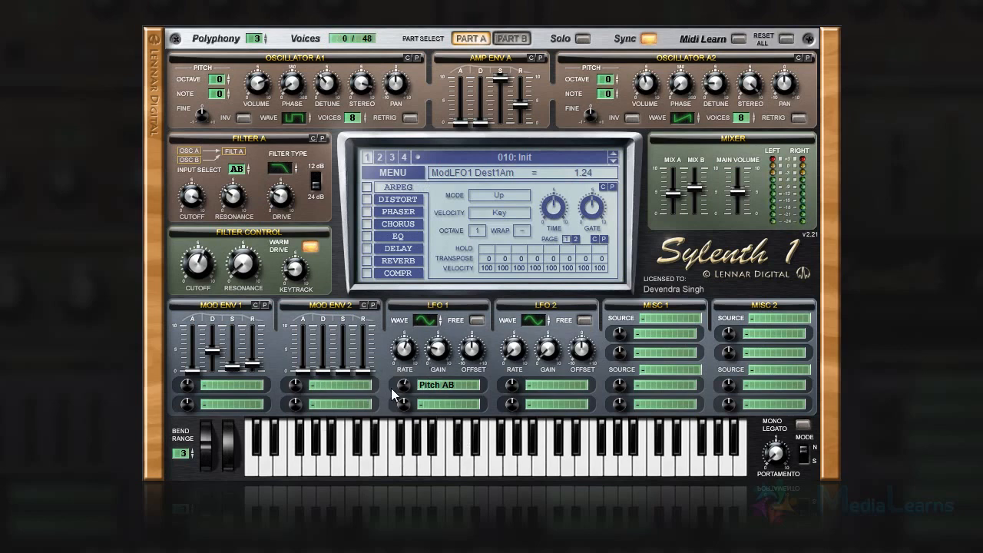
- Route Mod Env 1's first destination to Cutoff AB and its second to Volume AB with an amount of 0.57
{"action": "left_click", "coordinate": [234, 404]}
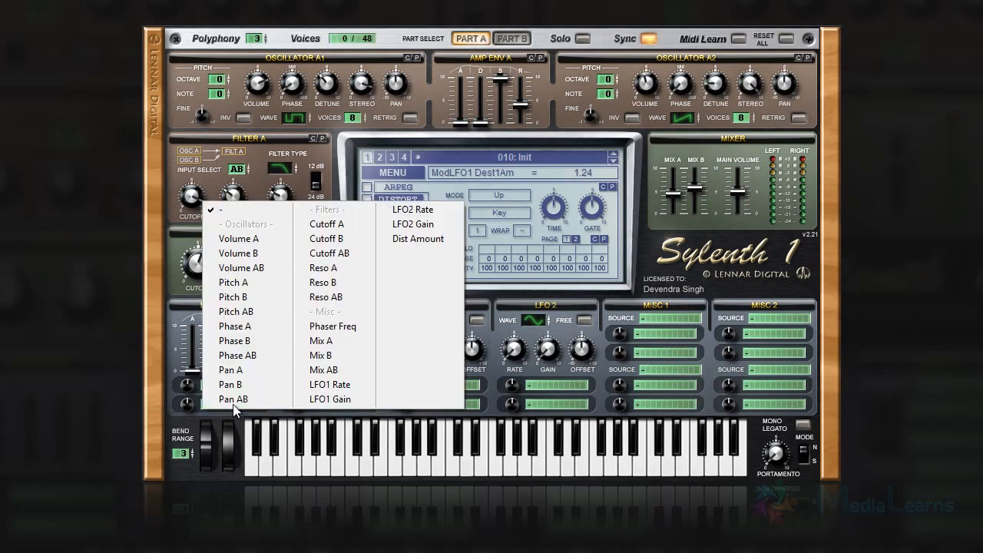
{"action": "left_click", "coordinate": [164, 393]}
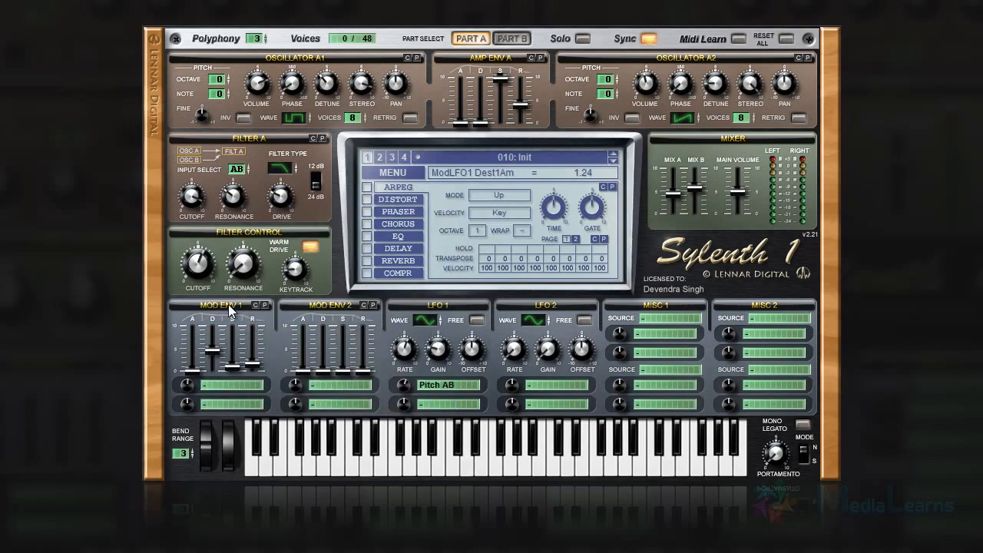
{"action": "left_click", "coordinate": [204, 384]}
{"action": "left_click", "coordinate": [301, 249]}
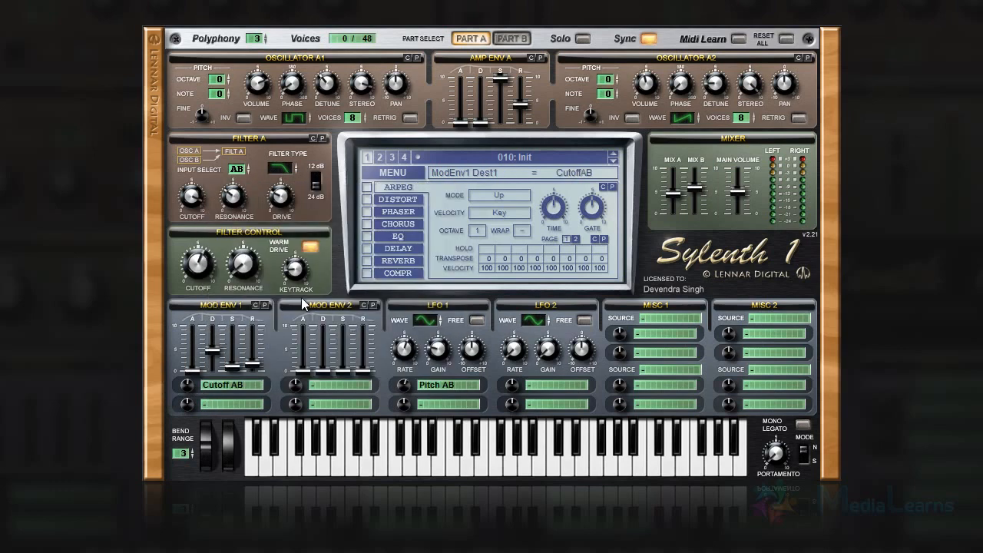
{"action": "left_click", "coordinate": [204, 403]}
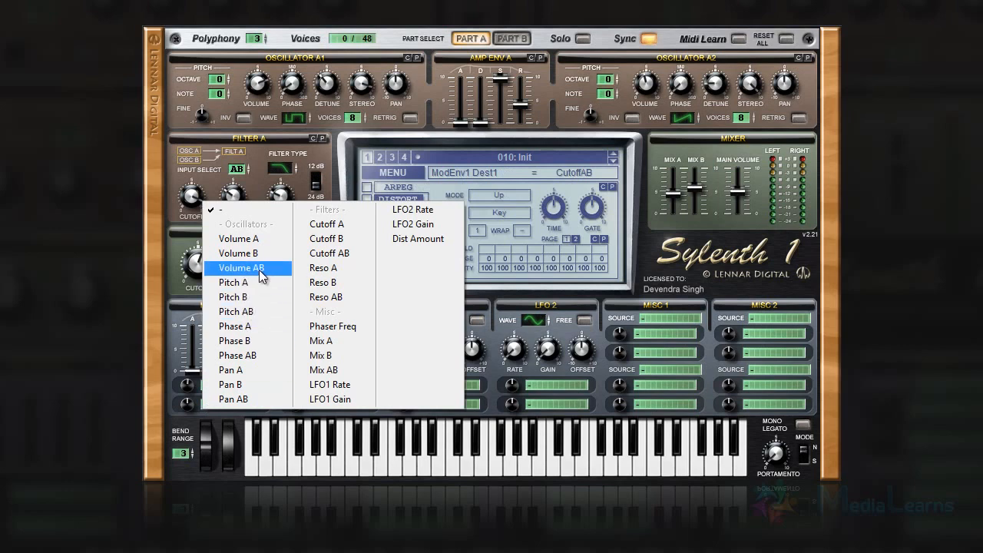
{"action": "left_click", "coordinate": [258, 269]}
{"action": "mouse_move", "coordinate": [186, 404]}
{"action": "left_mouse_down"}
{"action": "mouse_move", "coordinate": [195, 361]}
{"action": "mouse_move", "coordinate": [190, 407]}
{"action": "left_mouse_up"}
- Clear both of Mod Env 1's modulation destinations
{"action": "left_click", "coordinate": [213, 386]}
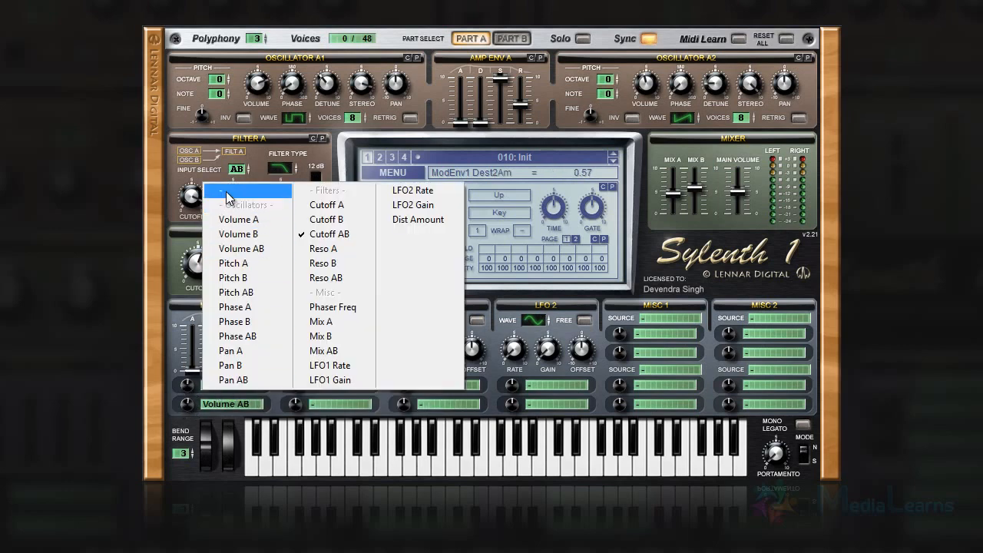
{"action": "left_click", "coordinate": [226, 191]}
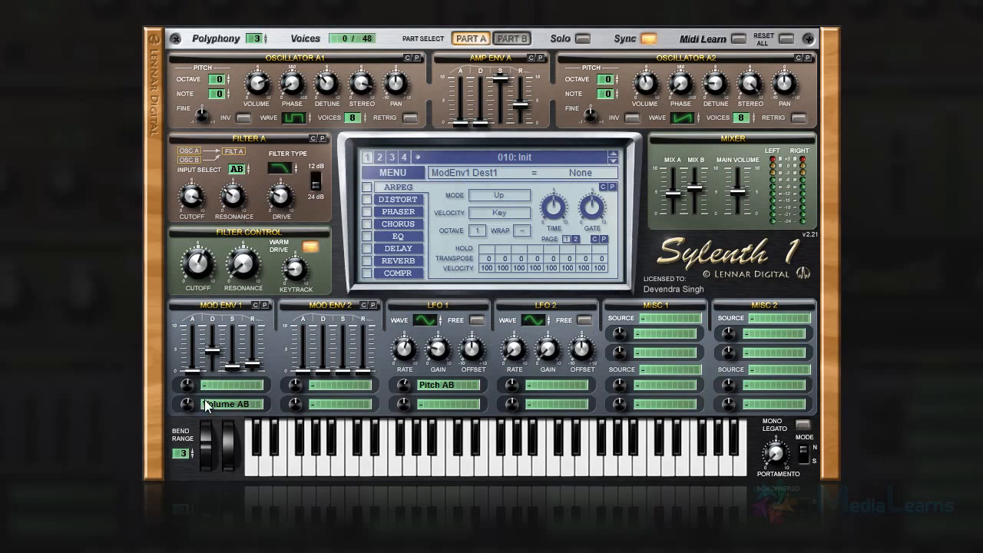
{"action": "left_click", "coordinate": [204, 404]}
{"action": "left_click", "coordinate": [239, 212]}
- Adjust LFO 1's Pitch AB modulation amount and set LFO 1's gain to 3.90
{"action": "left_click_drag", "start_coordinate": [402, 386], "coordinate": [400, 395]}
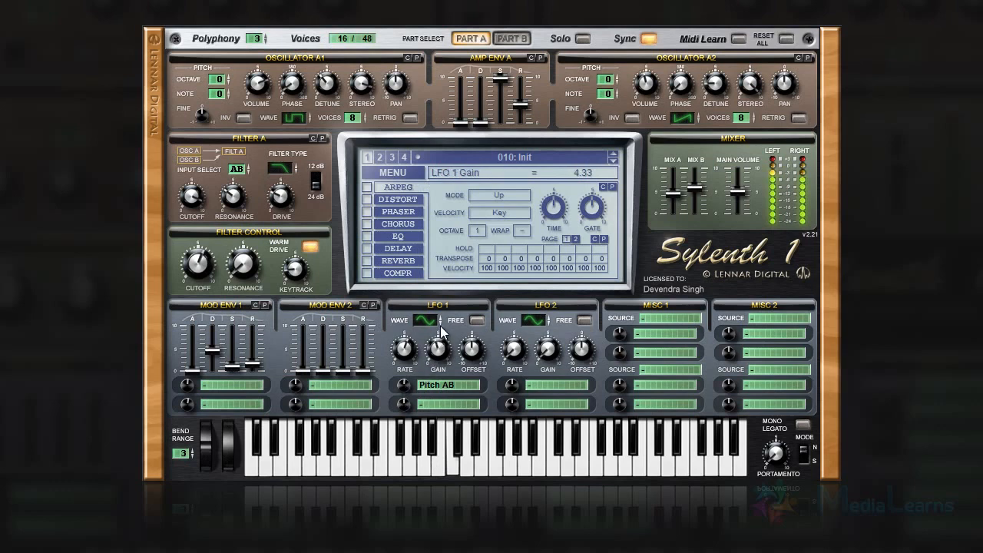
{"action": "left_click_drag", "start_coordinate": [440, 329], "coordinate": [417, 356]}
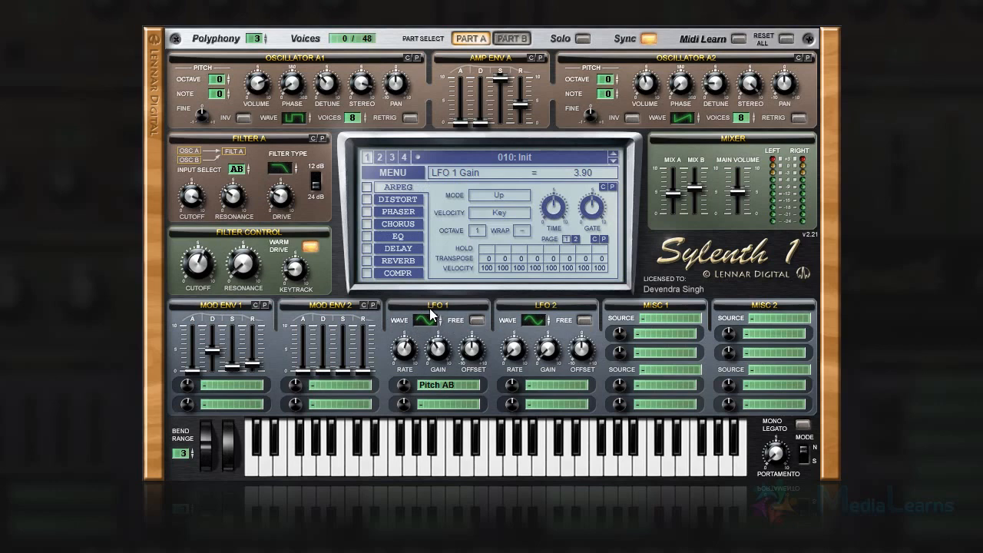
- Try Mod Env 1 as Misc 1's first source, replace it with ModWheel, and test the mod wheel while playing notes
{"action": "left_click", "coordinate": [645, 325]}
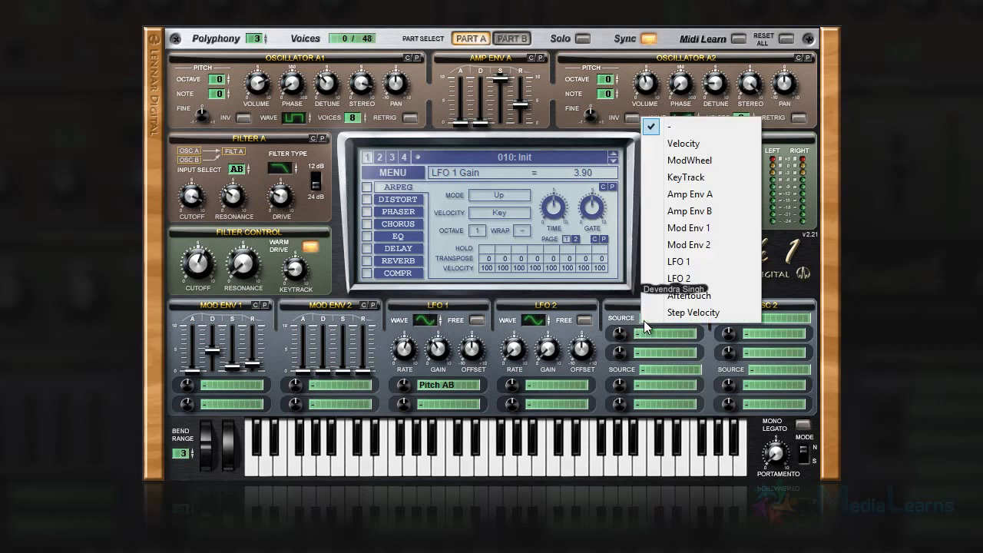
{"action": "left_click", "coordinate": [678, 227]}
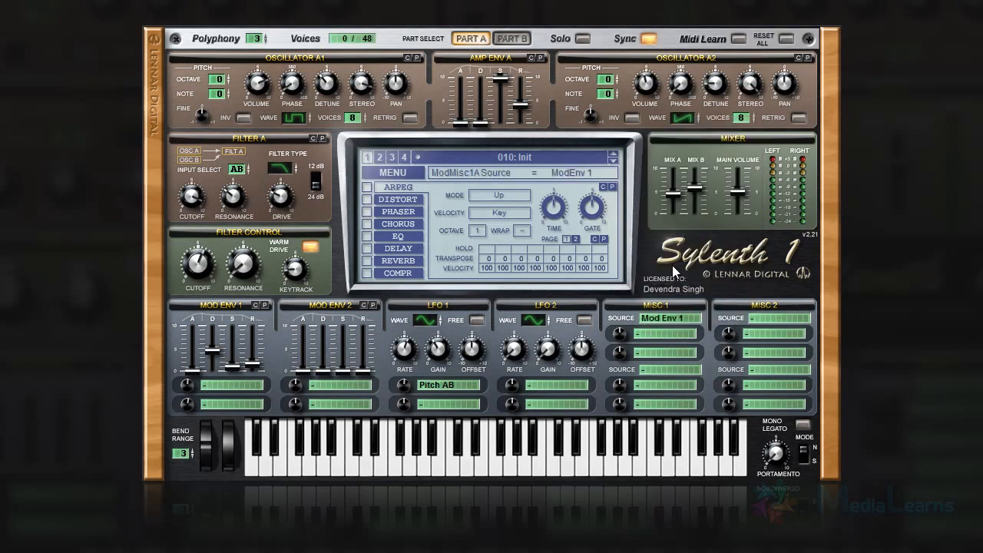
{"action": "left_click", "coordinate": [650, 318]}
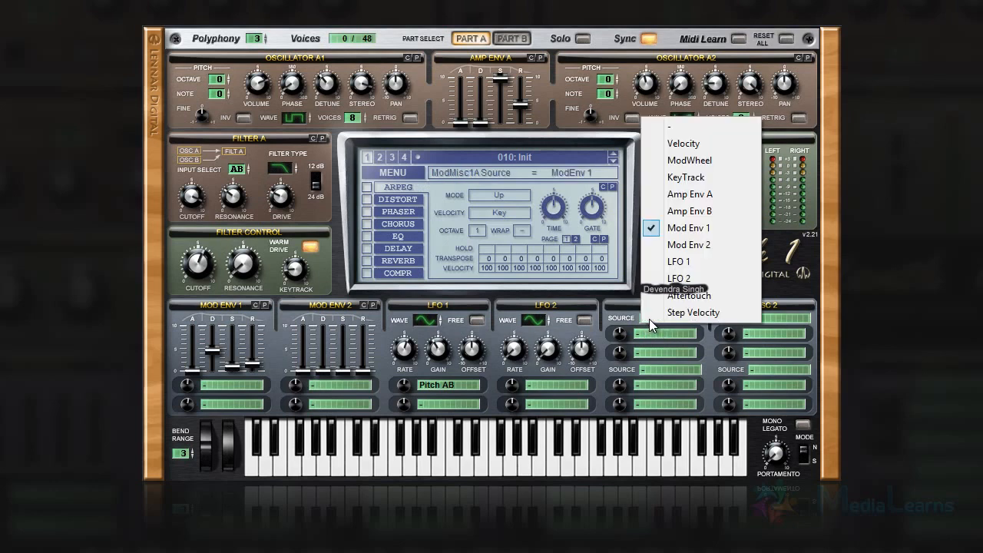
{"action": "left_click", "coordinate": [695, 160]}
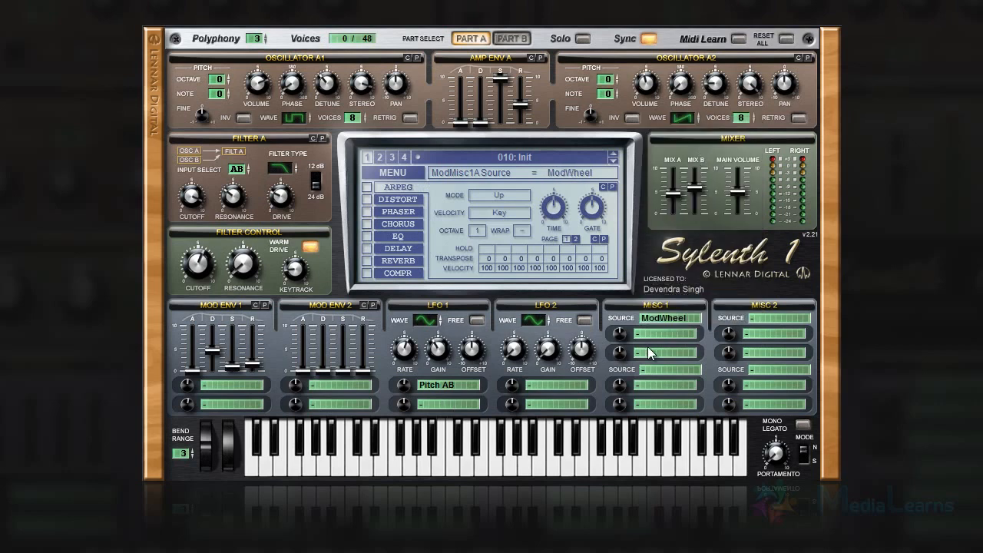
{"action": "left_click_drag", "start_coordinate": [226, 449], "coordinate": [229, 470]}
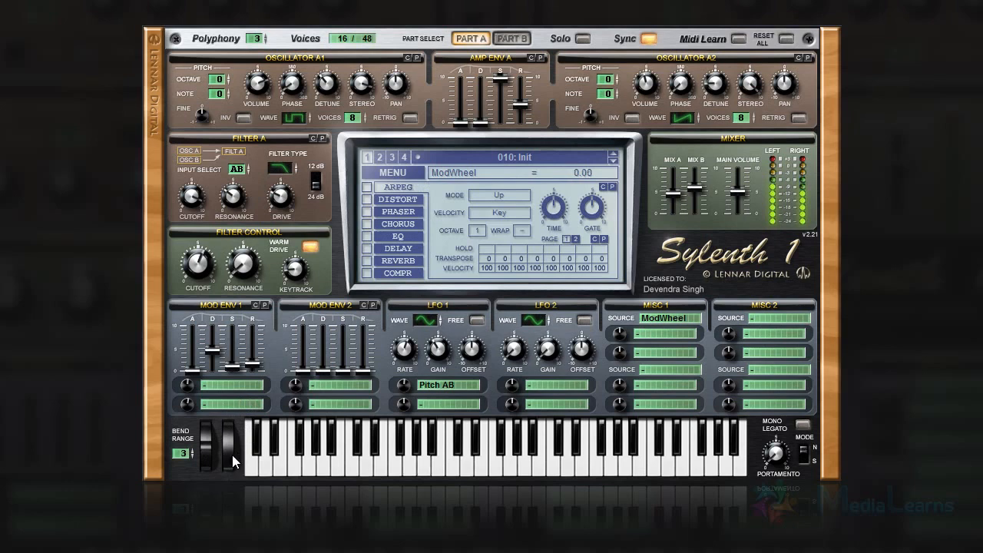
- Clear LFO 1's first modulation destination and move the mod wheel to 0.71
{"action": "left_click", "coordinate": [424, 382]}
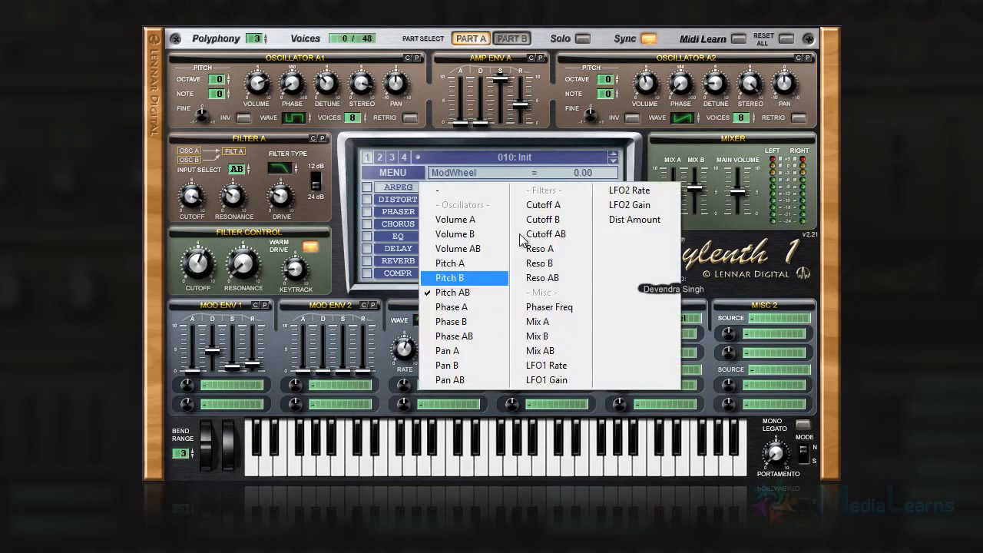
{"action": "left_click", "coordinate": [461, 189]}
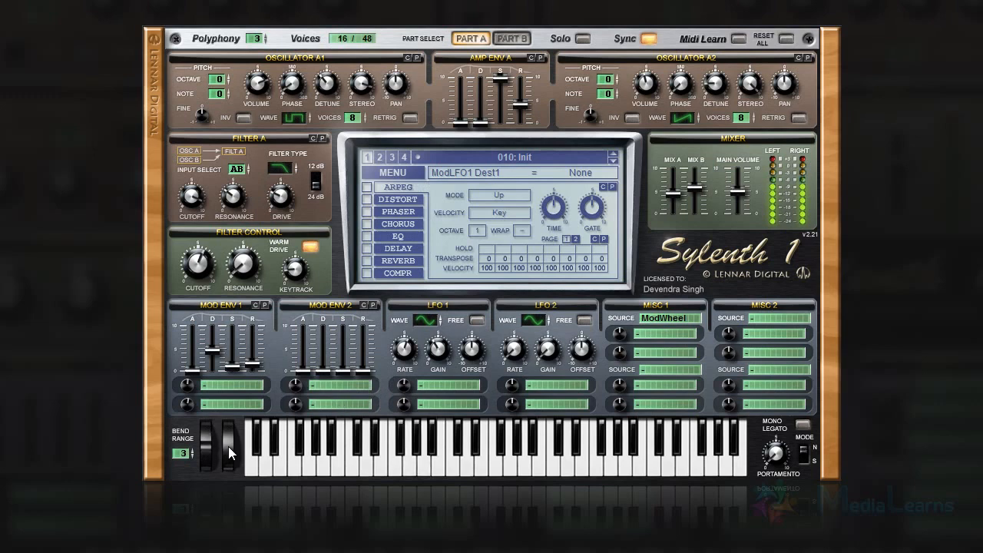
{"action": "left_click_drag", "start_coordinate": [228, 446], "coordinate": [257, 469]}
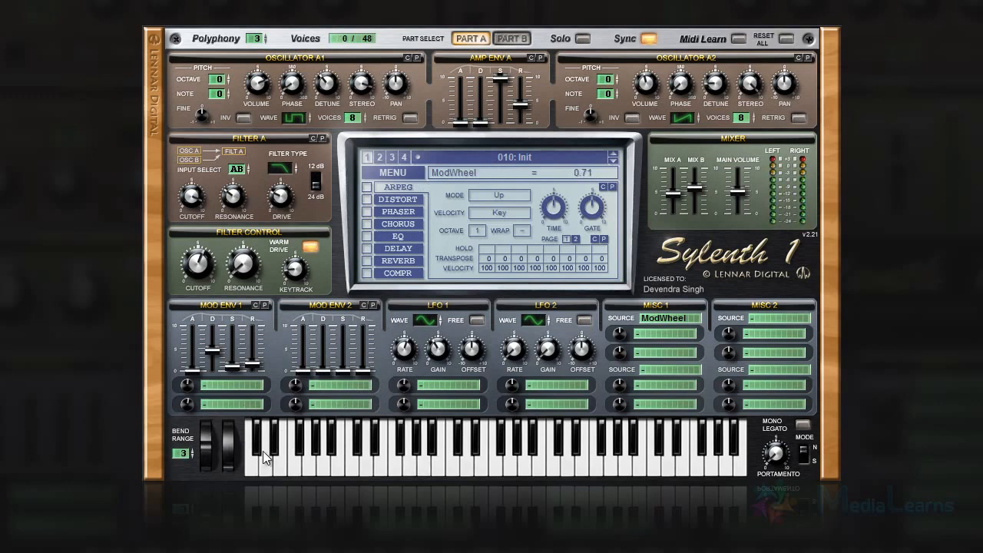
- Route Misc 1's ModWheel source to Pitch AB, raise its modulation amount, and return the mod wheel to 0.00
{"action": "left_click", "coordinate": [640, 335]}
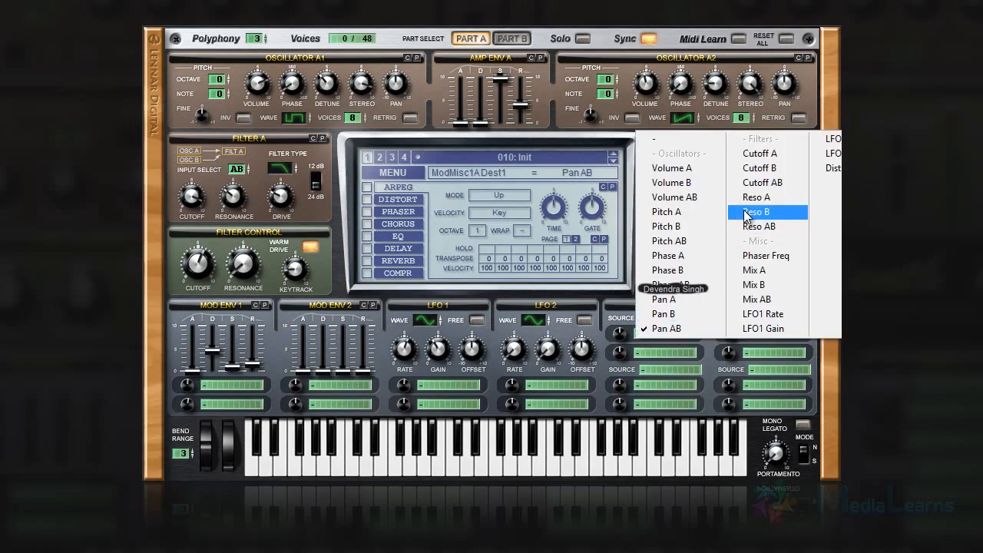
{"action": "left_click", "coordinate": [669, 240]}
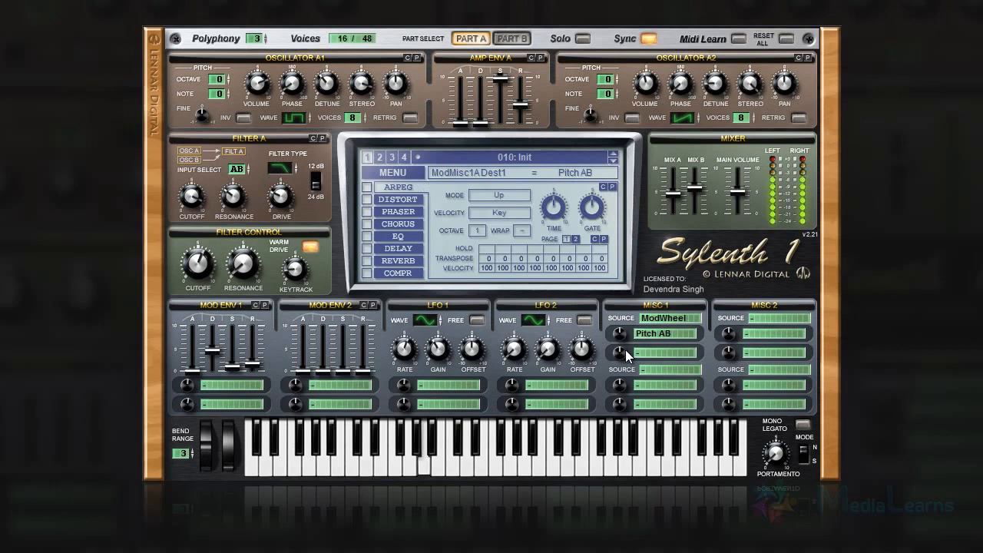
{"action": "left_click_drag", "start_coordinate": [620, 335], "coordinate": [628, 248]}
{"action": "mouse_move", "coordinate": [233, 451]}
{"action": "left_mouse_down"}
{"action": "mouse_move", "coordinate": [240, 357]}
{"action": "mouse_move", "coordinate": [233, 454]}
{"action": "left_mouse_up"}
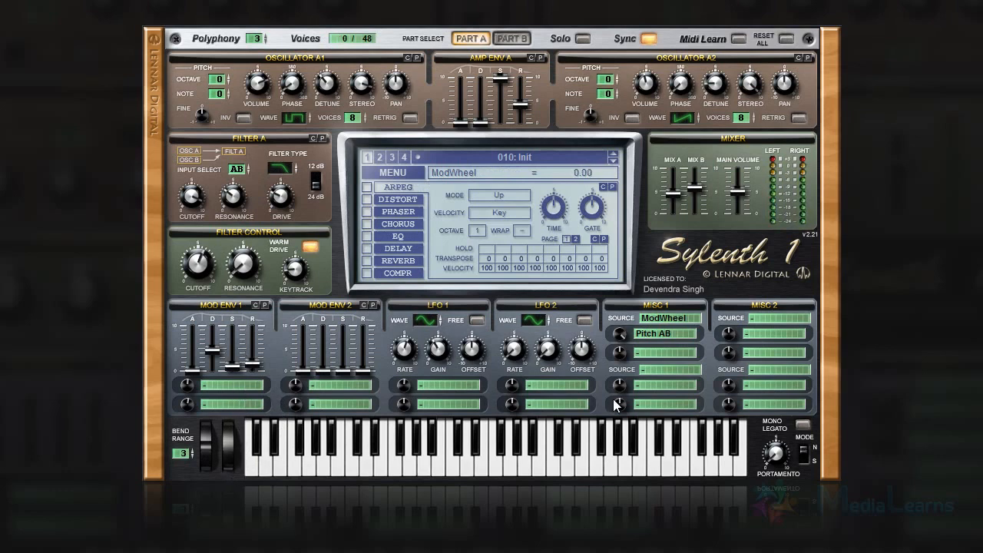
- Try LFO2 Rate as Misc 1's second destination with the Pitch AB amount at 6.67, and clear that second destination
{"action": "left_click", "coordinate": [638, 353]}
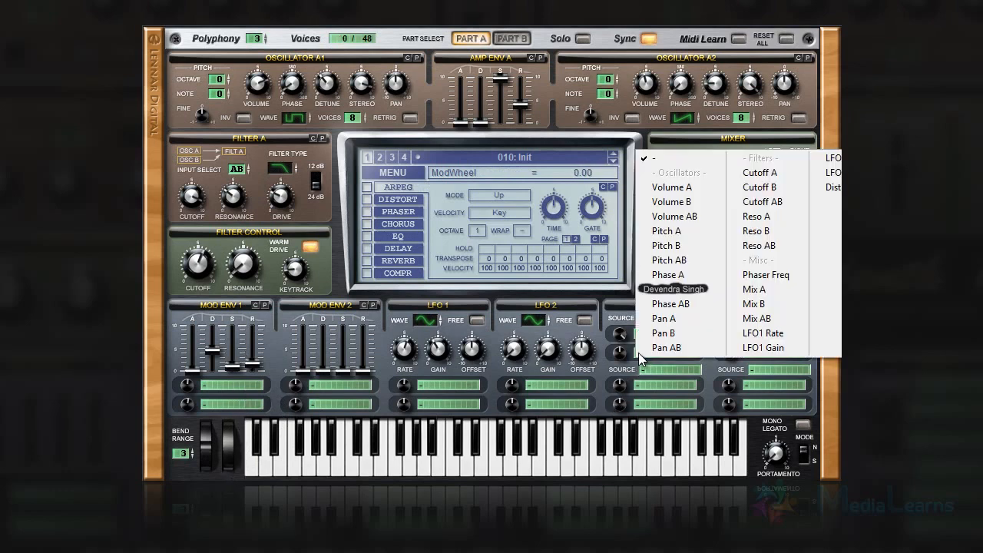
{"action": "left_click", "coordinate": [828, 172]}
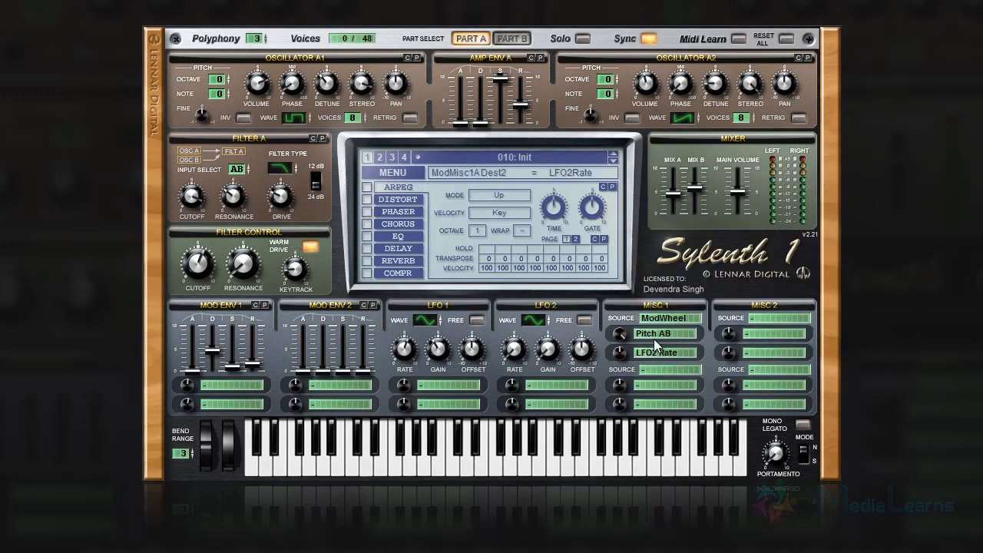
{"action": "mouse_move", "coordinate": [619, 351]}
{"action": "left_mouse_down"}
{"action": "mouse_move", "coordinate": [624, 301]}
{"action": "mouse_move", "coordinate": [620, 358]}
{"action": "left_mouse_up"}
{"action": "left_click", "coordinate": [638, 353]}
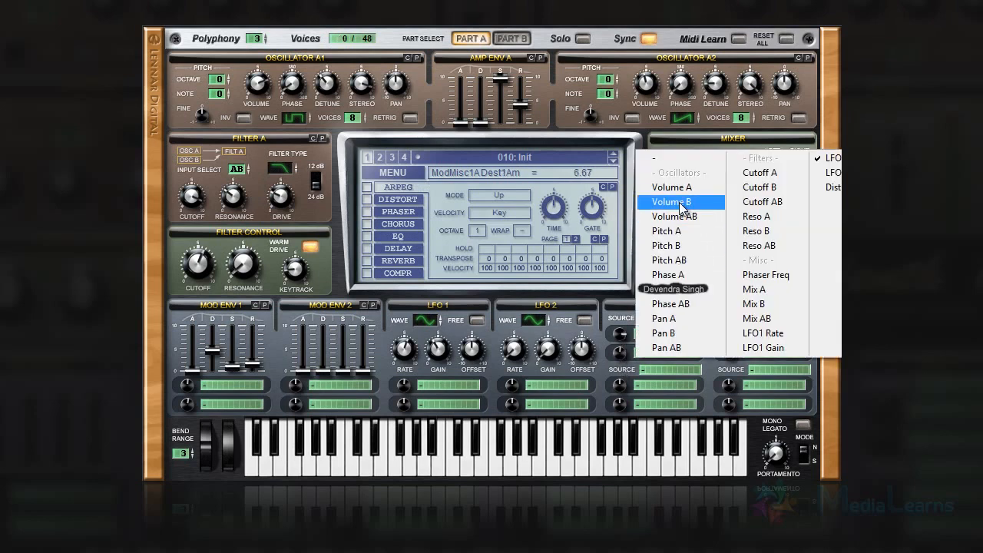
{"action": "left_click", "coordinate": [666, 158]}
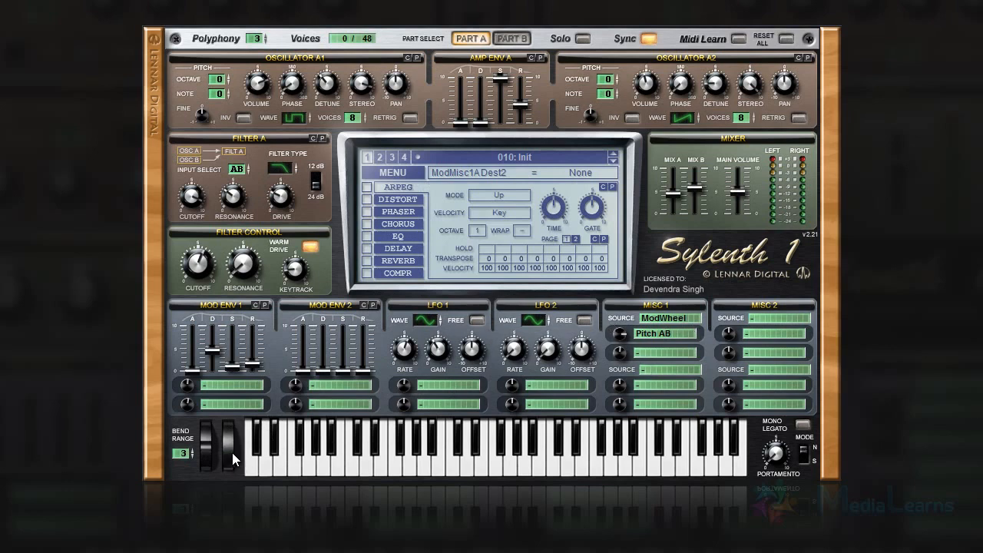
- Test the mod wheel up to 0.48 and reduce Misc 1's Pitch AB modulation amount to 1.24
{"action": "left_click_drag", "start_coordinate": [232, 452], "coordinate": [250, 462]}
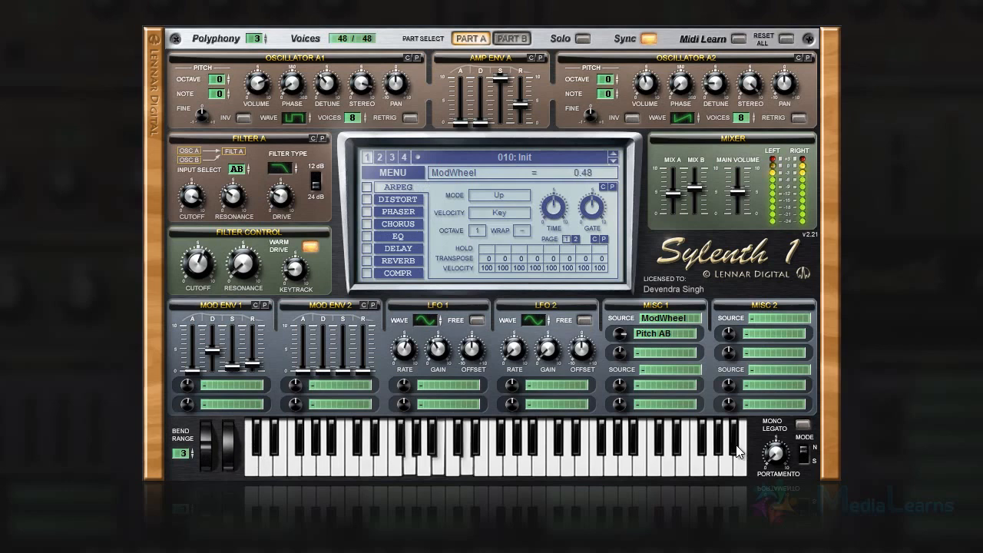
{"action": "left_click_drag", "start_coordinate": [620, 333], "coordinate": [620, 375]}
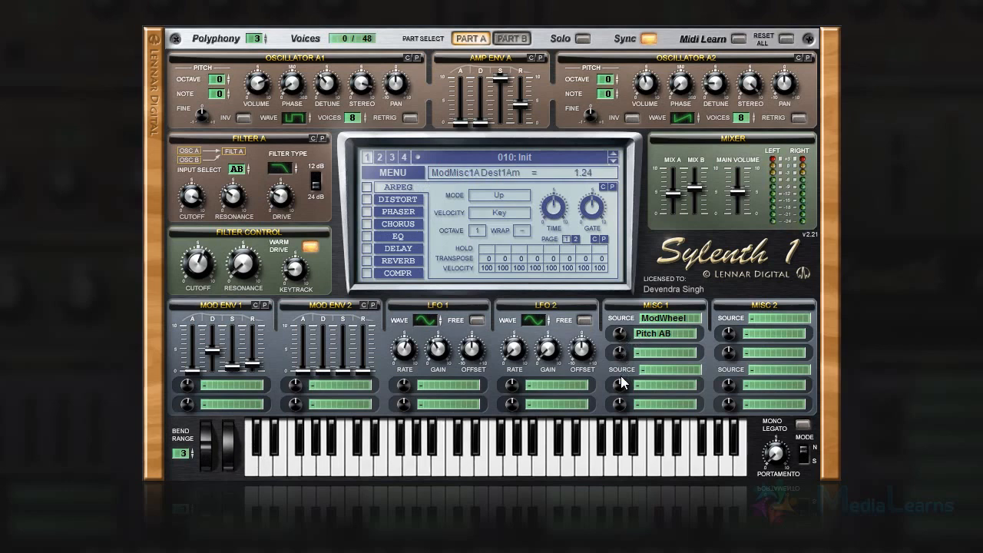
- Clear Misc 1's first destination and its source, and move the mod wheel to 0.86
{"action": "left_click", "coordinate": [648, 333]}
{"action": "left_click", "coordinate": [667, 143]}
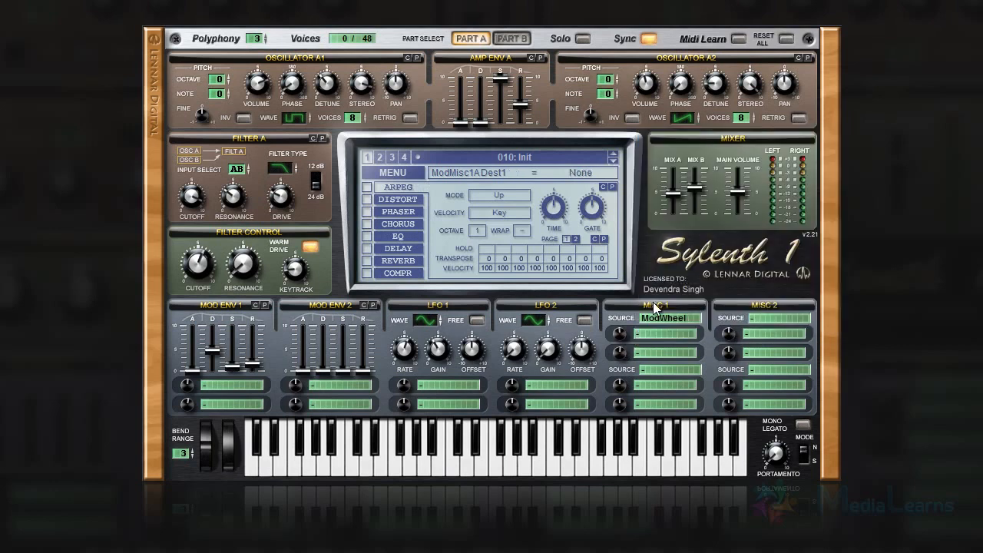
{"action": "left_click", "coordinate": [656, 314]}
{"action": "left_click", "coordinate": [669, 127]}
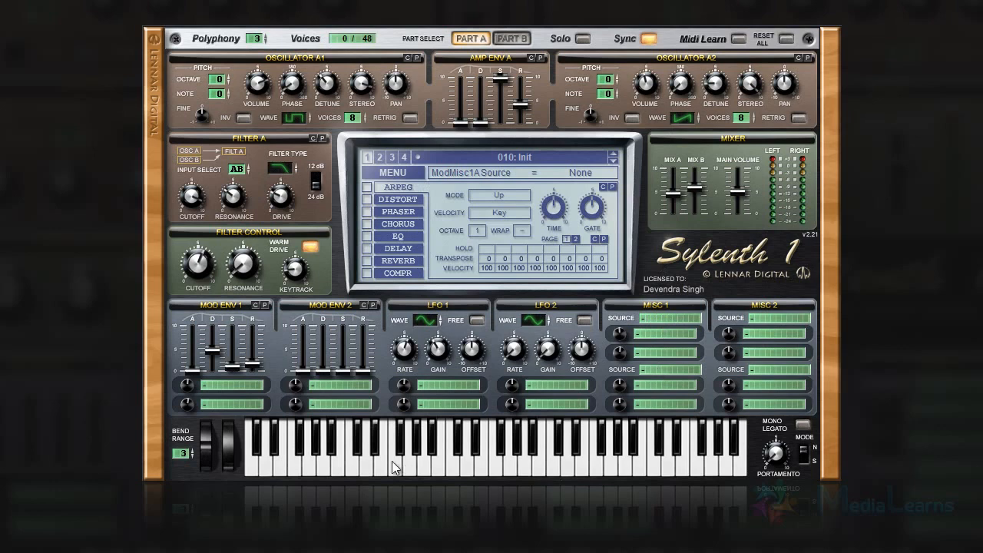
{"action": "left_click_drag", "start_coordinate": [233, 458], "coordinate": [218, 439]}
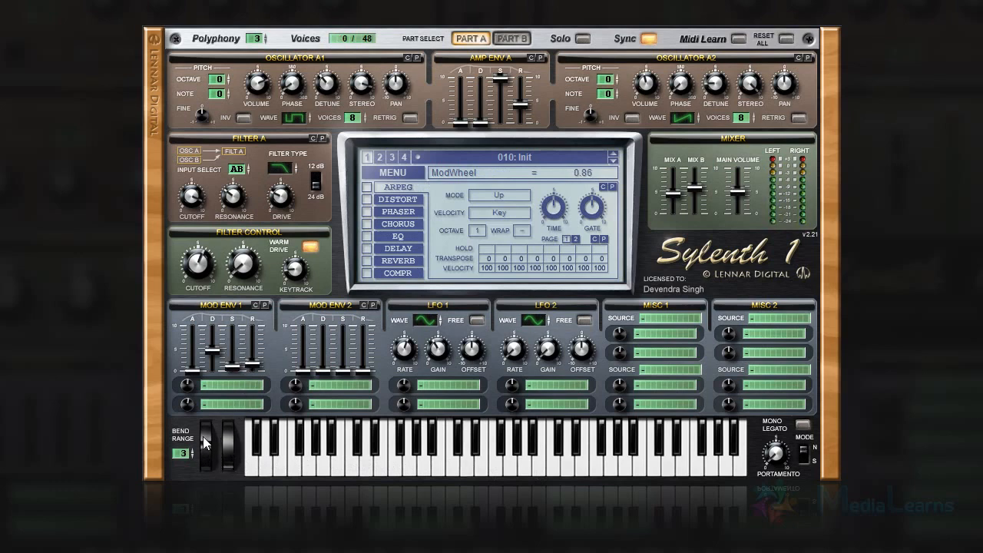
- Test the pitch bend wheel, including at a bend range of 7, and set the bend range to 4
{"action": "left_click", "coordinate": [206, 443]}
{"action": "mouse_move", "coordinate": [206, 443]}
{"action": "left_mouse_down"}
{"action": "mouse_move", "coordinate": [215, 442]}
{"action": "mouse_move", "coordinate": [205, 422]}
{"action": "mouse_move", "coordinate": [206, 456]}
{"action": "mouse_move", "coordinate": [221, 453]}
{"action": "left_mouse_up"}
{"action": "left_click_drag", "start_coordinate": [209, 438], "coordinate": [216, 369]}
{"action": "left_click_drag", "start_coordinate": [180, 453], "coordinate": [181, 411]}
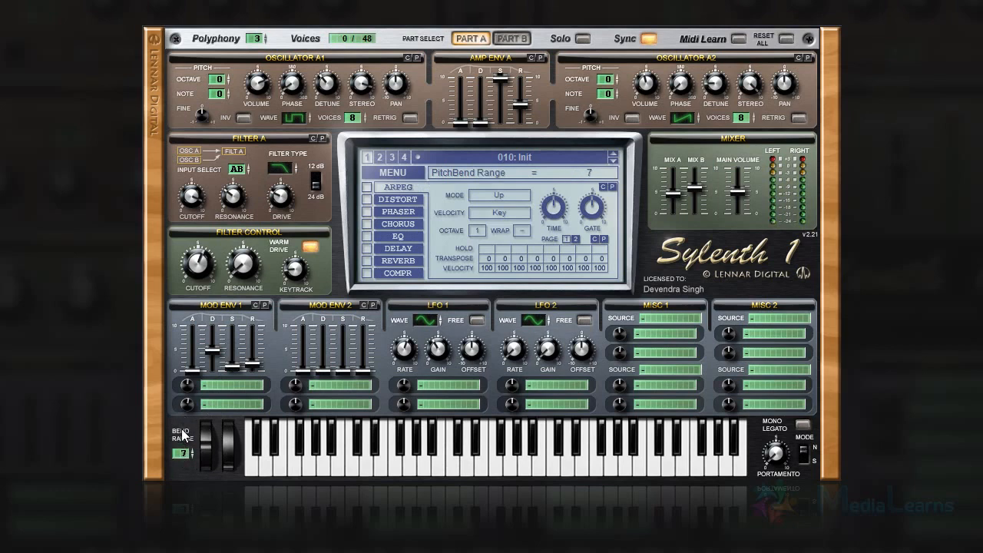
{"action": "left_click_drag", "start_coordinate": [204, 449], "coordinate": [205, 415]}
{"action": "left_click_drag", "start_coordinate": [177, 456], "coordinate": [182, 477]}
- Turn on Mono Legato and try the Slide portamento mode before switching back to Normal
{"action": "left_click_drag", "start_coordinate": [780, 455], "coordinate": [781, 453]}
{"action": "left_click", "coordinate": [801, 424]}
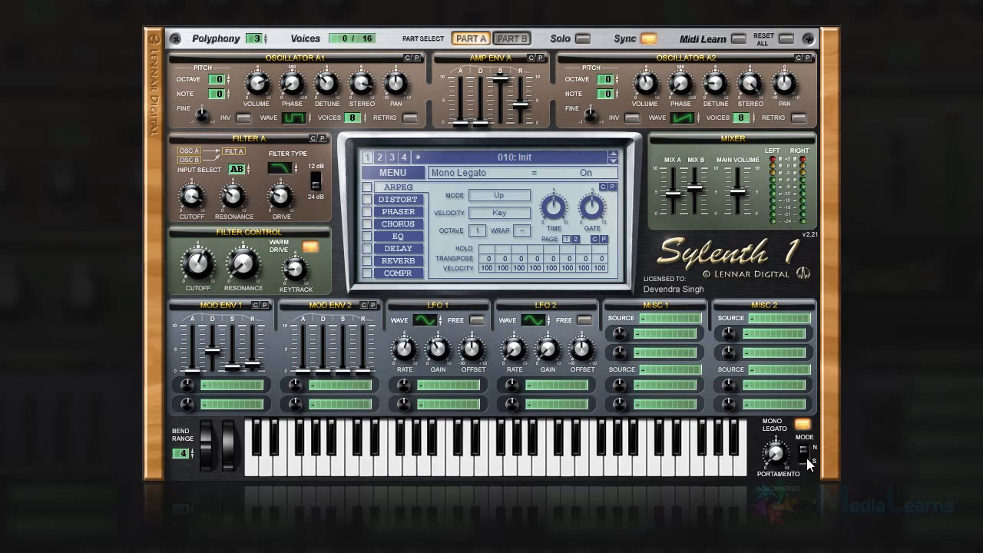
{"action": "left_click", "coordinate": [805, 456]}
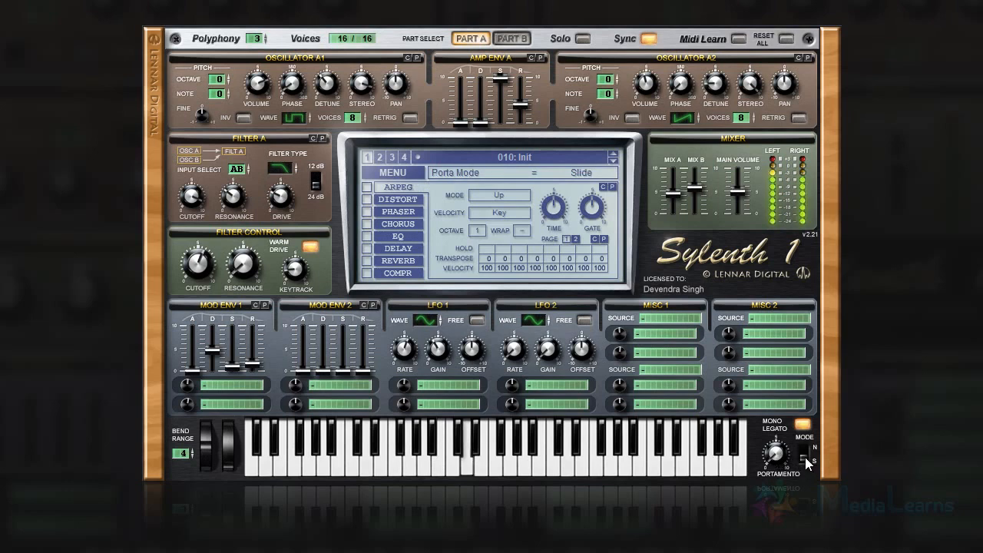
{"action": "left_click", "coordinate": [800, 454]}
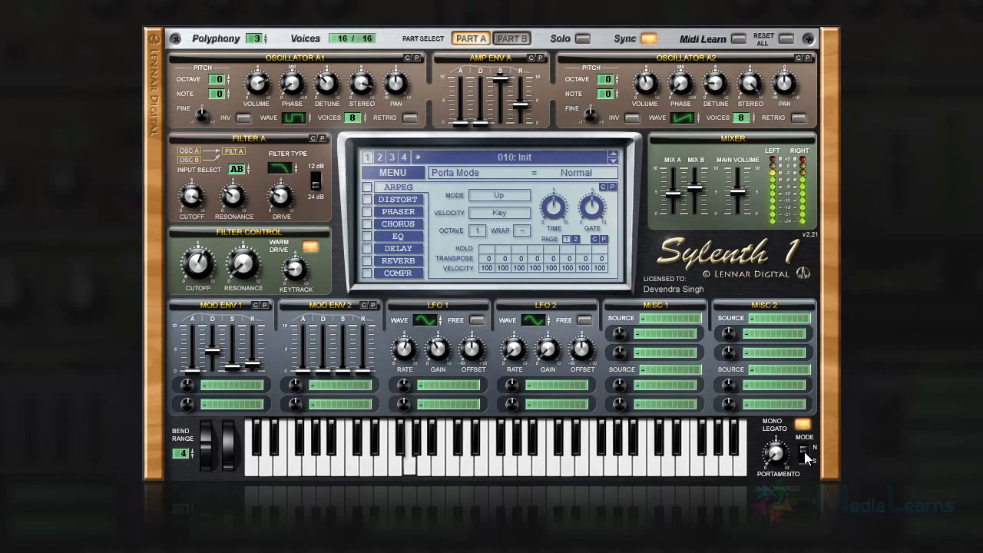
- Set the portamento time to 5.67 and compare the Slide mode with Normal, leaving Normal selected
{"action": "left_click_drag", "start_coordinate": [775, 453], "coordinate": [776, 438]}
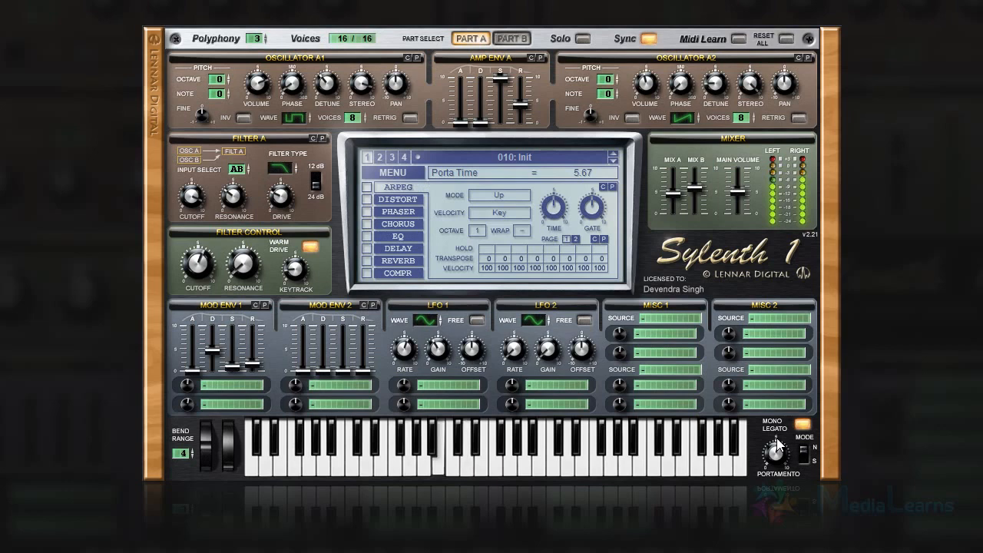
{"action": "left_click", "coordinate": [803, 457]}
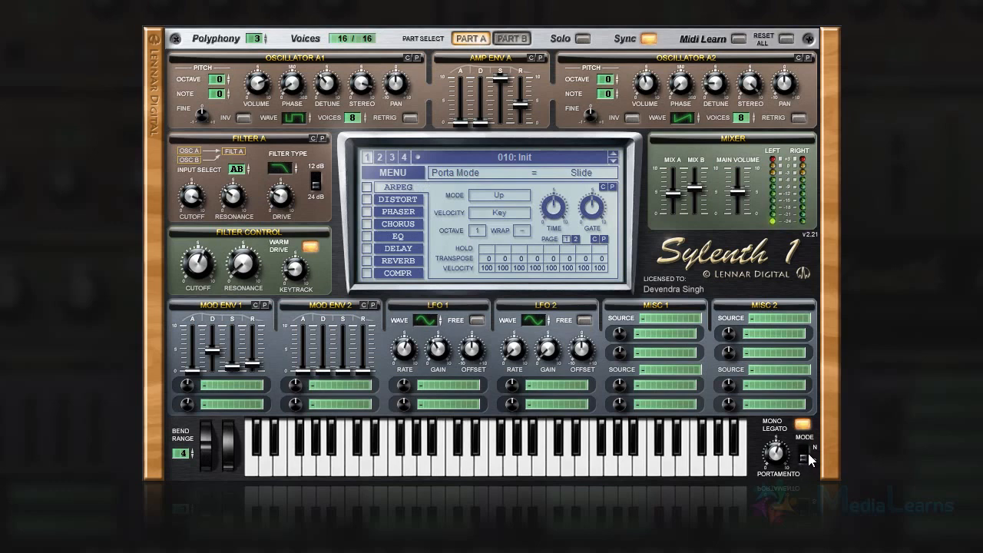
{"action": "left_click", "coordinate": [807, 458]}
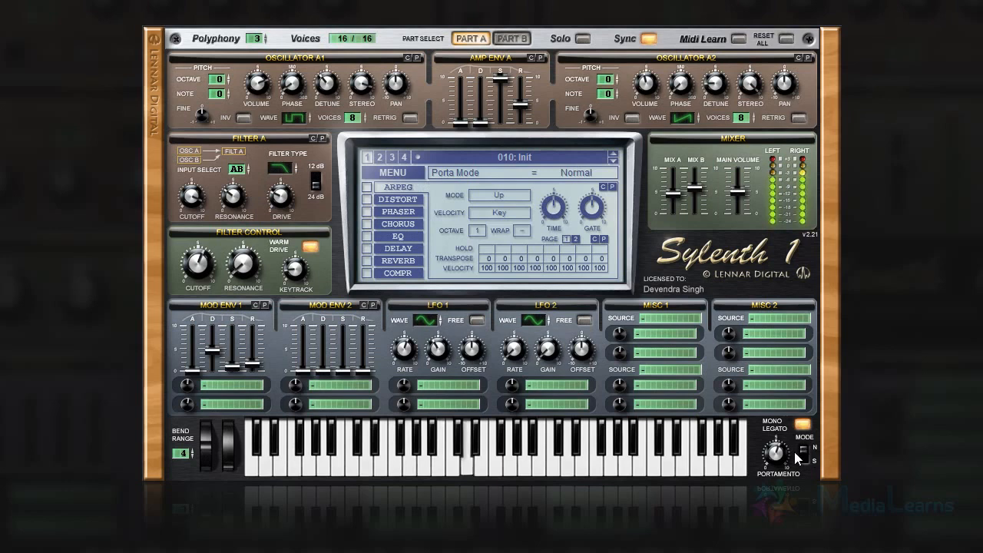
- Set the portamento time to 8.57 and compare the sound with Mono Legato off and on, leaving Mono Legato off
{"action": "mouse_move", "coordinate": [782, 453]}
{"action": "left_click_drag", "start_coordinate": [783, 449], "coordinate": [776, 398]}
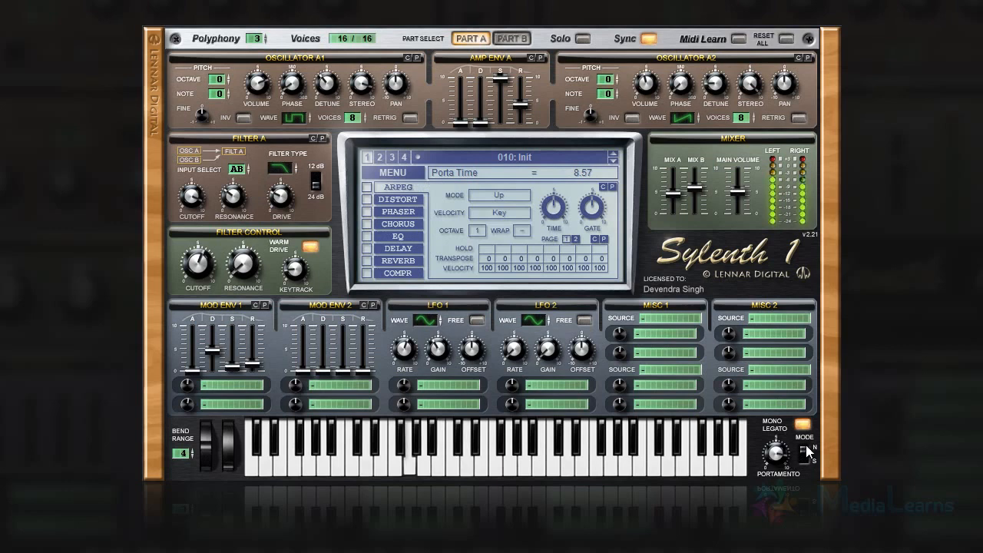
{"action": "left_click", "coordinate": [803, 424]}
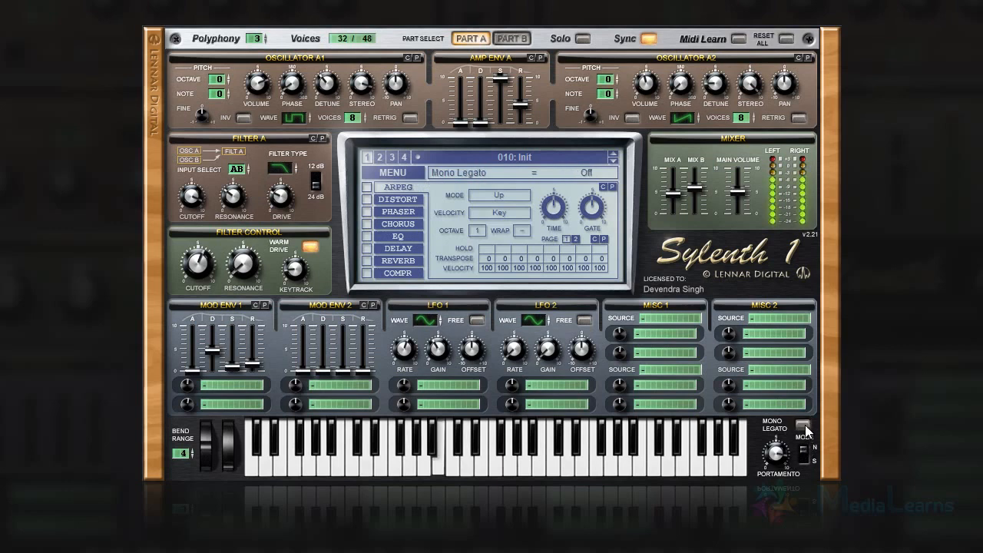
{"action": "left_click", "coordinate": [803, 424]}
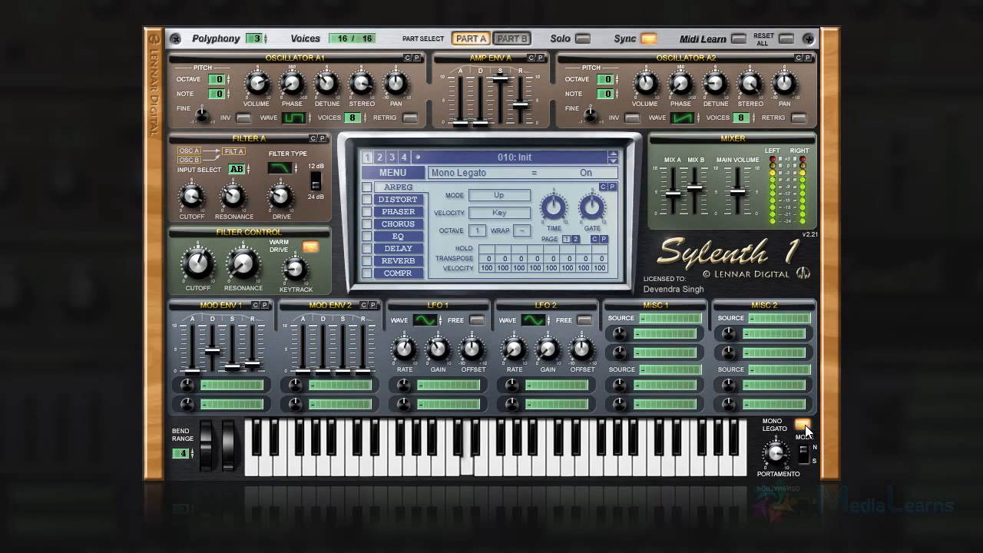
{"action": "left_click", "coordinate": [800, 423]}
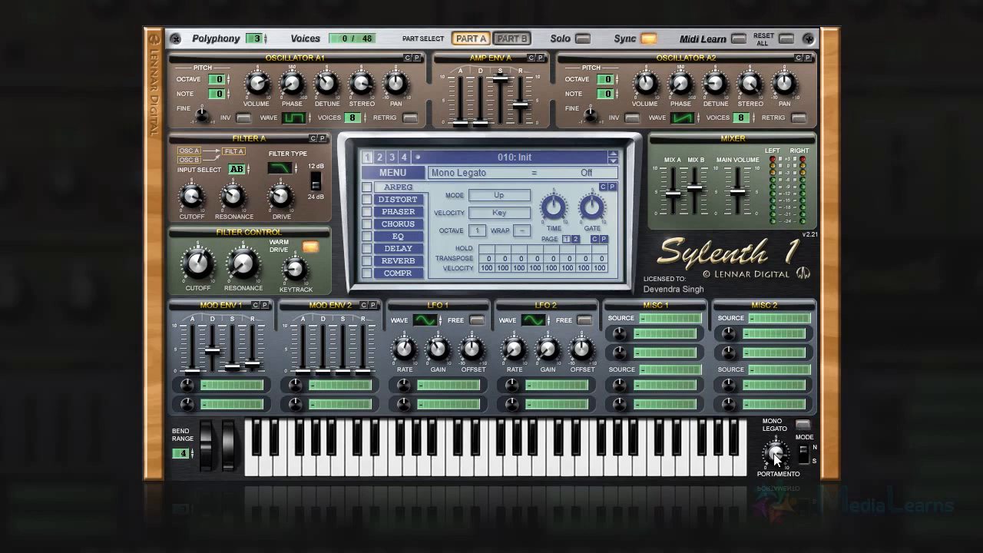
{"action": "left_click_drag", "start_coordinate": [776, 453], "coordinate": [775, 445]}
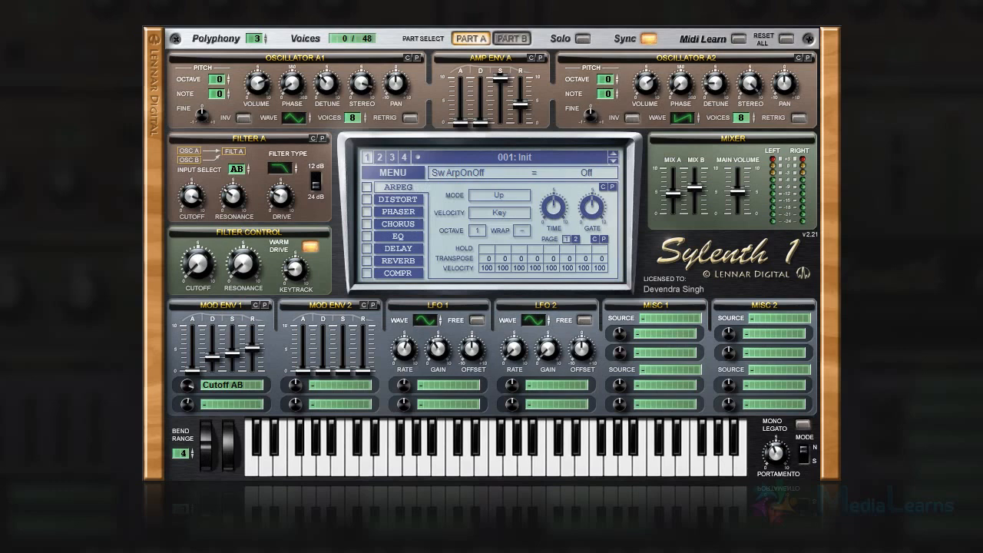
- Turn on the arpeggiator, test it with a few notes and set its mode to Up/Down
{"action": "left_click", "coordinate": [367, 189]}
{"action": "left_click", "coordinate": [467, 453]}
{"action": "left_click", "coordinate": [415, 457]}
{"action": "left_click", "coordinate": [498, 197]}
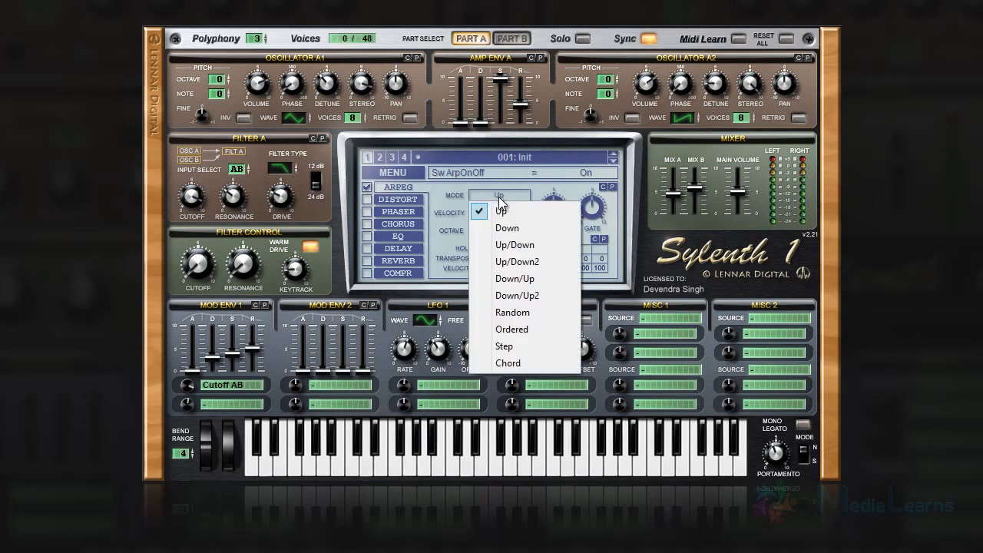
{"action": "left_click", "coordinate": [519, 244]}
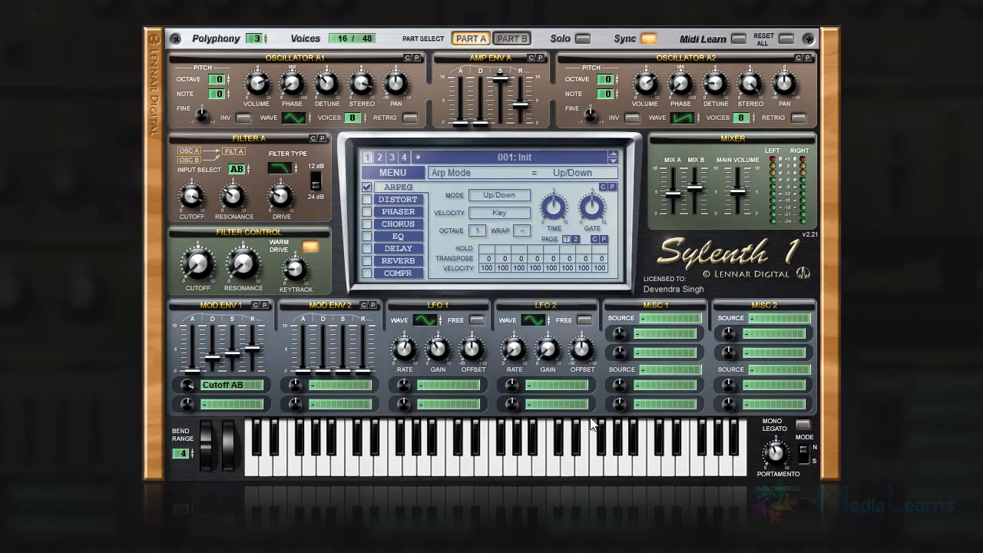
{"action": "left_click", "coordinate": [592, 420]}
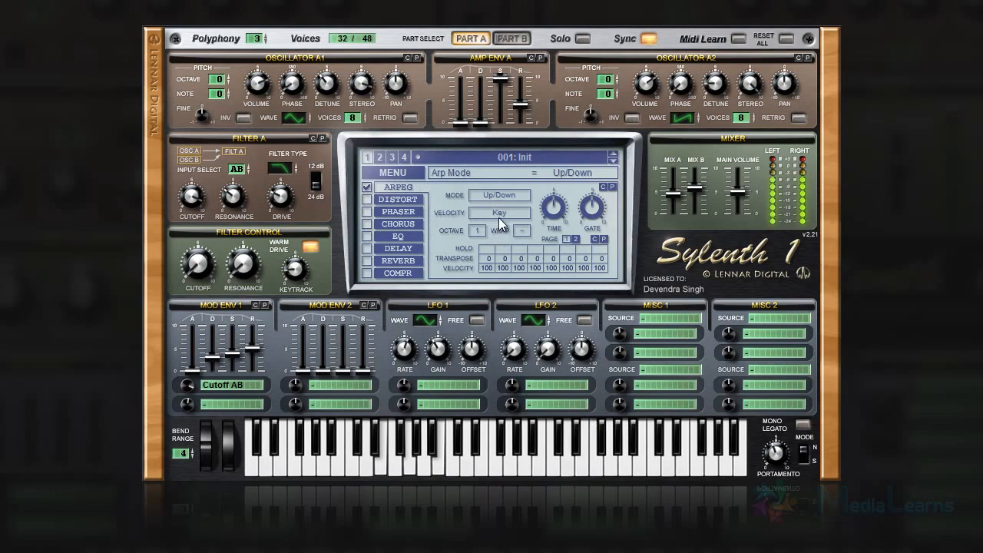
- Try an arpeggiator time of 1/16 and a different gate, reset both controls and switch the arpeggiator off
{"action": "left_click", "coordinate": [555, 203]}
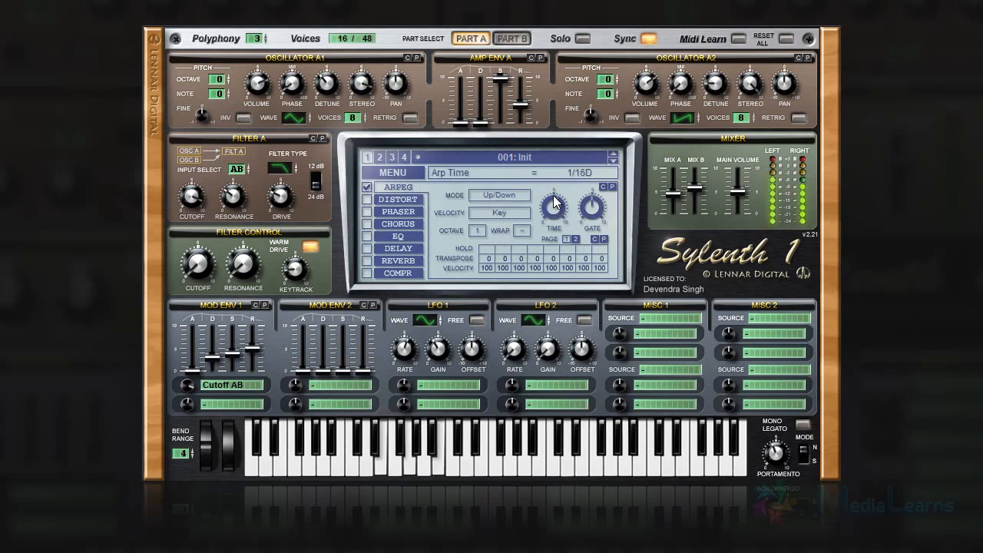
{"action": "left_click_drag", "start_coordinate": [555, 203], "coordinate": [559, 200]}
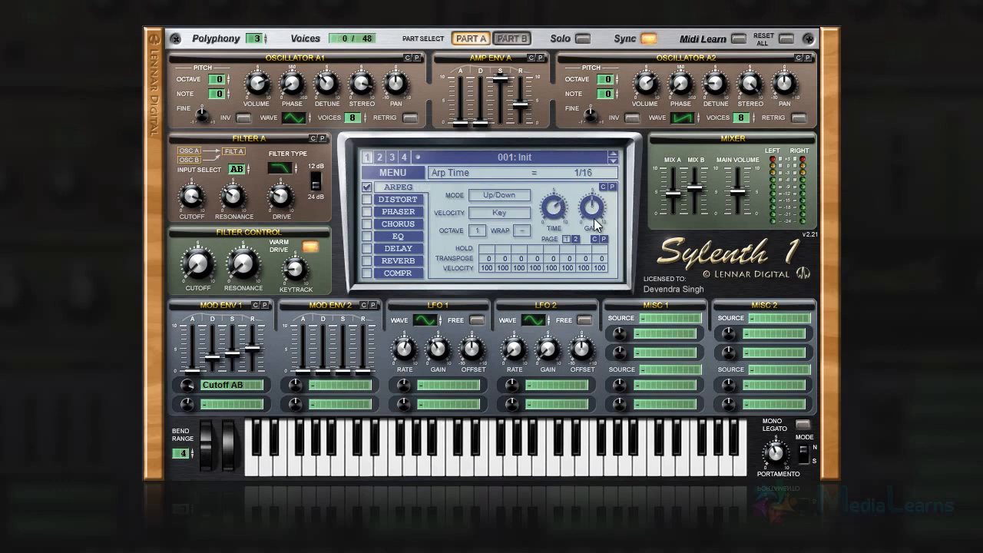
{"action": "mouse_move", "coordinate": [591, 206]}
{"action": "left_mouse_down"}
{"action": "mouse_move", "coordinate": [604, 302]}
{"action": "mouse_move", "coordinate": [569, 120]}
{"action": "mouse_move", "coordinate": [594, 217]}
{"action": "mouse_move", "coordinate": [592, 207]}
{"action": "left_mouse_up"}
{"action": "left_click", "coordinate": [591, 205], "text": "ctrl"}
{"action": "left_click", "coordinate": [558, 208], "text": "ctrl"}
{"action": "left_click", "coordinate": [367, 188]}
- Turn on the distortion effect with the OverDrive type and test its amount, with dry/wet at 100%
{"action": "left_click", "coordinate": [367, 199]}
{"action": "left_click", "coordinate": [395, 201]}
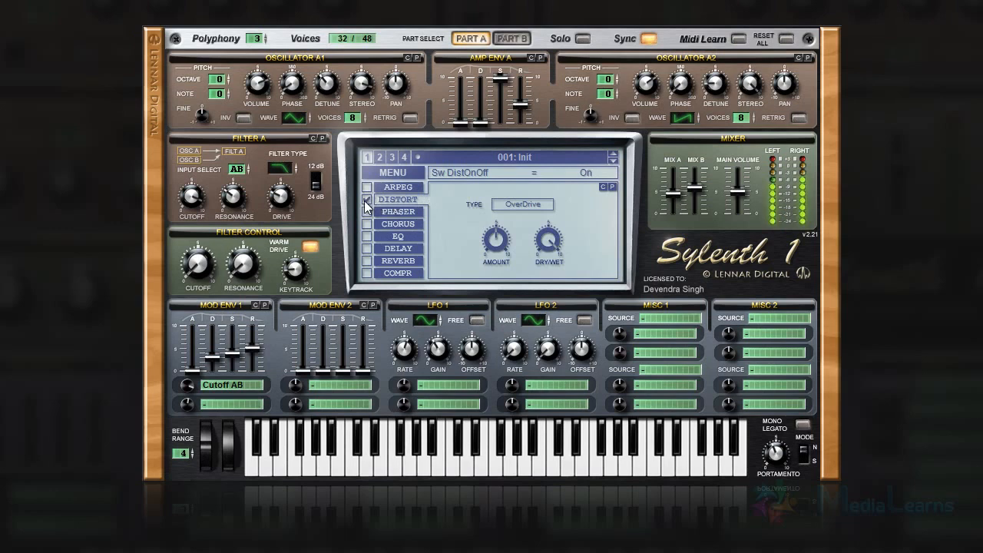
{"action": "left_click", "coordinate": [522, 205]}
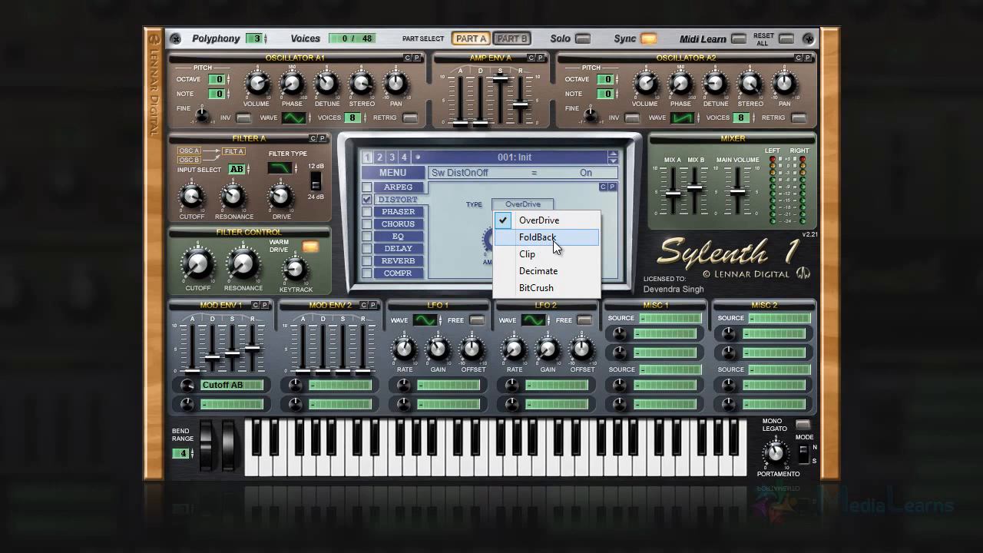
{"action": "left_click", "coordinate": [546, 225]}
{"action": "left_click_drag", "start_coordinate": [494, 239], "coordinate": [539, 36]}
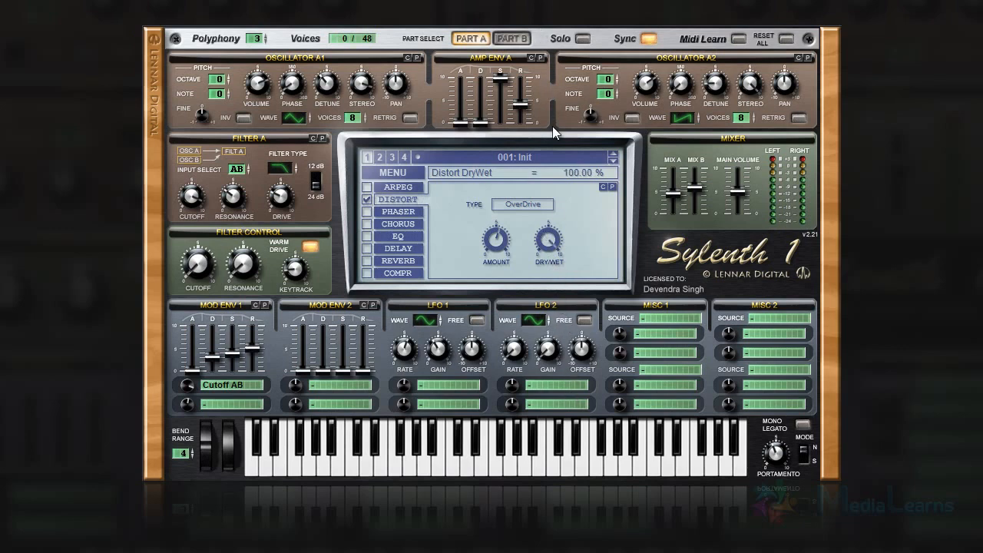
- Change the distortion type to Decimate and lower its dry/wet mix to 45.71%
{"action": "left_click", "coordinate": [512, 206]}
{"action": "left_click", "coordinate": [512, 257]}
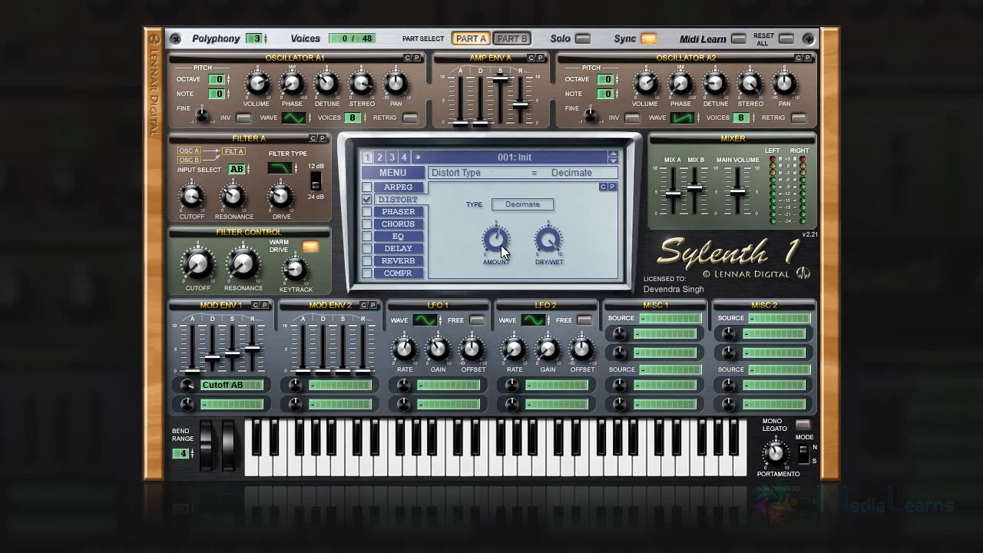
{"action": "left_click_drag", "start_coordinate": [546, 247], "coordinate": [555, 346]}
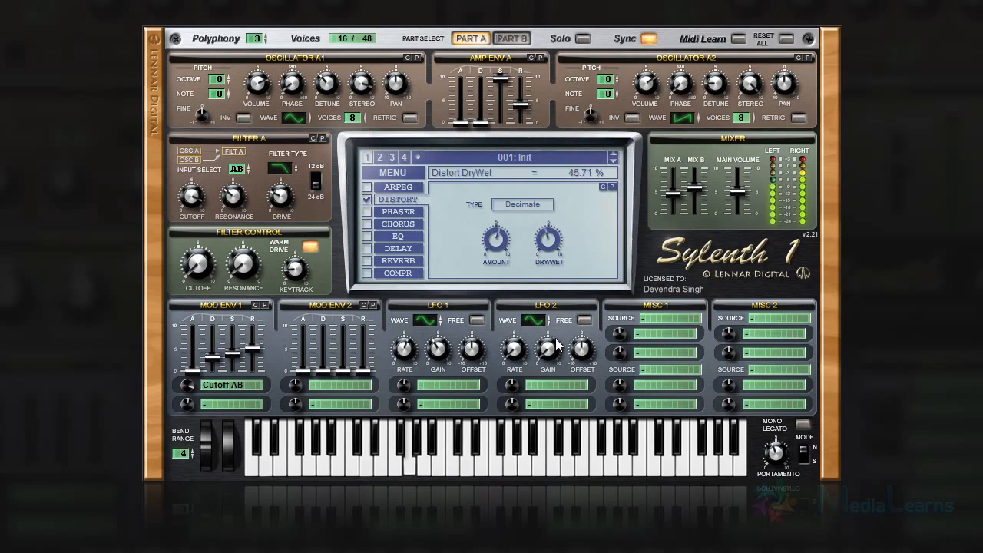
- Set the distortion type to BitCrush with an amount of 6.67, adjust its dry/wet mix and switch the distortion off
{"action": "left_click", "coordinate": [527, 206]}
{"action": "left_click", "coordinate": [528, 286]}
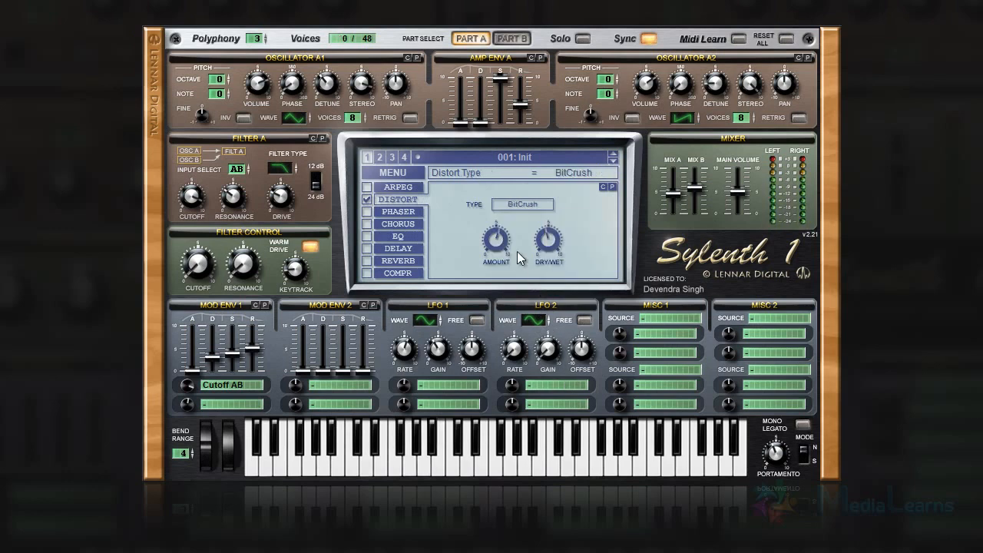
{"action": "left_click_drag", "start_coordinate": [501, 244], "coordinate": [497, 218]}
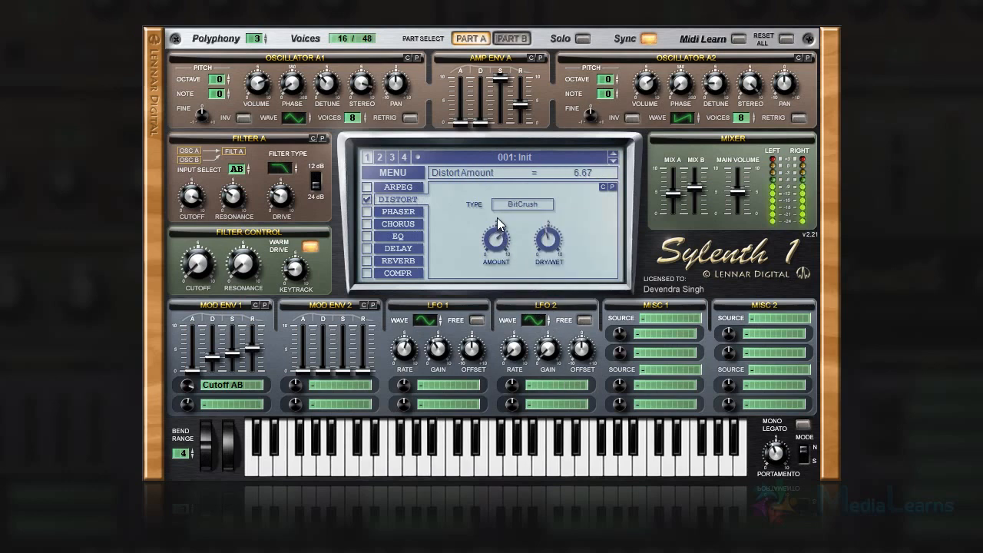
{"action": "left_click_drag", "start_coordinate": [547, 247], "coordinate": [544, 204]}
{"action": "left_click", "coordinate": [367, 199]}
- Turn on the phaser and set its spread to 7.81 and its center frequency to 6.57
{"action": "left_click", "coordinate": [366, 211]}
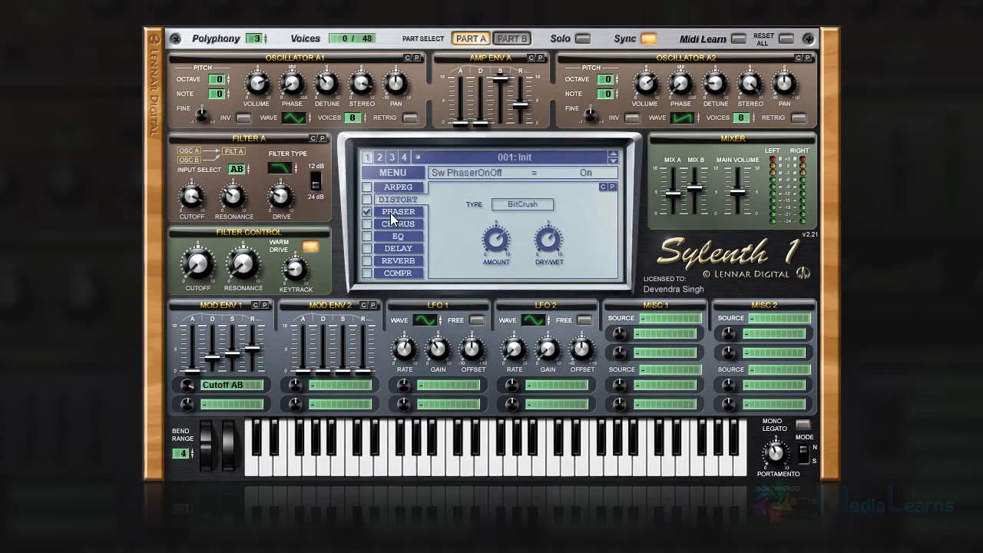
{"action": "left_click", "coordinate": [397, 213]}
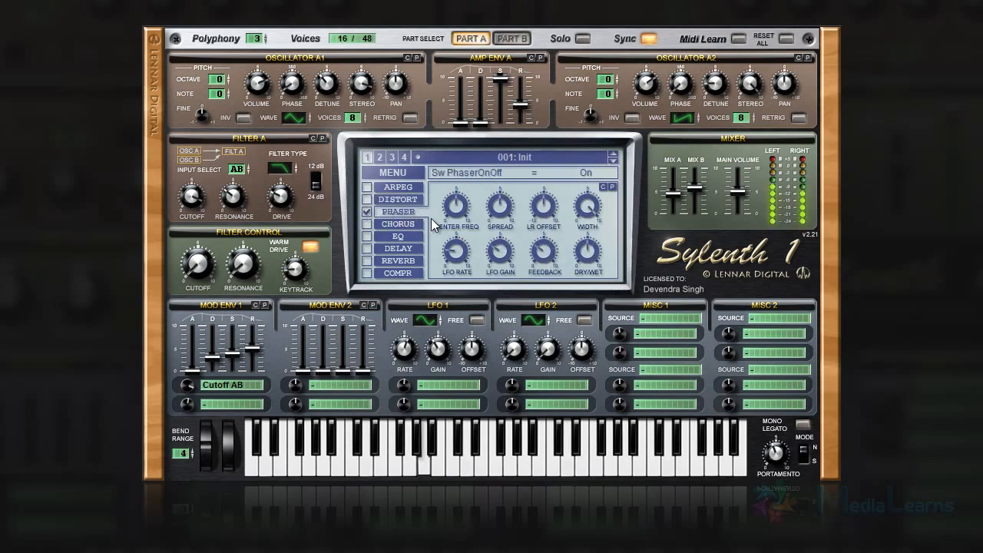
{"action": "left_click_drag", "start_coordinate": [456, 207], "coordinate": [509, 172]}
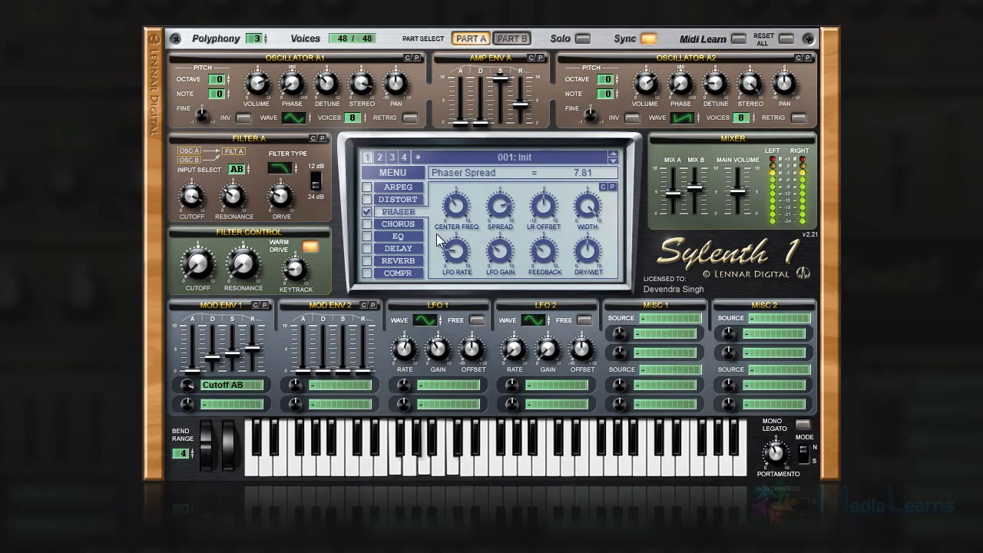
{"action": "left_click_drag", "start_coordinate": [459, 209], "coordinate": [440, 137]}
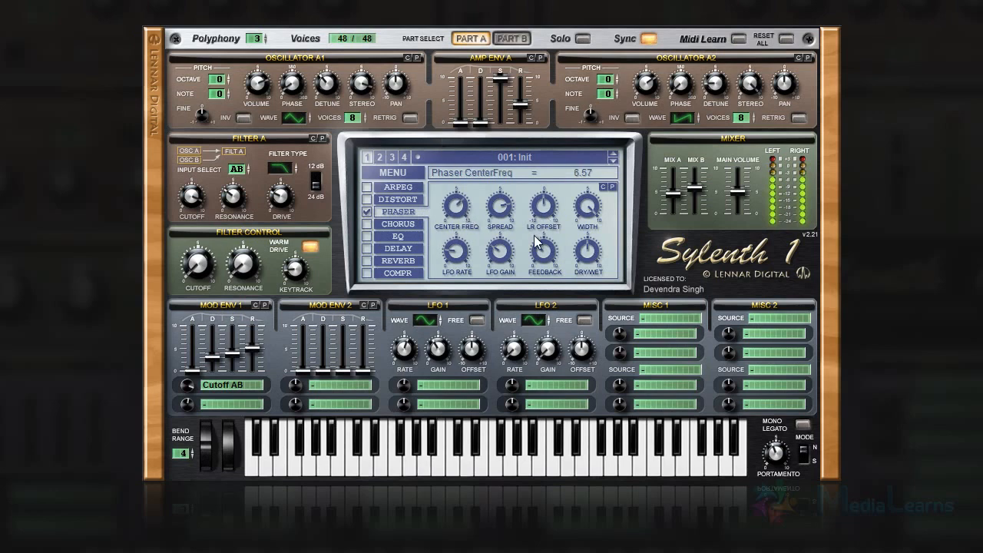
- Lower the phaser's spread and width, set LR offset to -5.05 and dry/wet to 24.29%, and switch the phaser off
{"action": "left_click_drag", "start_coordinate": [502, 208], "coordinate": [529, 304]}
{"action": "left_click_drag", "start_coordinate": [544, 205], "coordinate": [563, 247]}
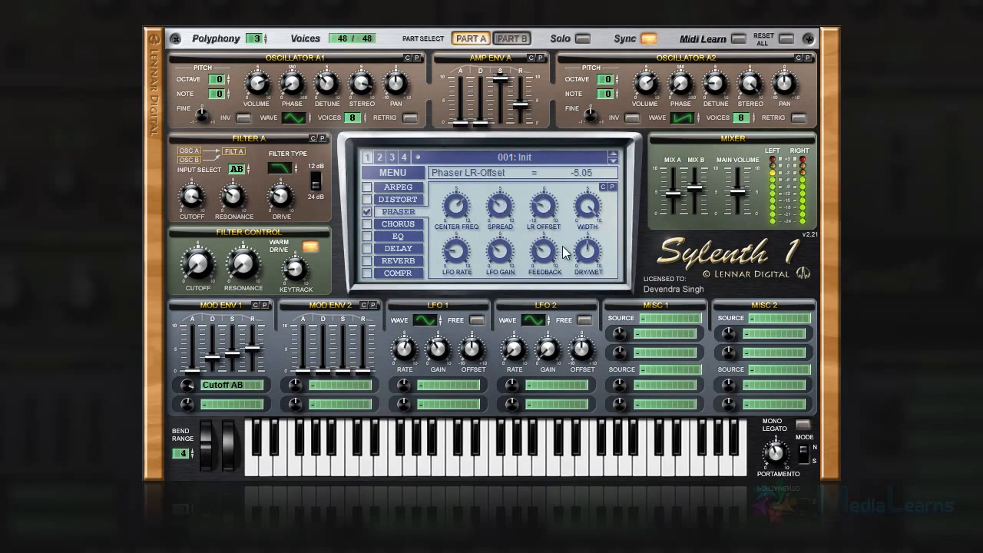
{"action": "left_click_drag", "start_coordinate": [588, 208], "coordinate": [585, 261]}
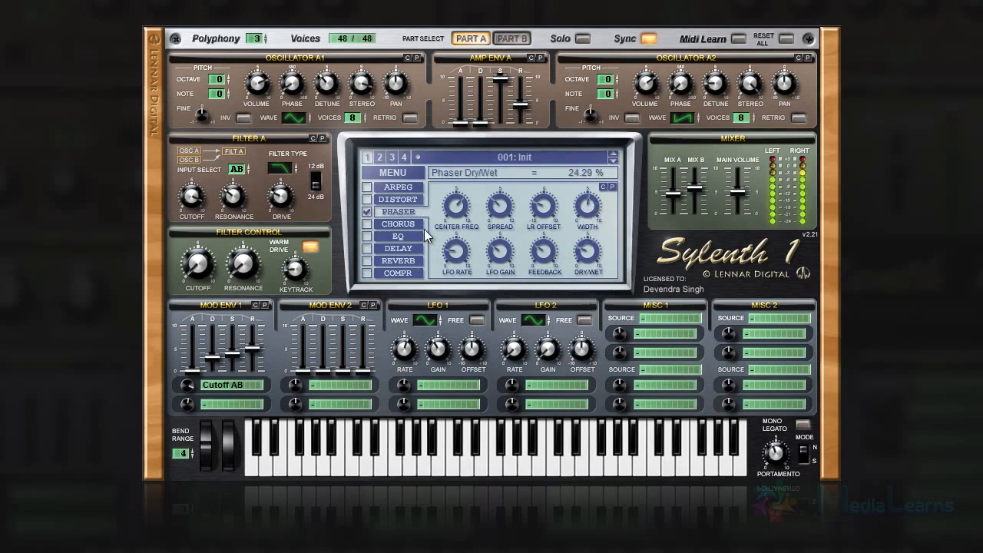
{"action": "left_click", "coordinate": [368, 212]}
- Try the chorus with a 23.47 ms delay, 3.23 Hz rate, adjusted depth and 62.86% dry/wet, and switch it off
{"action": "left_click", "coordinate": [384, 223]}
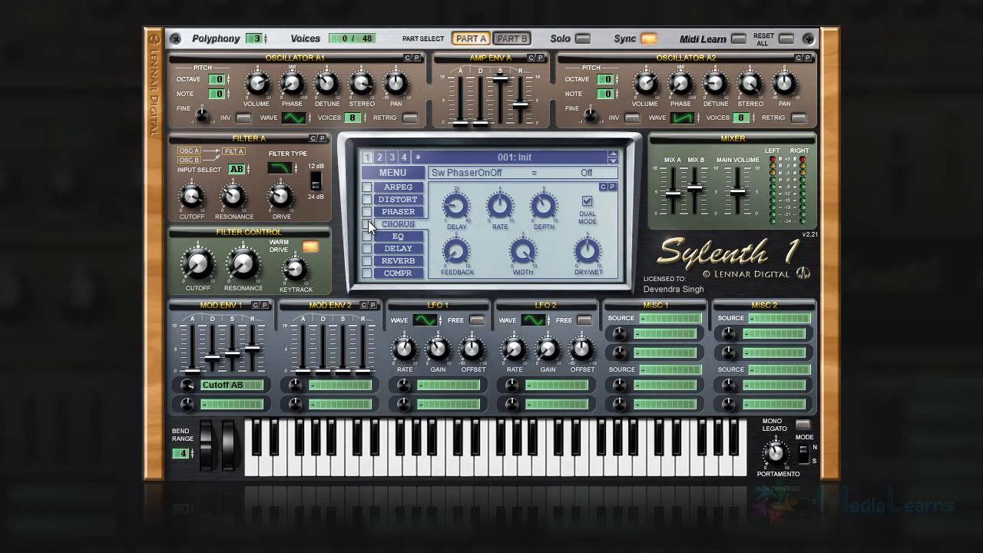
{"action": "left_click", "coordinate": [368, 225]}
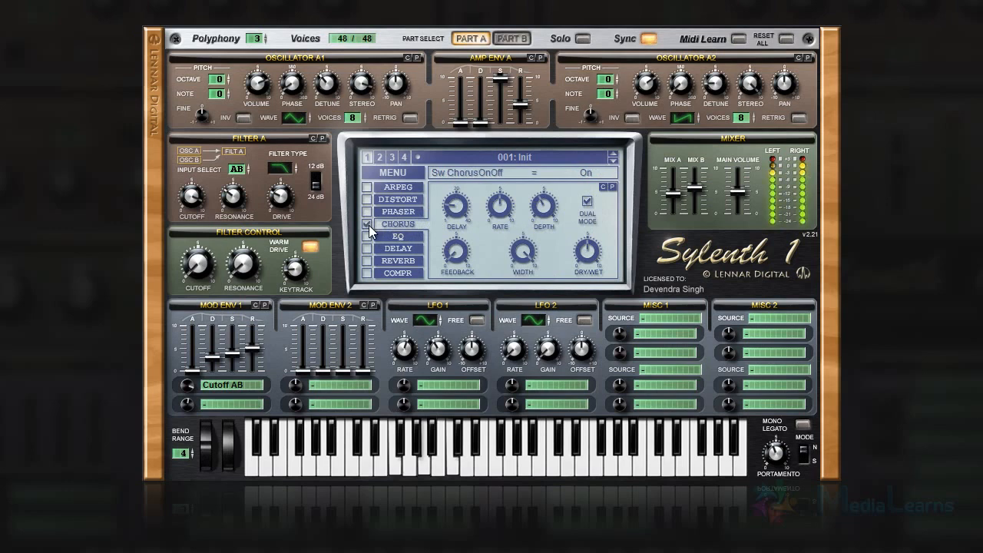
{"action": "left_click_drag", "start_coordinate": [460, 210], "coordinate": [477, 229]}
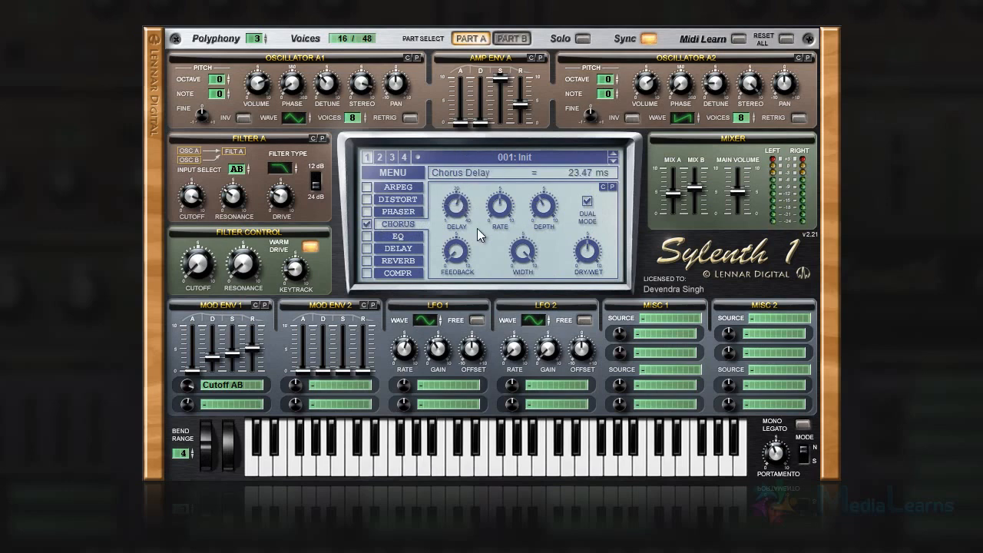
{"action": "left_click", "coordinate": [503, 209]}
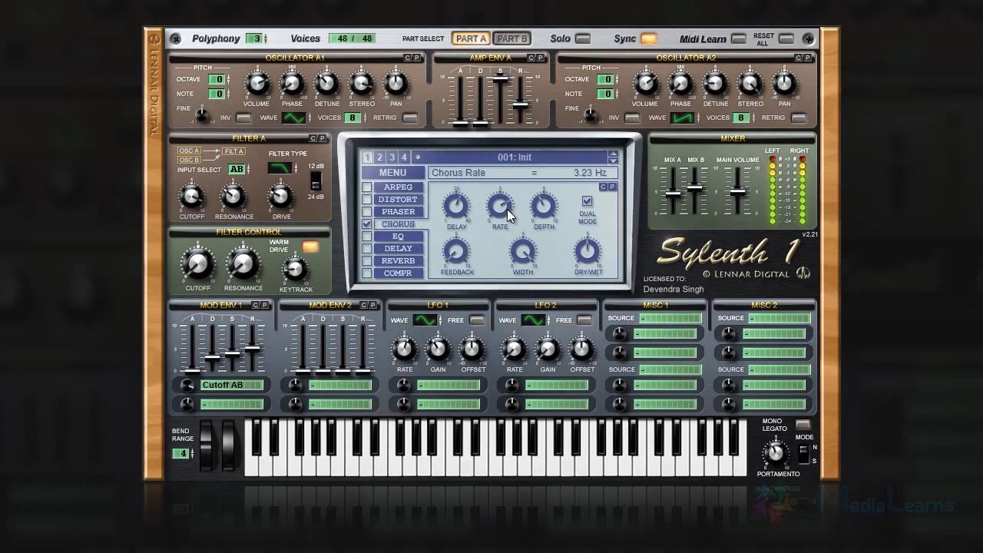
{"action": "mouse_move", "coordinate": [543, 204]}
{"action": "left_mouse_down"}
{"action": "mouse_move", "coordinate": [539, 187]}
{"action": "mouse_move", "coordinate": [539, 206]}
{"action": "left_mouse_up"}
{"action": "left_click_drag", "start_coordinate": [585, 246], "coordinate": [585, 236]}
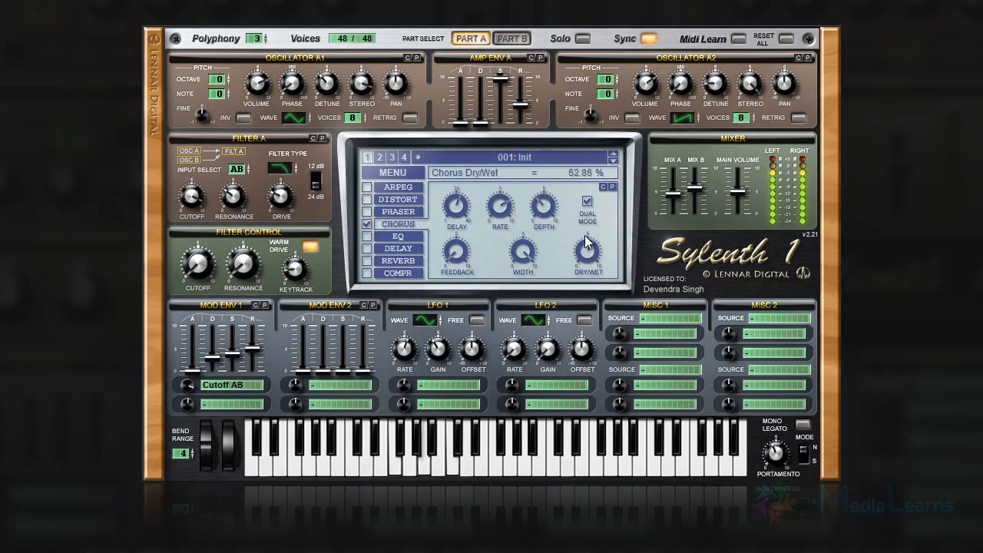
{"action": "left_click", "coordinate": [515, 258]}
{"action": "left_click", "coordinate": [367, 225]}
- Open the EQ settings and compare the available EQ modes, leaving the mode at 2-POLE
{"action": "left_click", "coordinate": [380, 240]}
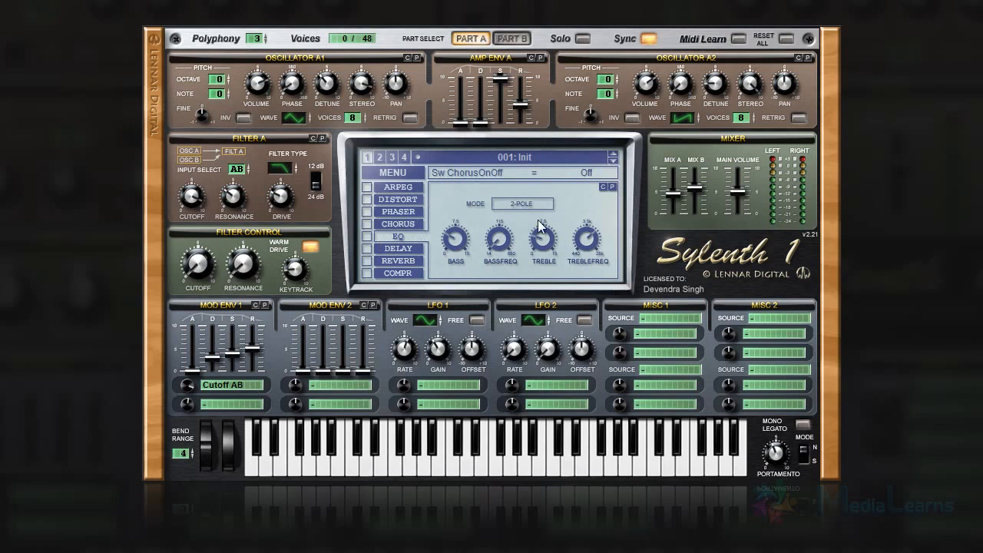
{"action": "left_click", "coordinate": [509, 203]}
{"action": "left_click", "coordinate": [520, 203]}
{"action": "left_click", "coordinate": [526, 203]}
{"action": "left_click", "coordinate": [526, 202]}
- Adjust the EQ's bass and treble gains and set the bass frequency to 49.81 Hz and treble frequency to 10670.65 Hz
{"action": "left_click_drag", "start_coordinate": [451, 247], "coordinate": [523, 213]}
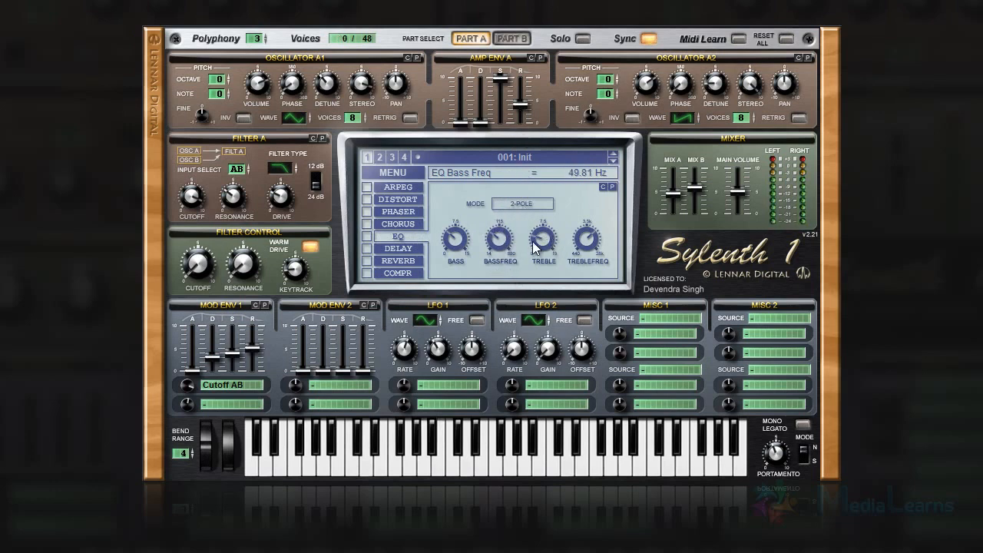
{"action": "left_click_drag", "start_coordinate": [544, 244], "coordinate": [537, 163]}
{"action": "mouse_move", "coordinate": [579, 253]}
{"action": "left_mouse_down"}
{"action": "mouse_move", "coordinate": [595, 219]}
{"action": "mouse_move", "coordinate": [598, 251]}
{"action": "left_mouse_up"}
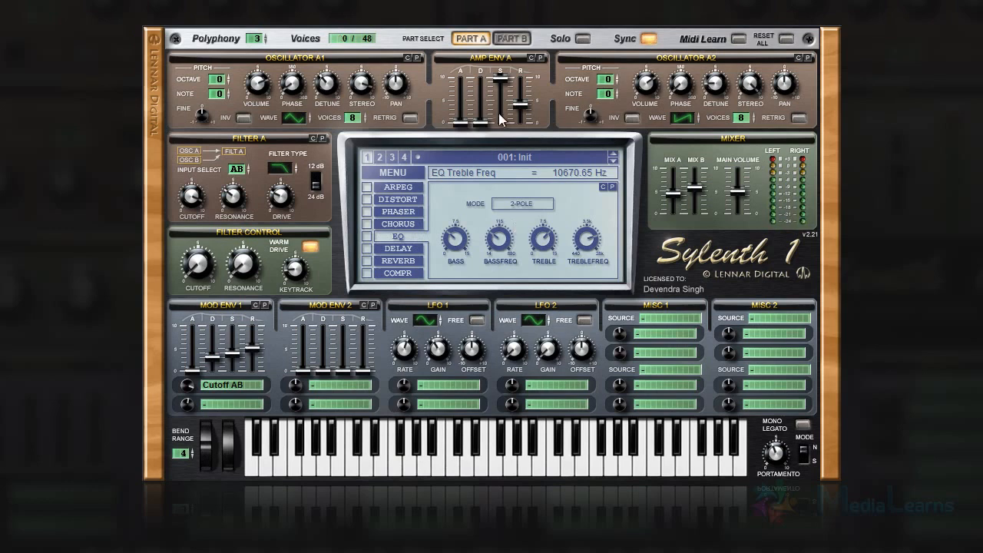
- Turn on the delay with Ping Pong enabled to go over its controls, and switch the delay off
{"action": "left_click", "coordinate": [399, 249]}
{"action": "left_click", "coordinate": [366, 248]}
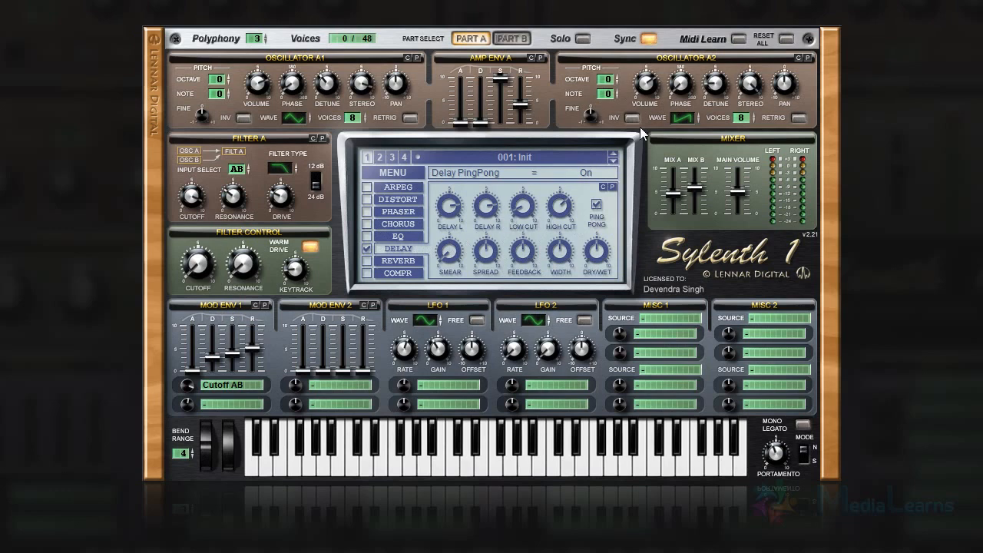
{"action": "left_click", "coordinate": [368, 250]}
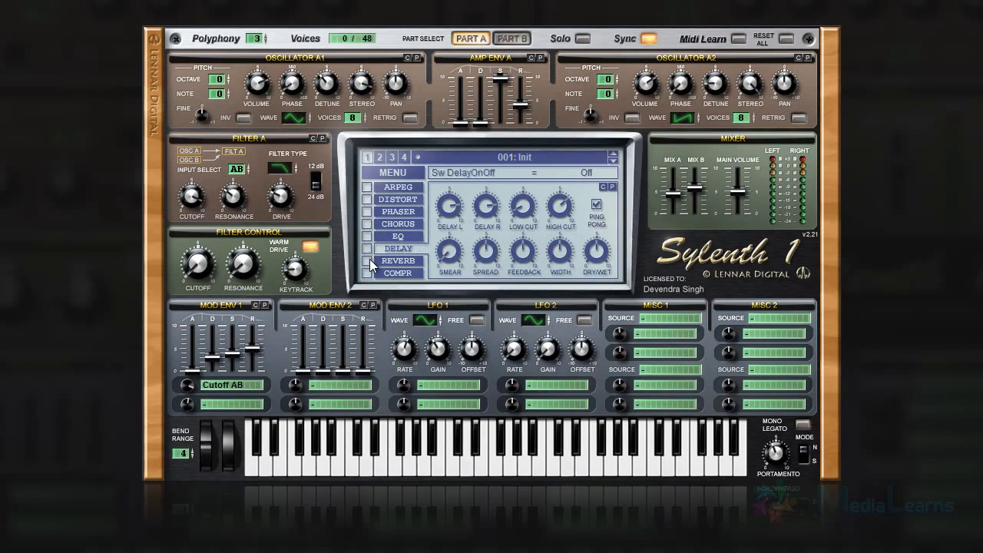
- Turn on the reverb, try it with a dry/wet mix of 62.38% and switch it off
{"action": "left_click", "coordinate": [368, 261]}
{"action": "left_click", "coordinate": [401, 261]}
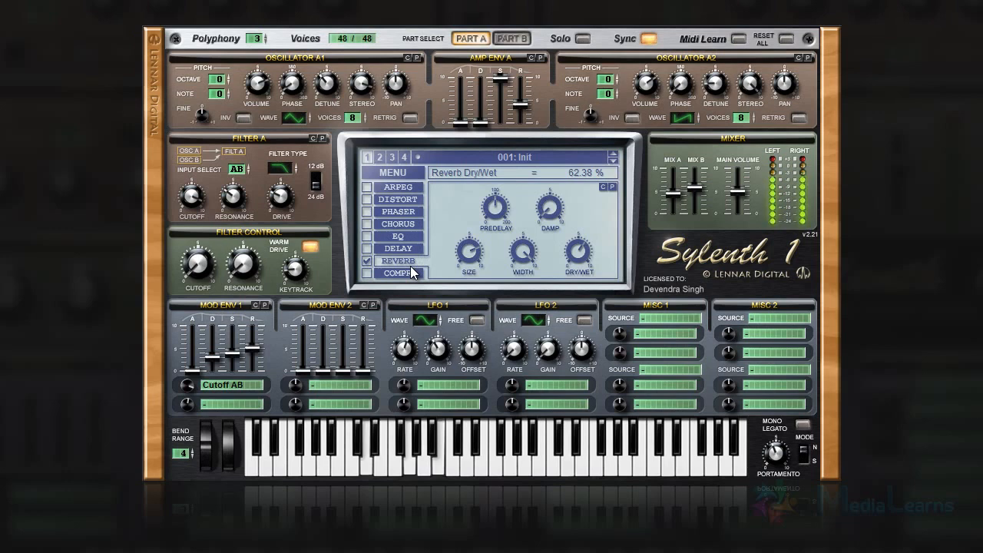
{"action": "left_click", "coordinate": [367, 261]}
- Open the compressor settings, turn on the compressor and reverb, and try the compressor with a ratio of 3.09:1
{"action": "left_click", "coordinate": [396, 273]}
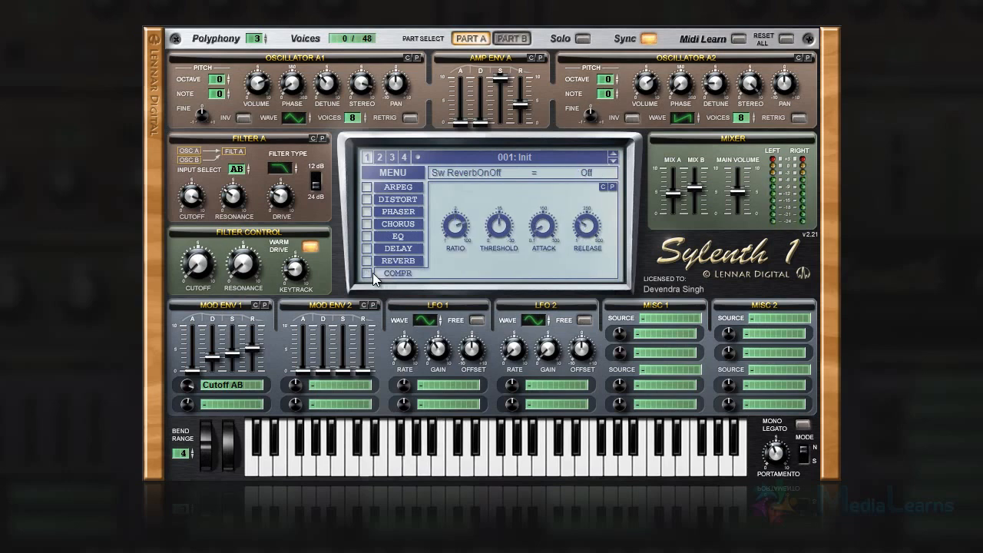
{"action": "left_click", "coordinate": [499, 230]}
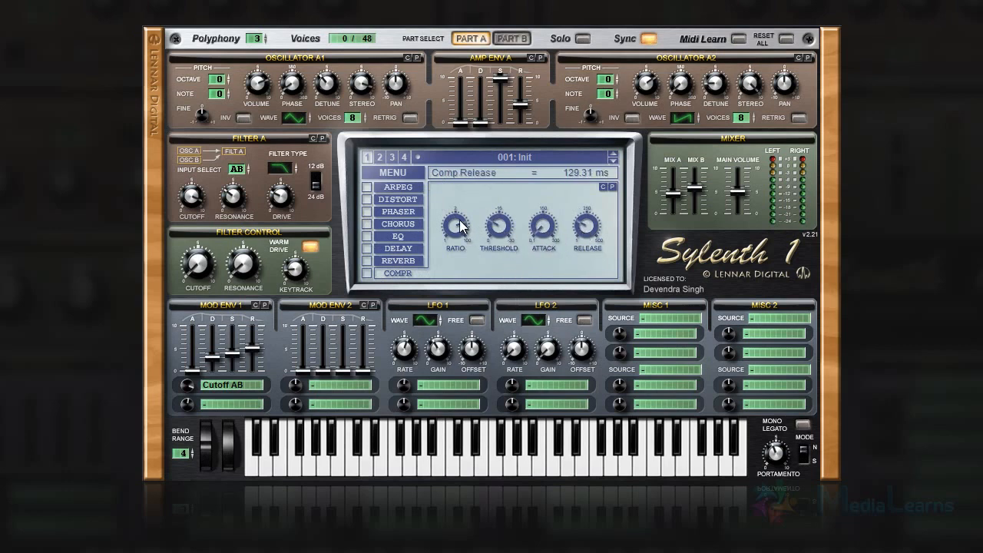
{"action": "left_click", "coordinate": [368, 273]}
{"action": "left_click", "coordinate": [367, 261]}
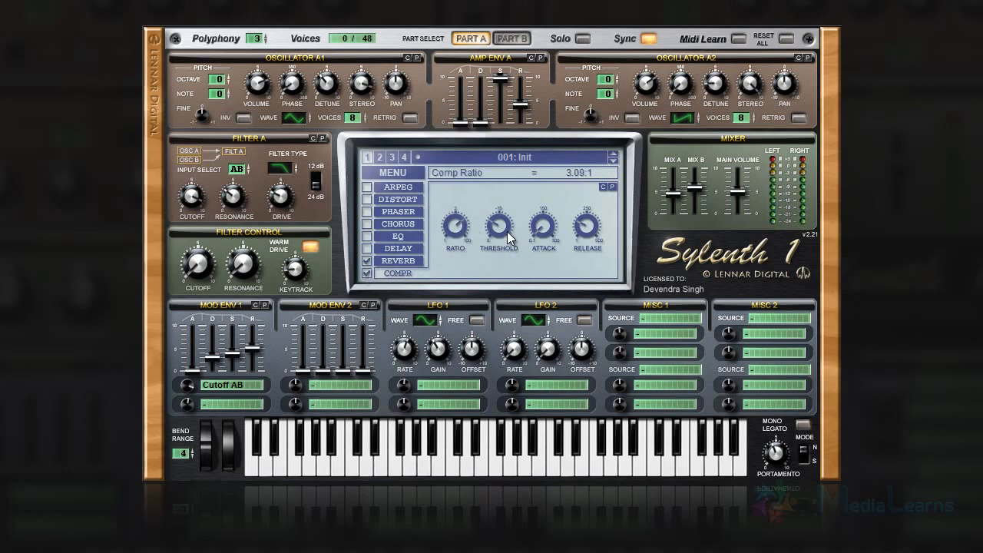
{"action": "left_click_drag", "start_coordinate": [502, 208], "coordinate": [502, 211]}
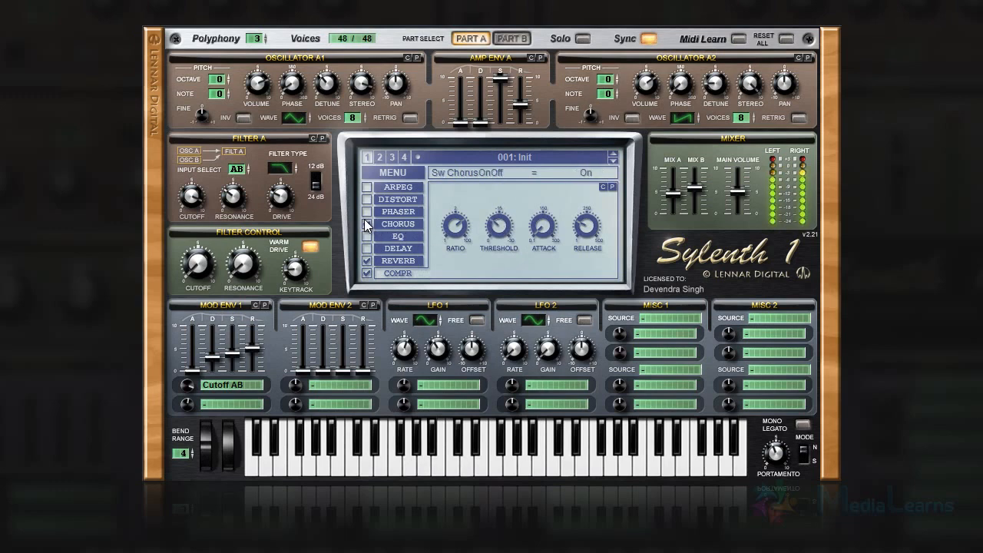
- Turn on the EQ and adjust its bass frequency to 128.88 Hz and treble gain to 5.93 dB
{"action": "left_click", "coordinate": [367, 236]}
{"action": "left_click", "coordinate": [400, 238]}
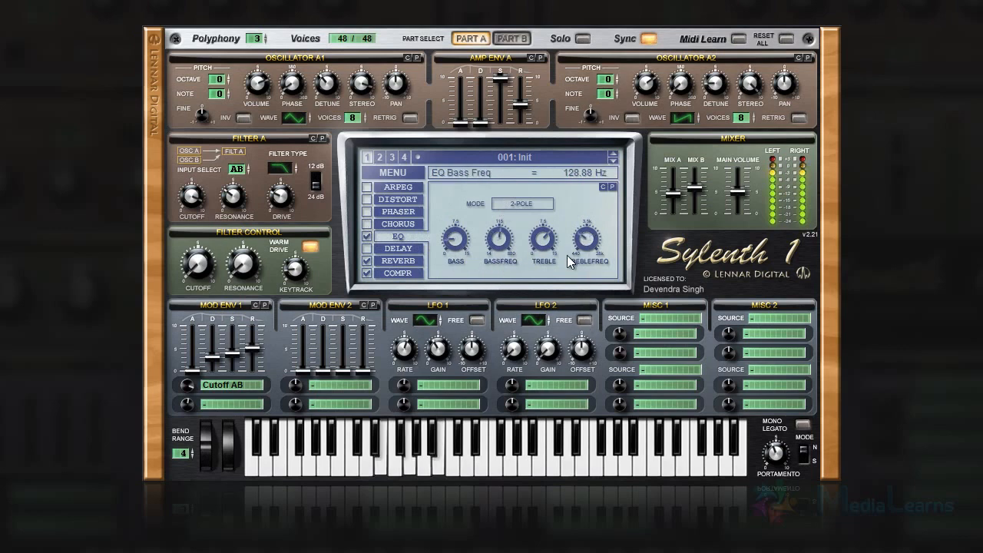
{"action": "left_click_drag", "start_coordinate": [568, 261], "coordinate": [589, 284]}
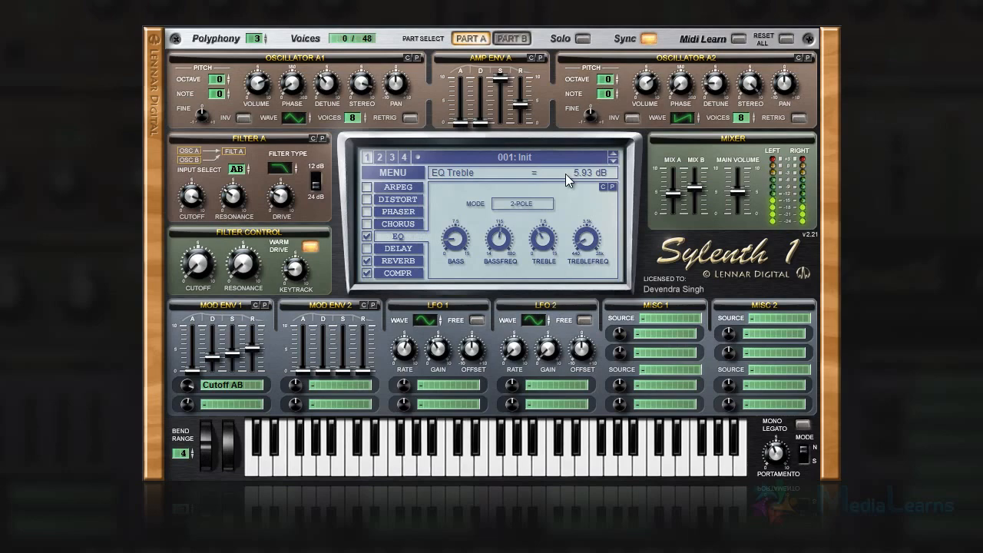
{"action": "left_click", "coordinate": [410, 175]}
{"action": "left_click", "coordinate": [430, 187]}
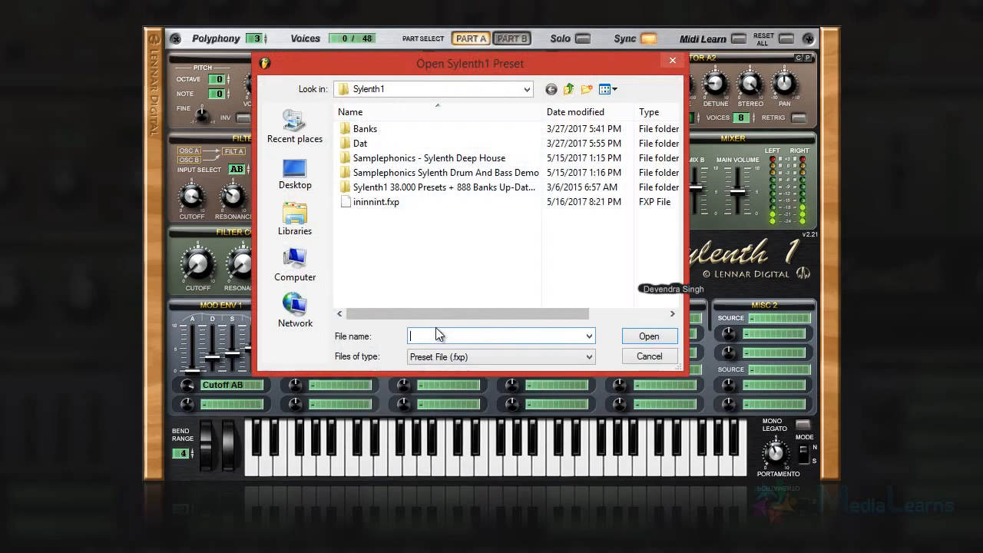
{"action": "left_click", "coordinate": [647, 359]}
- Initialize the preset and give oscillators A1 and A2 eight Saw voices each with retrigger off
{"action": "left_click", "coordinate": [399, 170]}
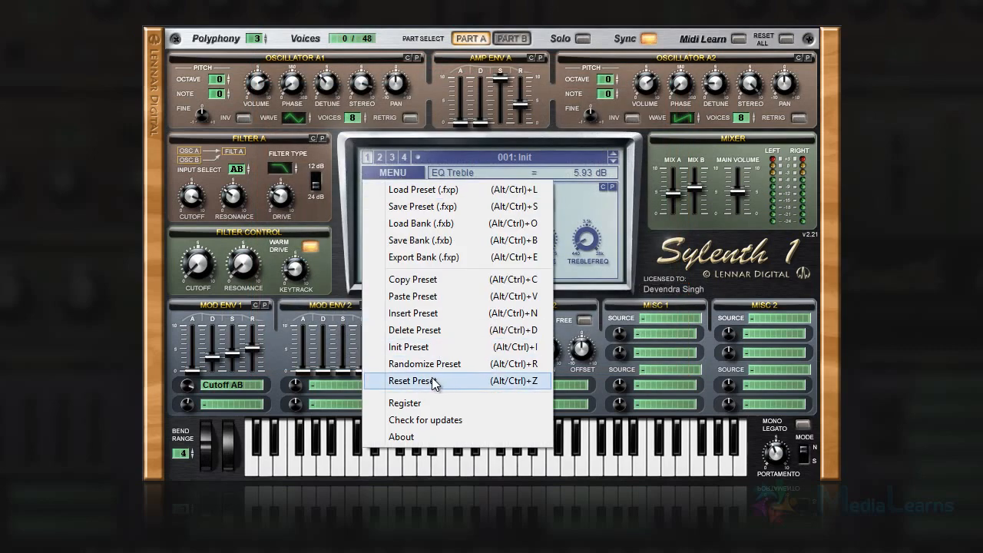
{"action": "left_click", "coordinate": [409, 347]}
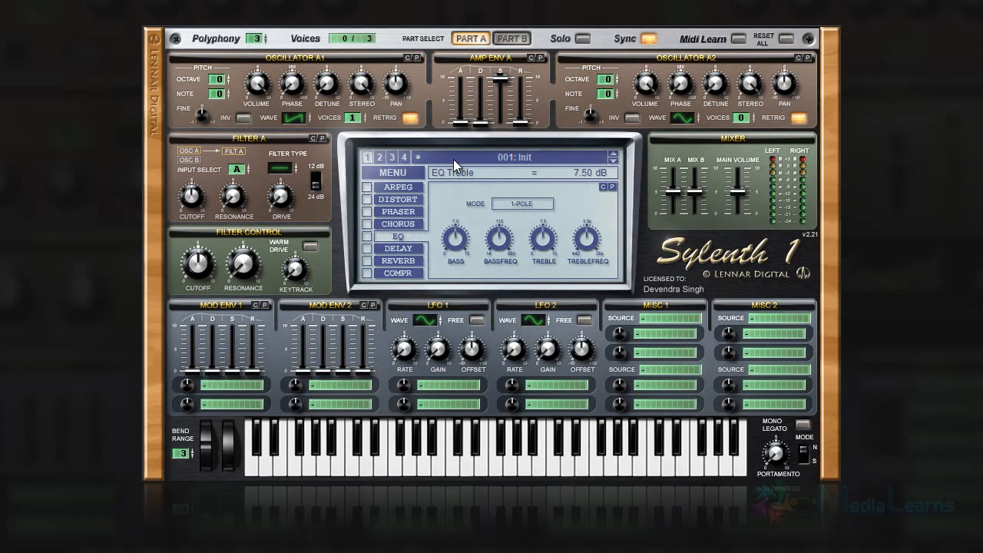
{"action": "left_click", "coordinate": [410, 118]}
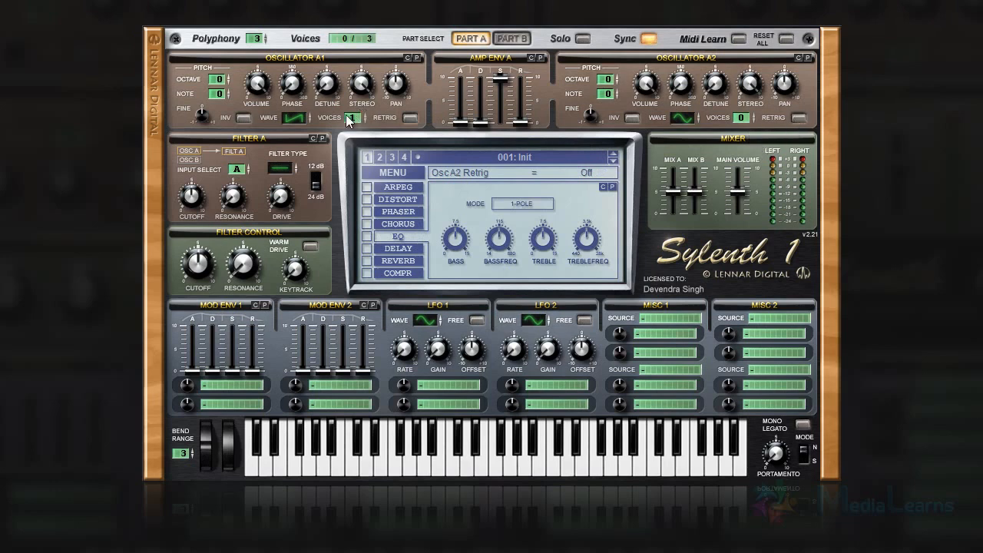
{"action": "left_click_drag", "start_coordinate": [349, 117], "coordinate": [359, 39]}
{"action": "left_click_drag", "start_coordinate": [680, 119], "coordinate": [686, 108]}
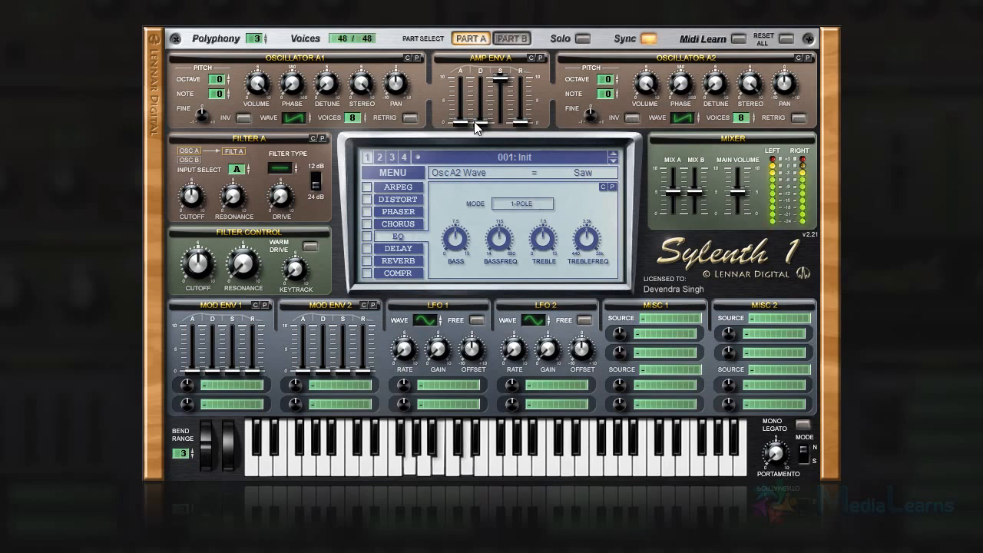
- Set amp envelope A's attack to 3.56 and release to 7.11, and enable the compressor, EQ and reverb with a 53.33% dry/wet mix
{"action": "left_click_drag", "start_coordinate": [464, 124], "coordinate": [468, 120]}
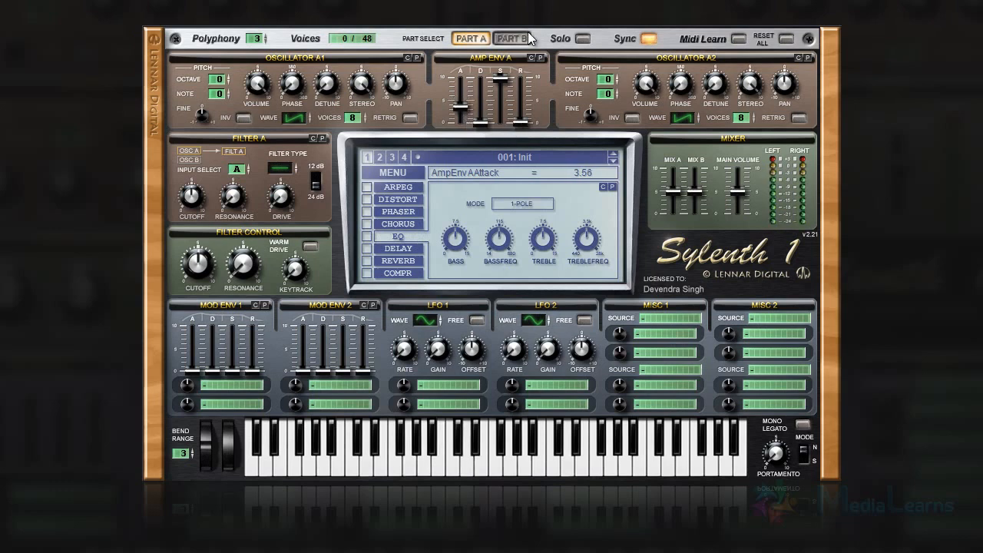
{"action": "left_click_drag", "start_coordinate": [527, 120], "coordinate": [526, 90]}
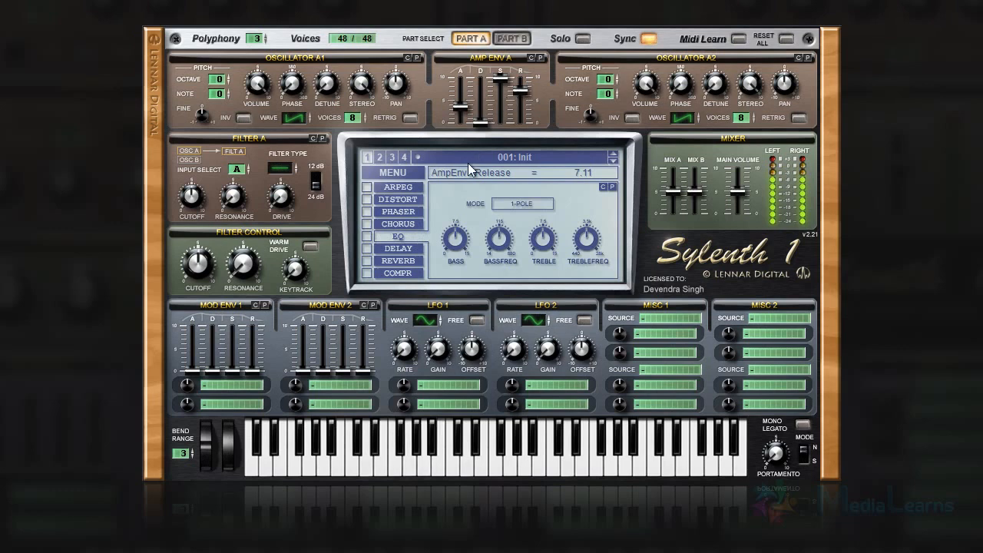
{"action": "left_click", "coordinate": [367, 261]}
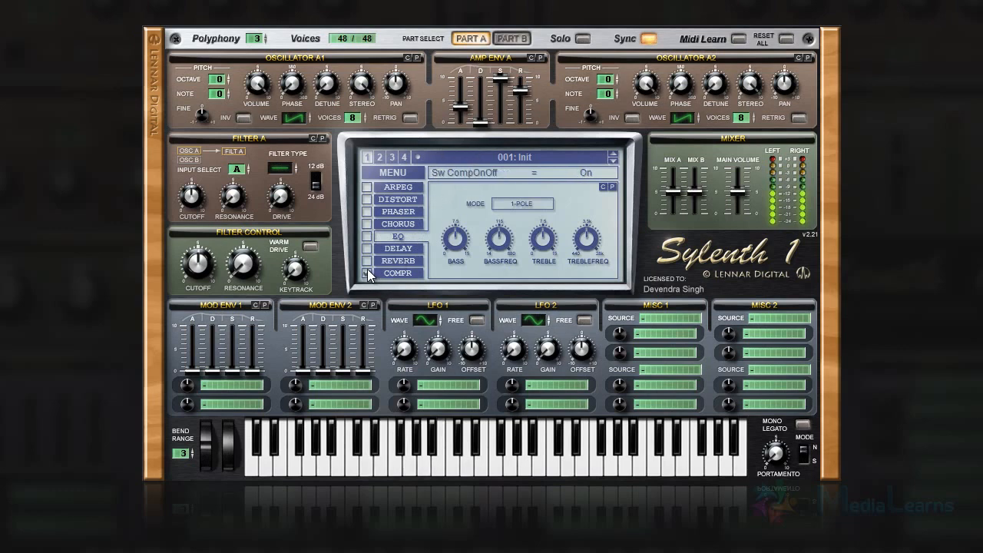
{"action": "left_click", "coordinate": [397, 260]}
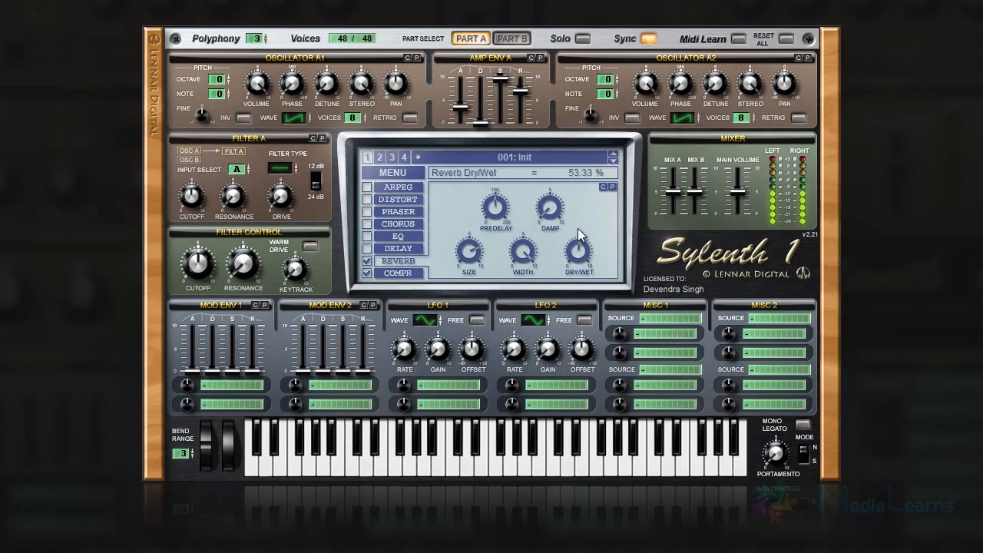
{"action": "left_click", "coordinate": [367, 236]}
{"action": "left_click", "coordinate": [397, 236]}
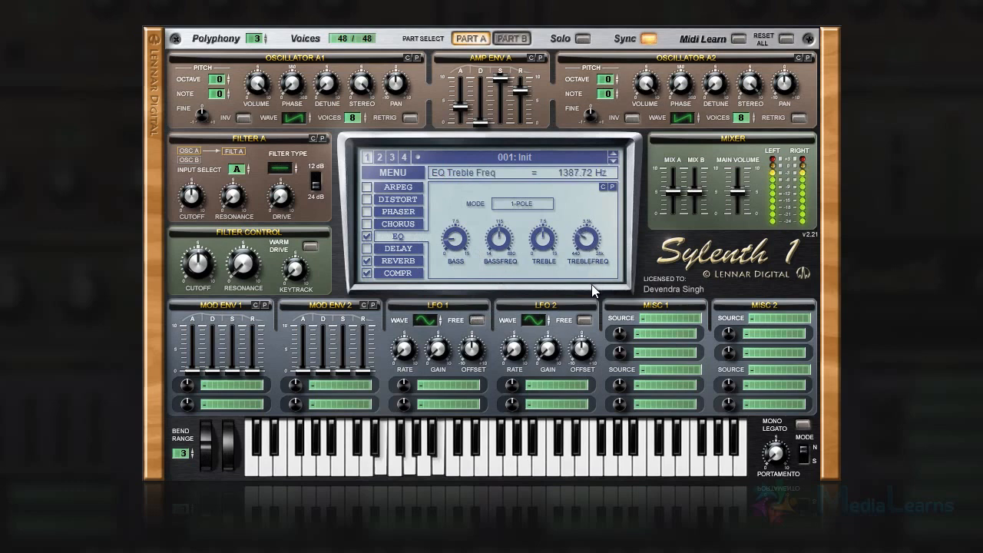
- Set amp envelope A's release to 5.21 and attack to 3.96, and lower its sustain
{"action": "left_click_drag", "start_coordinate": [466, 105], "coordinate": [517, 115]}
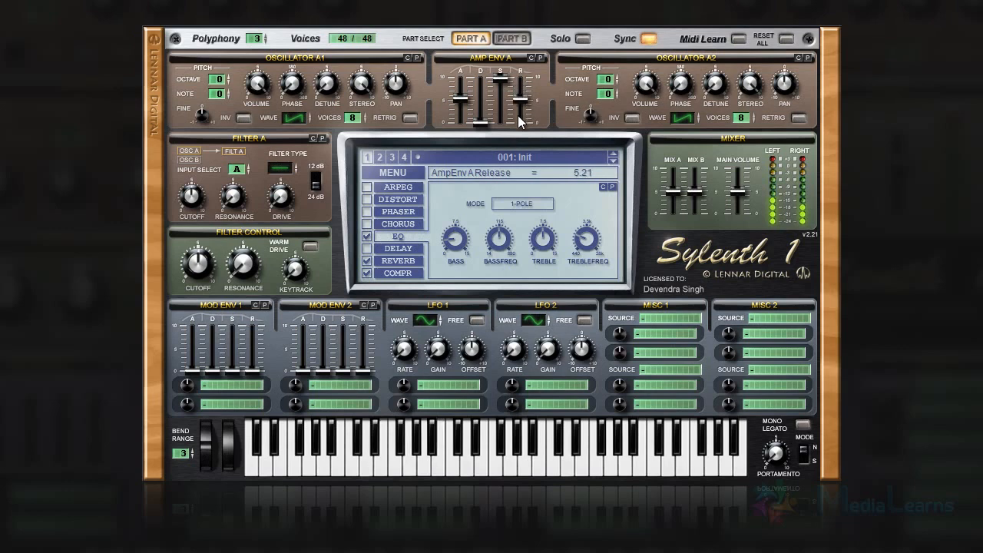
{"action": "left_click_drag", "start_coordinate": [500, 78], "coordinate": [466, 126]}
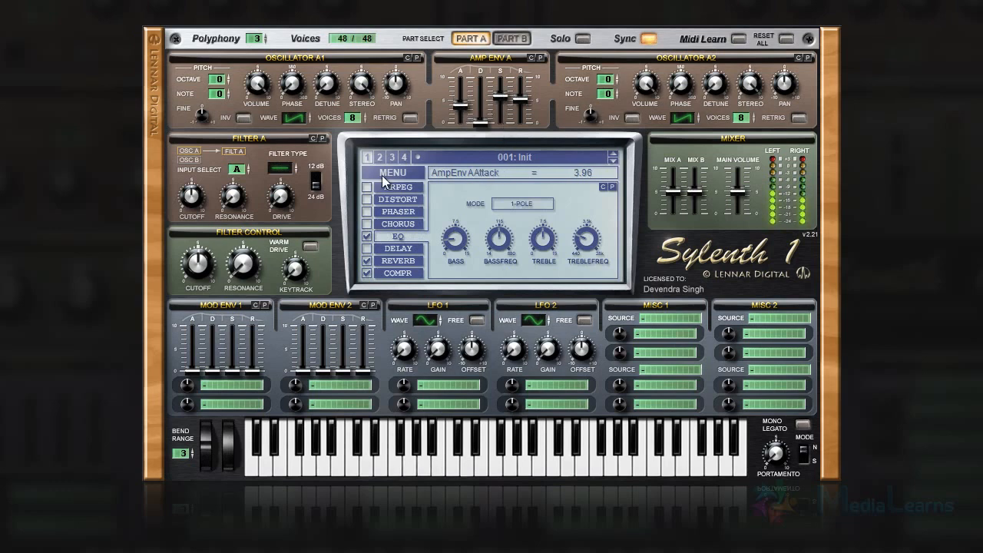
- Set filter A to Lowpass with input AB and a cutoff of 1568.50 Hz, and raise amp envelope A's sustain to 10.00
{"action": "left_click", "coordinate": [294, 167]}
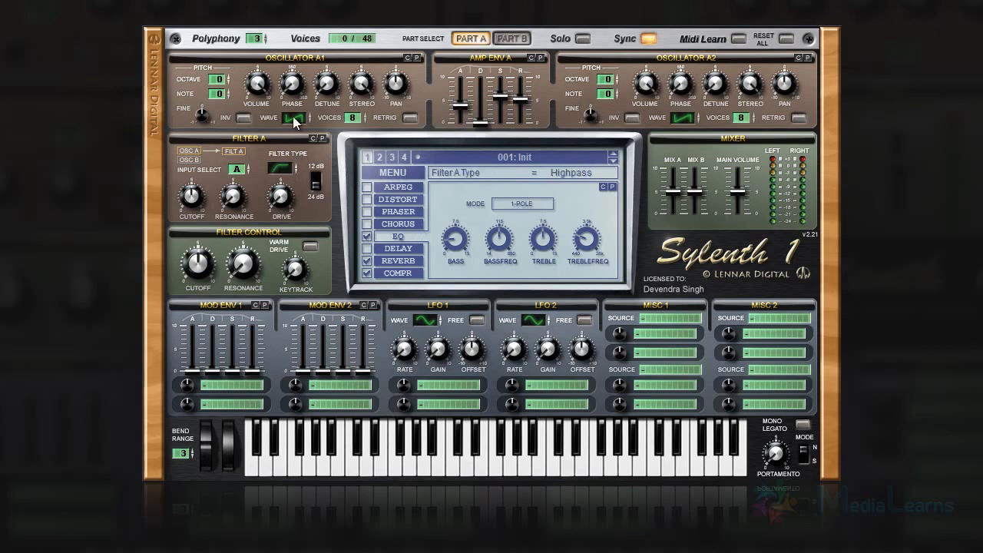
{"action": "left_click", "coordinate": [240, 168]}
{"action": "left_click", "coordinate": [284, 168]}
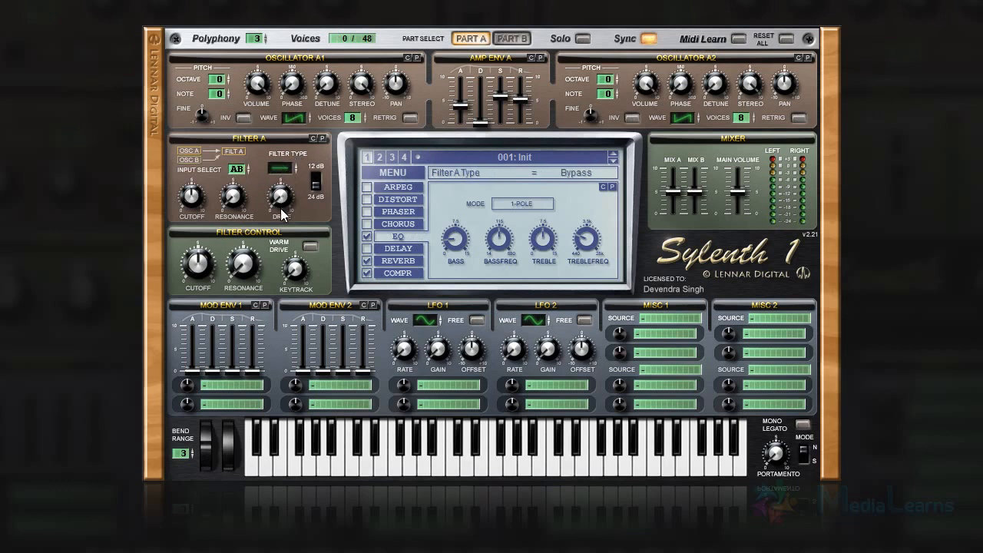
{"action": "left_click_drag", "start_coordinate": [280, 209], "coordinate": [281, 192]}
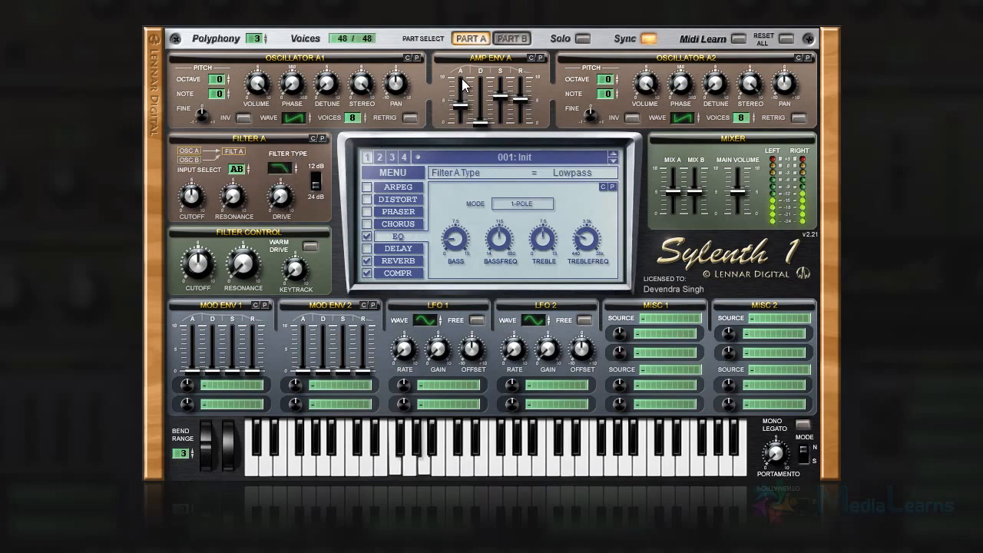
{"action": "left_click_drag", "start_coordinate": [197, 202], "coordinate": [196, 162]}
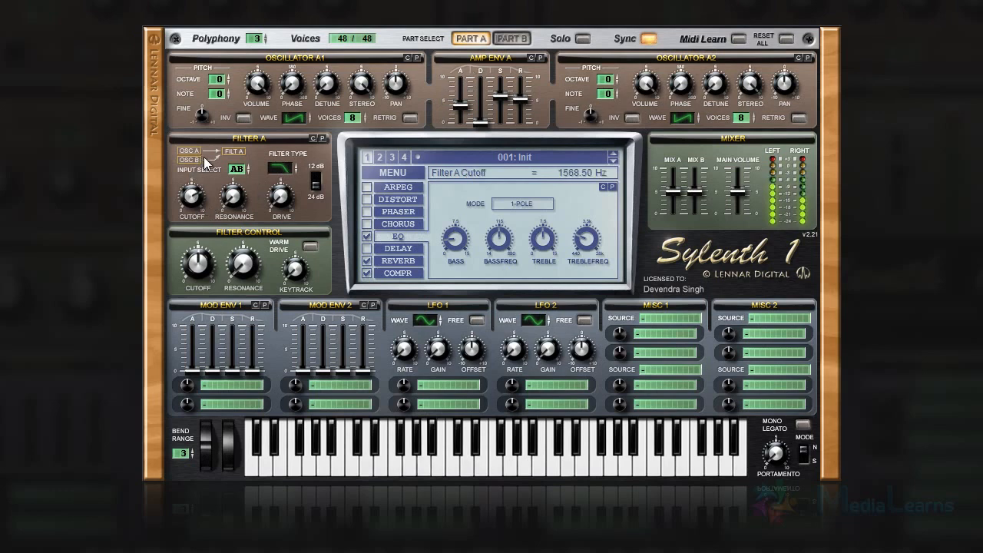
{"action": "left_click_drag", "start_coordinate": [500, 95], "coordinate": [500, 76]}
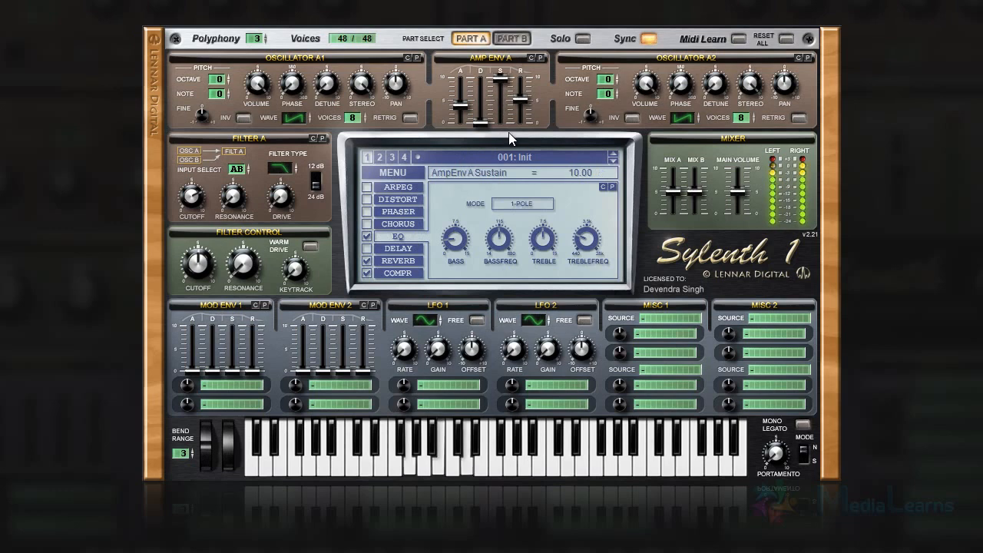
- Initialize the preset again, set oscillator A1 to eight voices and oscillator A2 to a Saw wave
{"action": "left_click", "coordinate": [396, 173]}
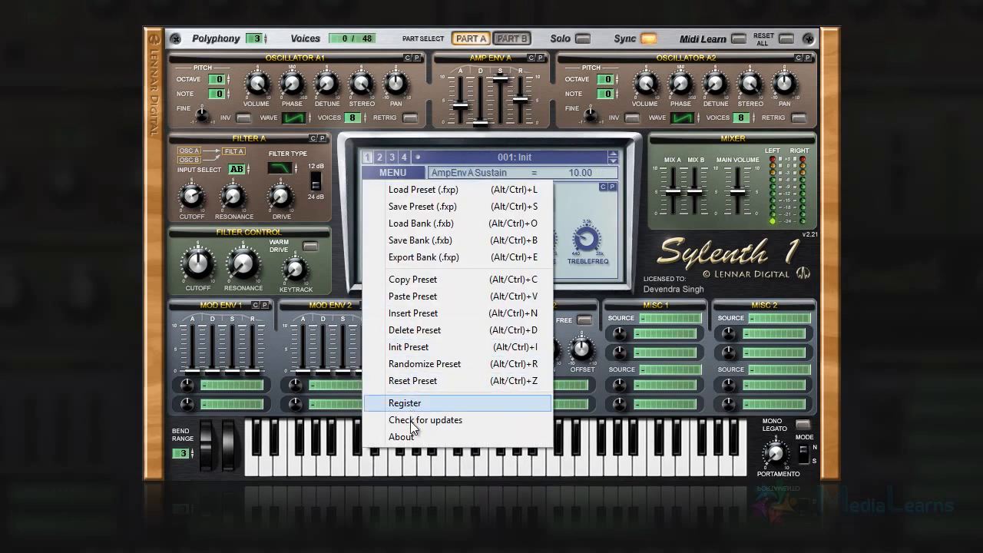
{"action": "left_click", "coordinate": [405, 347]}
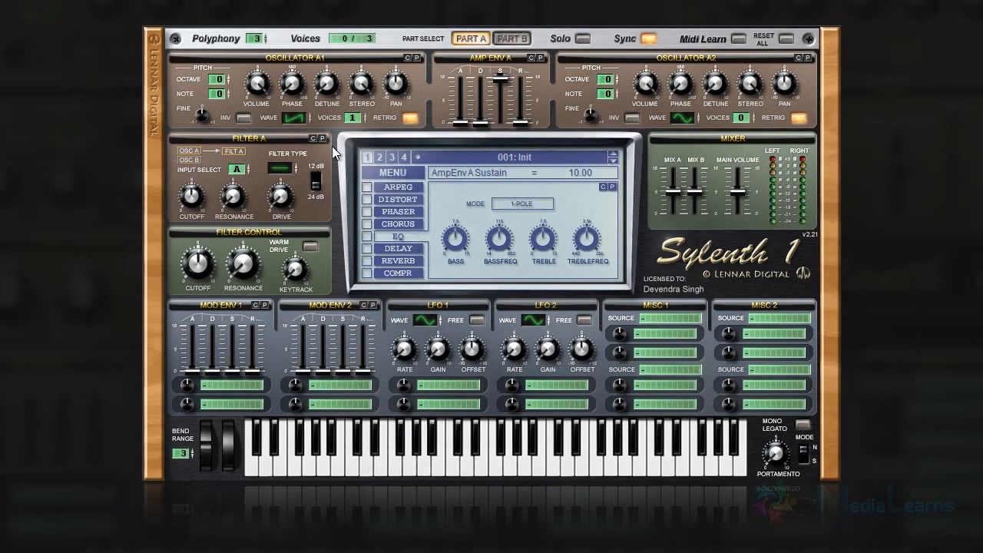
{"action": "left_click", "coordinate": [409, 117]}
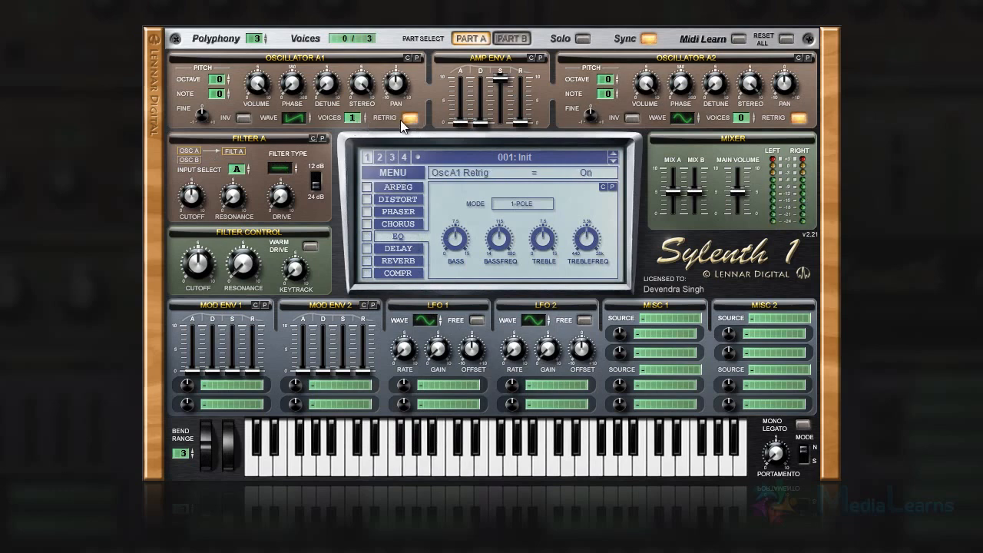
{"action": "left_click_drag", "start_coordinate": [352, 121], "coordinate": [376, 56]}
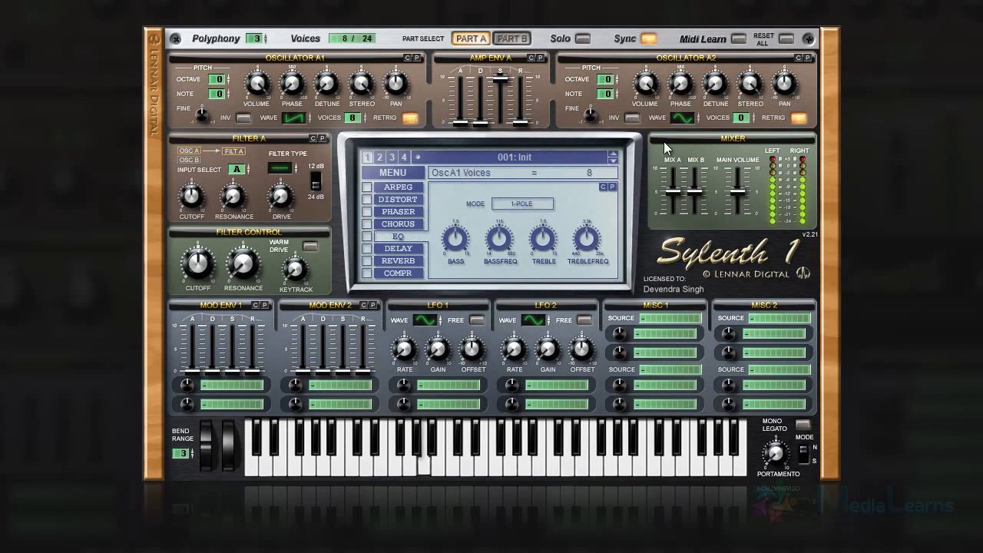
{"action": "left_click", "coordinate": [689, 116]}
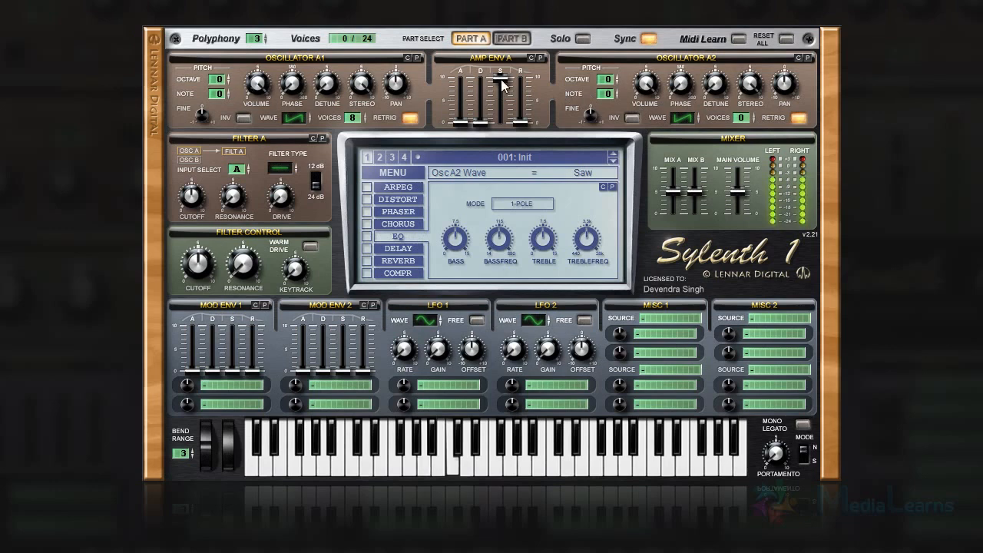
- In Part B, set oscillator B1 to eight voices at octave -1 and oscillator B2 to a Saw wave at octave -1
{"action": "left_click", "coordinate": [516, 42]}
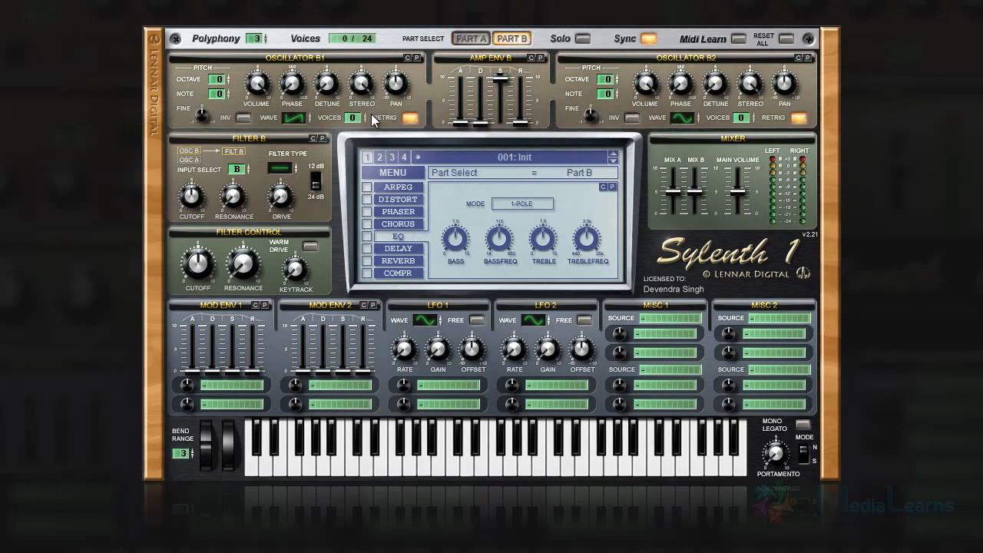
{"action": "left_click_drag", "start_coordinate": [352, 117], "coordinate": [353, 84]}
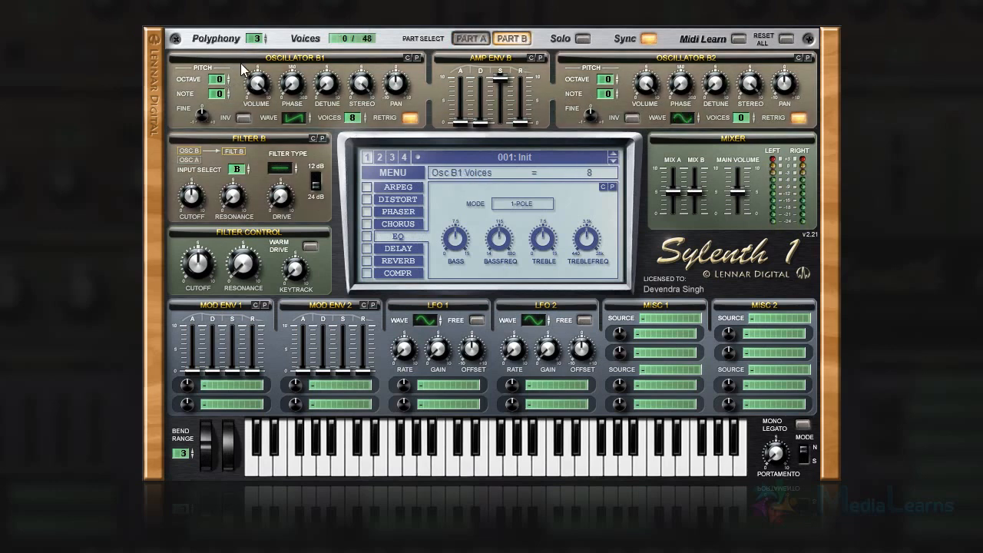
{"action": "left_click_drag", "start_coordinate": [219, 82], "coordinate": [221, 92]}
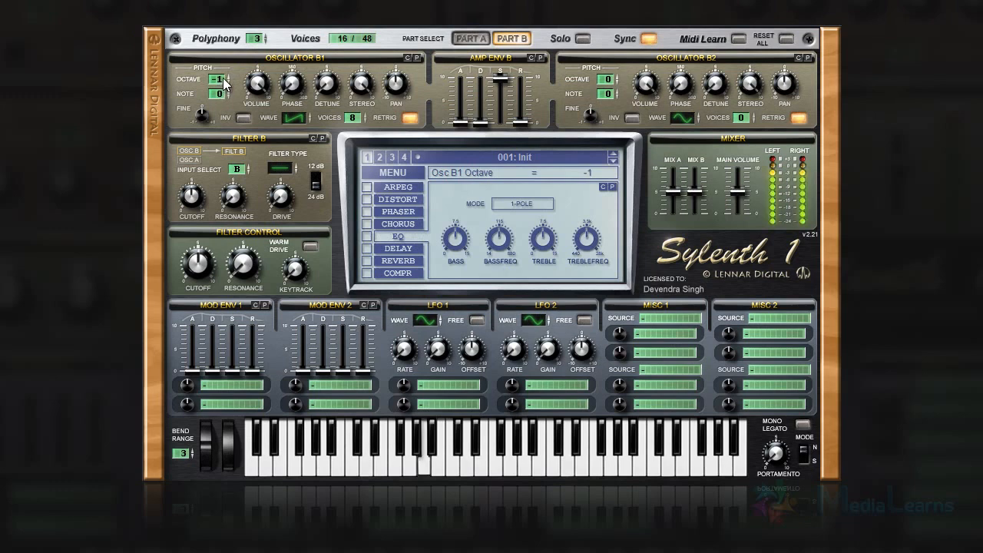
{"action": "left_click", "coordinate": [680, 118]}
{"action": "left_click_drag", "start_coordinate": [606, 79], "coordinate": [621, 93]}
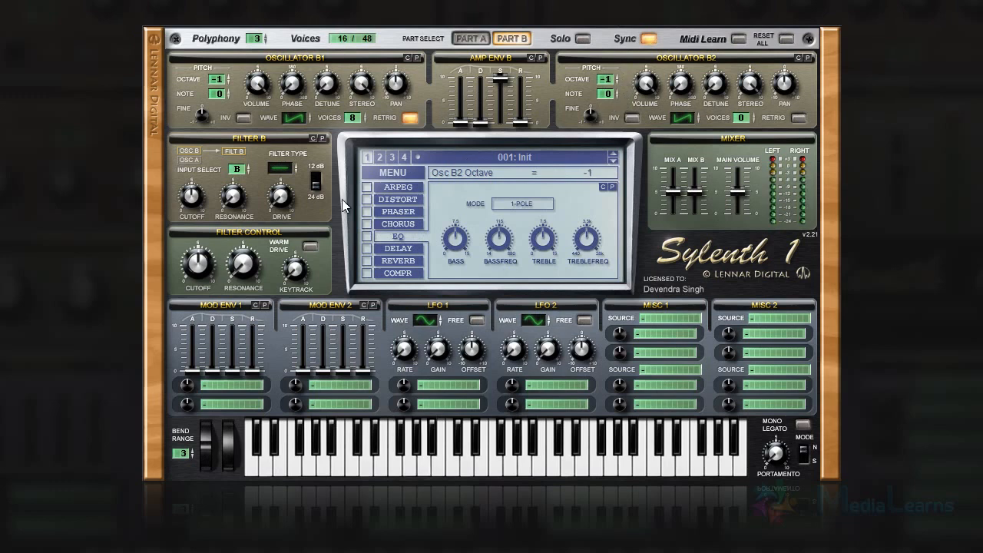
- Set filter B to Lowpass and change its input selection, and set Part A's filter to Lowpass with input AB
{"action": "left_click", "coordinate": [283, 167]}
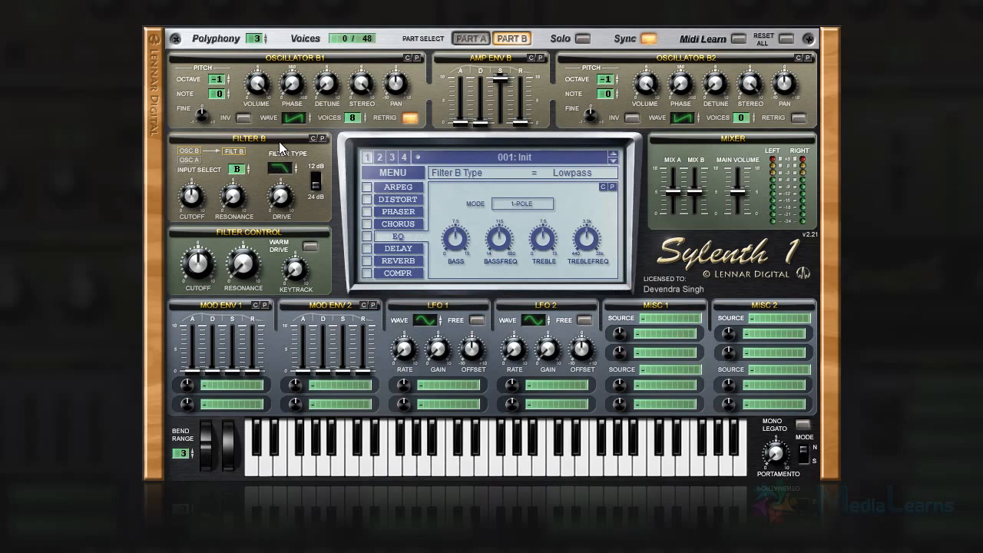
{"action": "left_click", "coordinate": [239, 172]}
{"action": "left_click", "coordinate": [470, 38]}
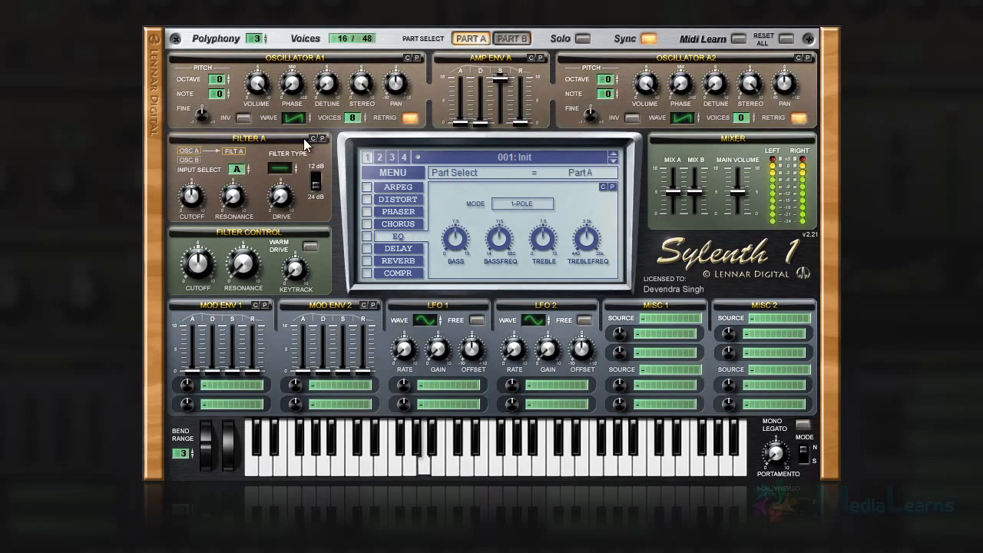
{"action": "left_click", "coordinate": [239, 169]}
{"action": "left_click", "coordinate": [268, 171]}
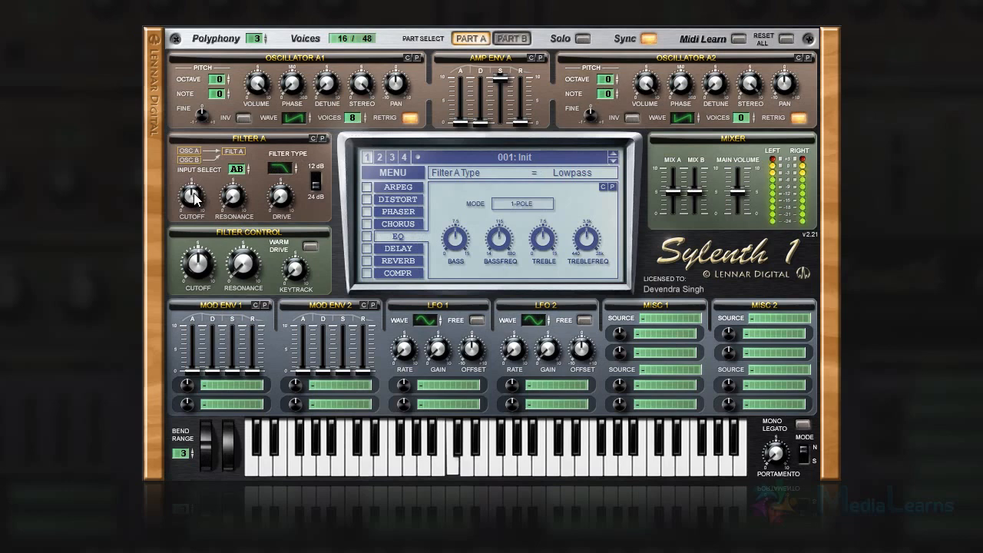
- Set filter A's cutoff to 86.71 Hz and assign modulation envelope 1 to Cutoff AB
{"action": "mouse_move", "coordinate": [197, 197]}
{"action": "left_mouse_down"}
{"action": "mouse_move", "coordinate": [194, 173]}
{"action": "mouse_move", "coordinate": [196, 210]}
{"action": "left_mouse_up"}
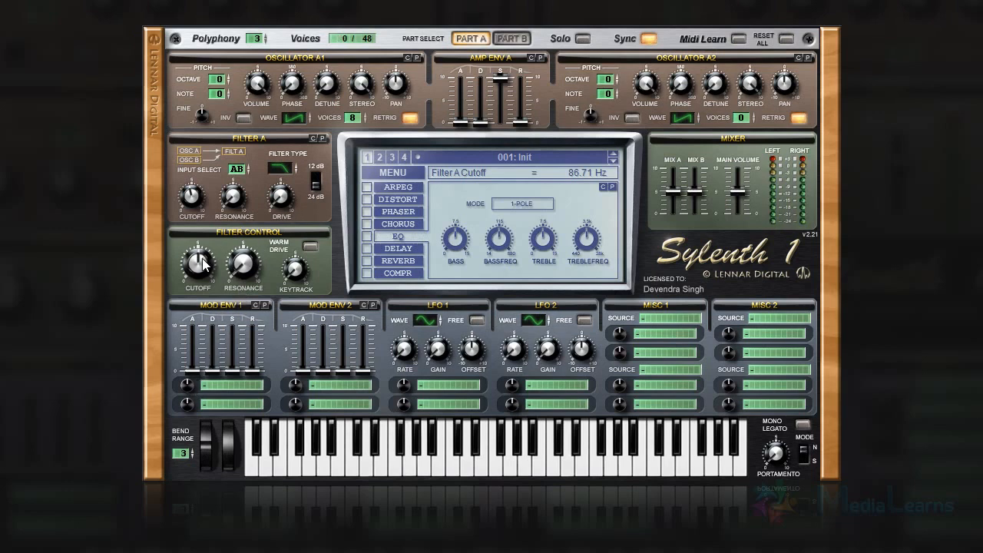
{"action": "left_click", "coordinate": [205, 386]}
{"action": "left_click", "coordinate": [329, 235]}
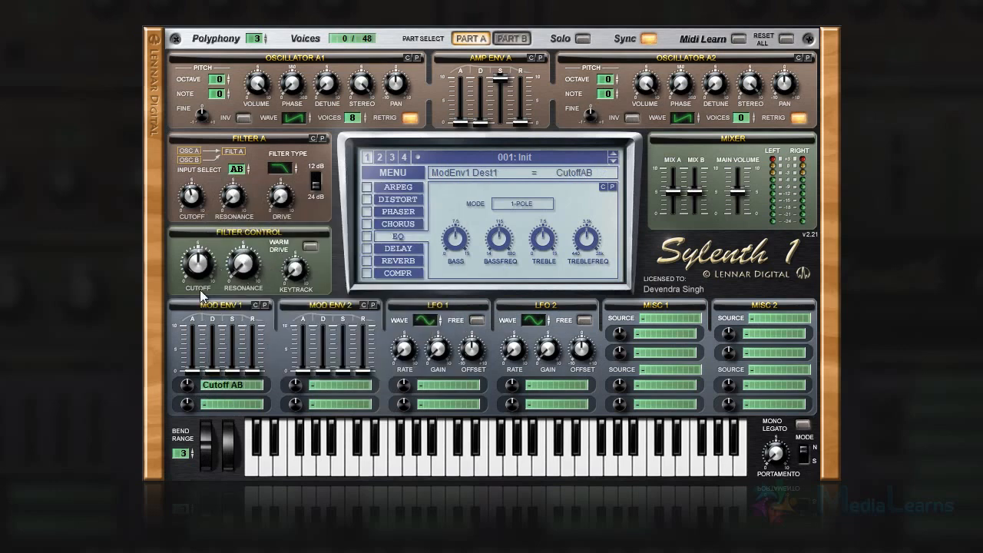
- Turn on Warm Drive, raise modulation envelope 1's decay and release, and set its sustain to 6.84
{"action": "left_click_drag", "start_coordinate": [215, 374], "coordinate": [233, 336]}
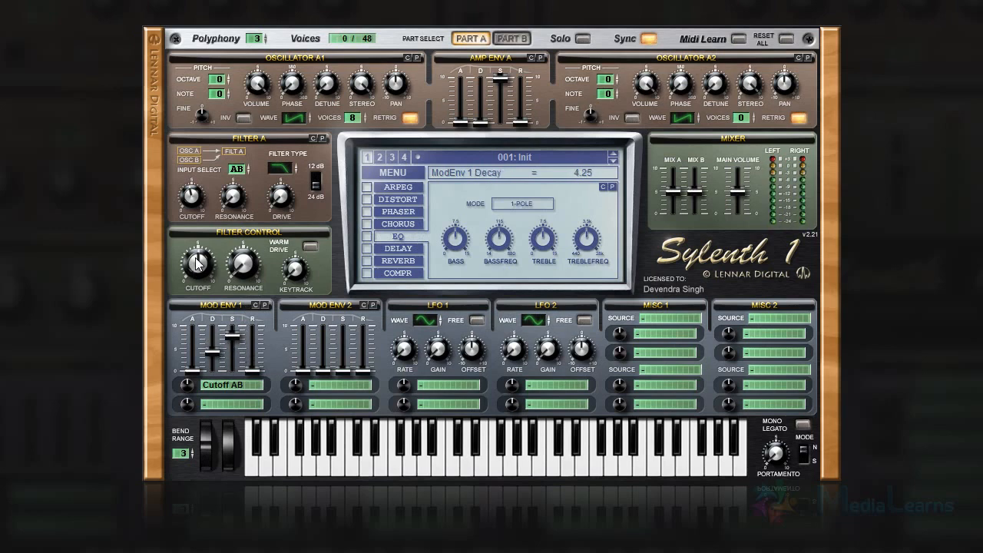
{"action": "left_click", "coordinate": [310, 247]}
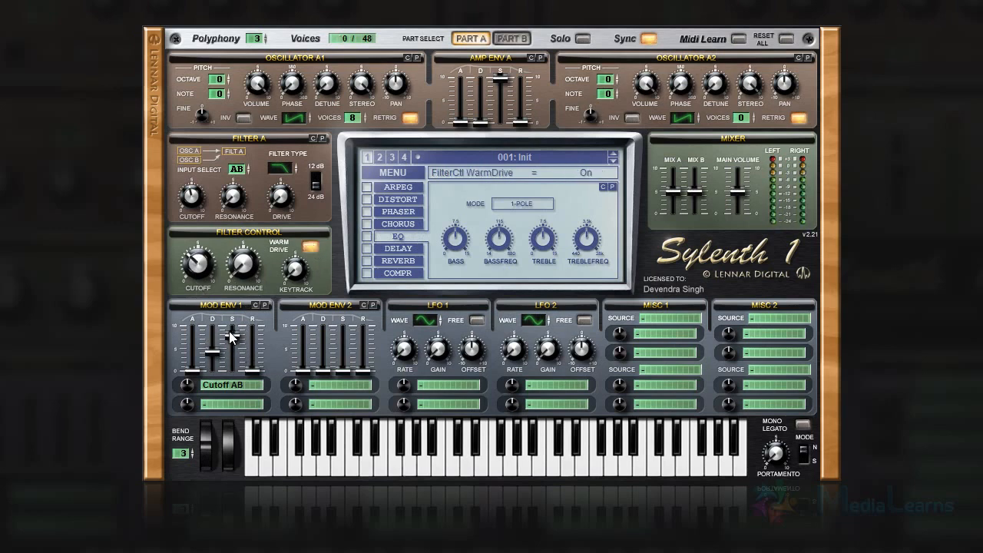
{"action": "left_click_drag", "start_coordinate": [212, 355], "coordinate": [232, 346]}
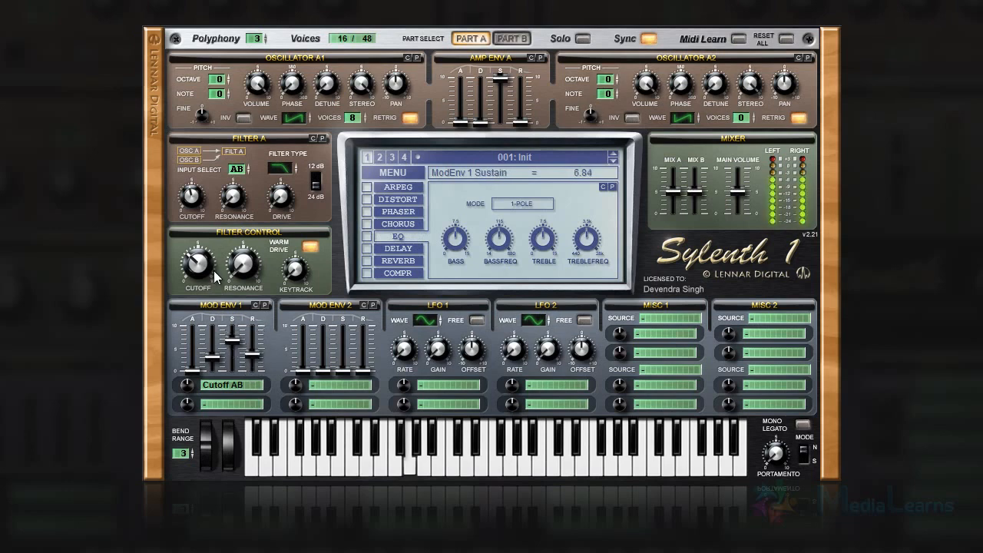
{"action": "left_click", "coordinate": [502, 40]}
{"action": "left_click", "coordinate": [479, 38]}
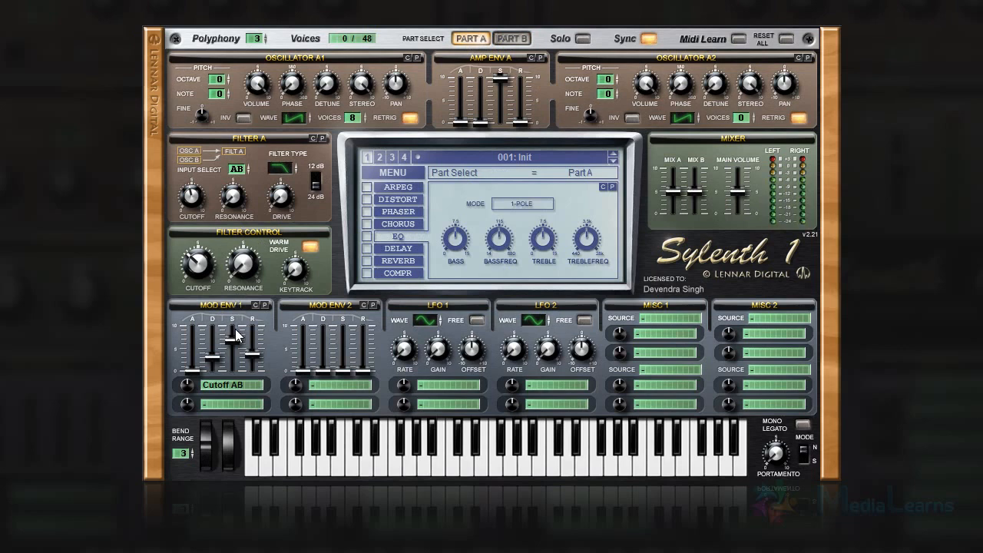
- Set modulation envelope 1's cutoff amount to 10.00, raise its decay and release, lower its sustain, and set the Filter Control cutoff to 5.53 Hz
{"action": "left_click_drag", "start_coordinate": [194, 373], "coordinate": [192, 336]}
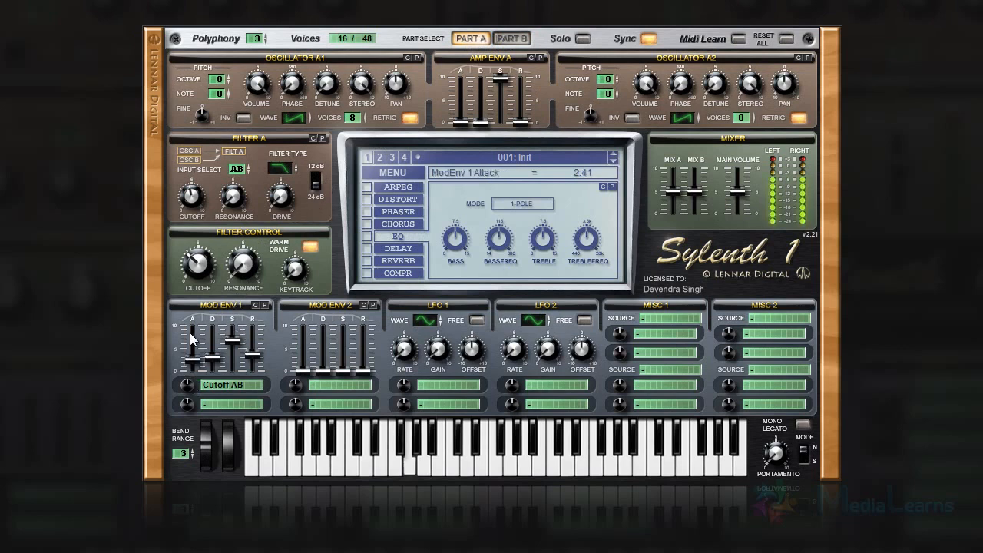
{"action": "left_click_drag", "start_coordinate": [187, 384], "coordinate": [196, 110]}
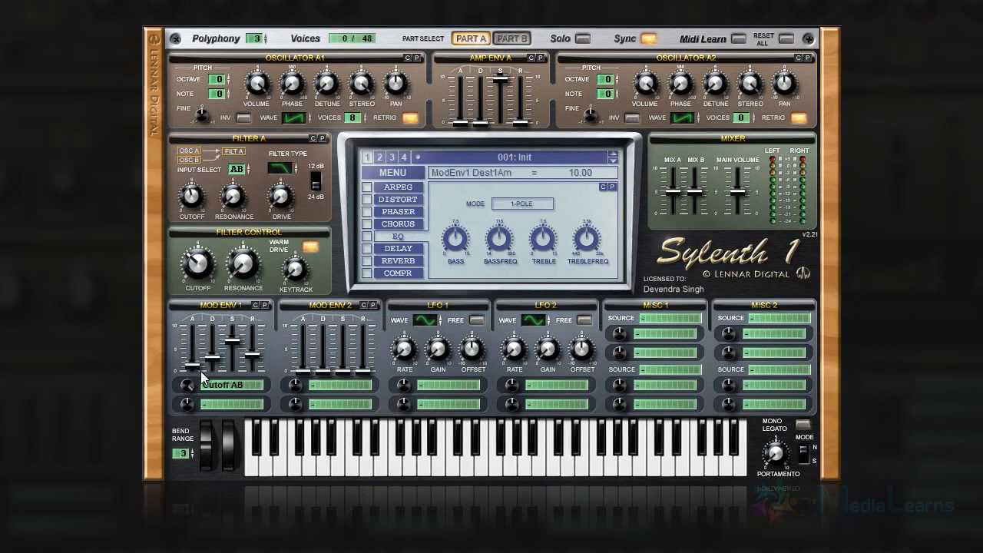
{"action": "left_click_drag", "start_coordinate": [211, 356], "coordinate": [216, 377]}
{"action": "left_click_drag", "start_coordinate": [230, 339], "coordinate": [212, 317]}
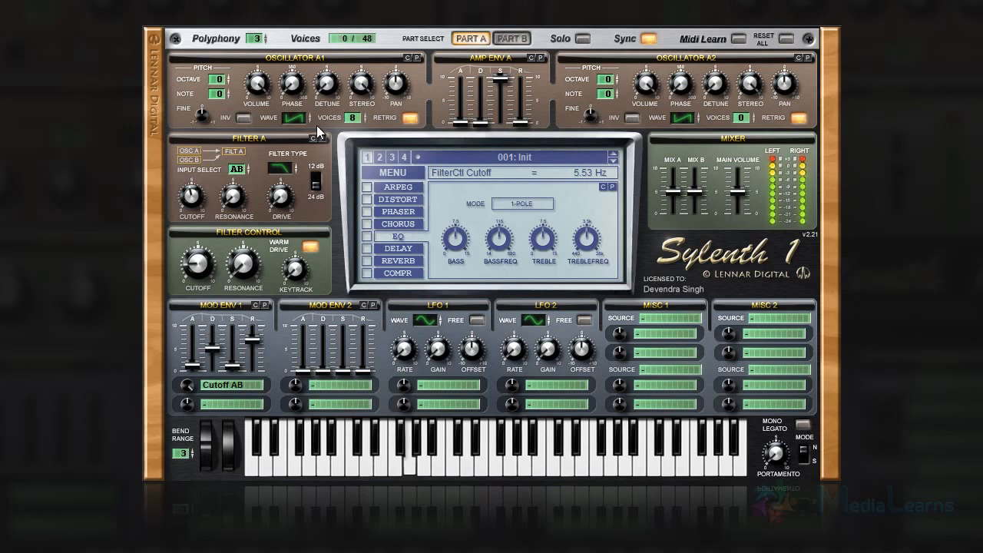
- Turn off Retrig for Part A's oscillators, and set oscillators B1 and B2 in Part B to a Pulse wave
{"action": "left_click", "coordinate": [410, 118]}
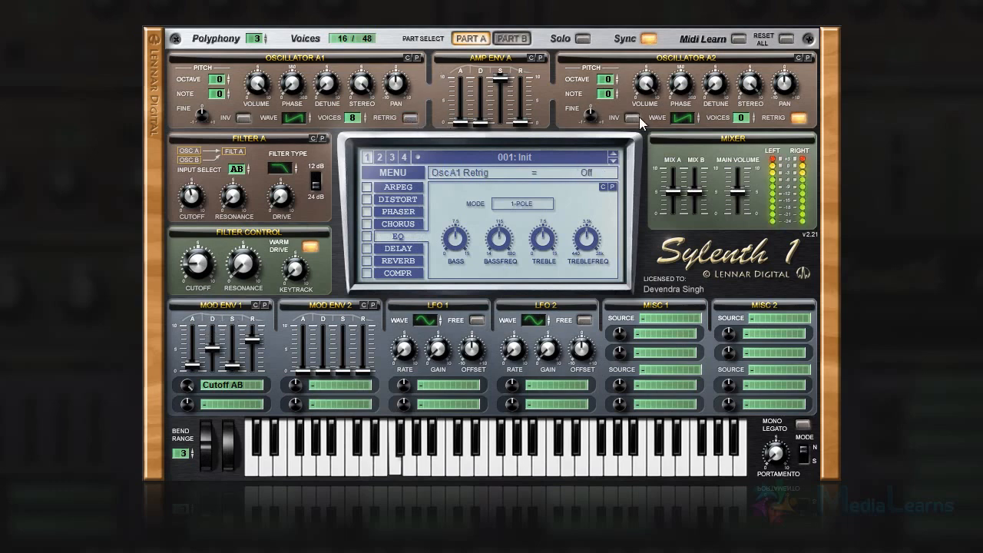
{"action": "left_click", "coordinate": [516, 40]}
{"action": "left_click", "coordinate": [293, 118]}
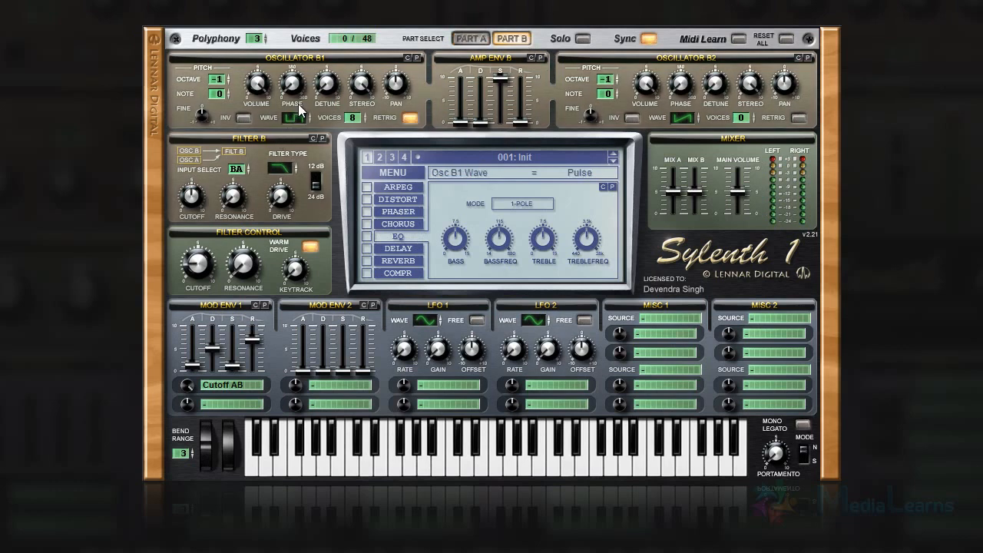
{"action": "left_click", "coordinate": [690, 117]}
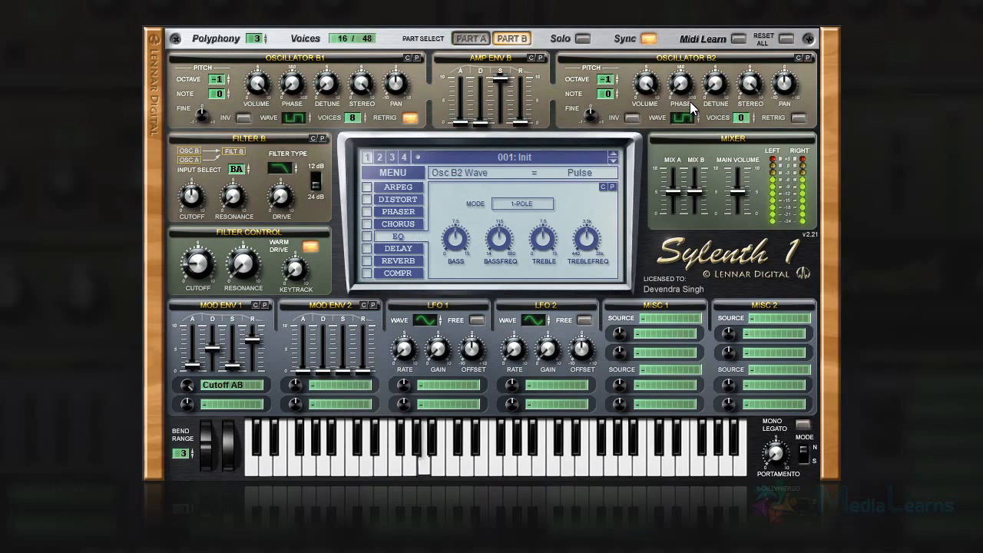
- In Part A, set oscillator A1 to a Pulse wave and oscillator A2 to an HPulse wave
{"action": "left_click", "coordinate": [472, 38]}
{"action": "left_click", "coordinate": [293, 117]}
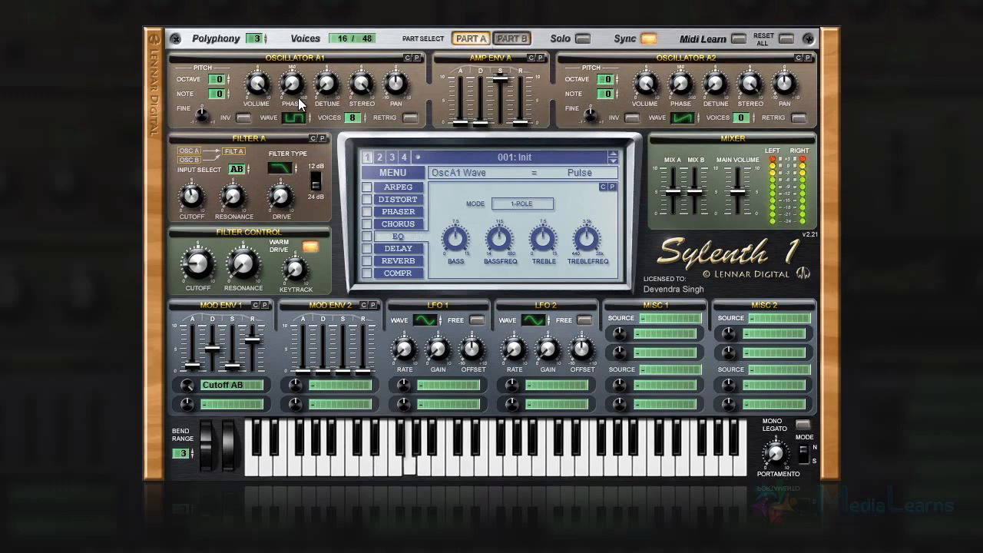
{"action": "left_click", "coordinate": [681, 116]}
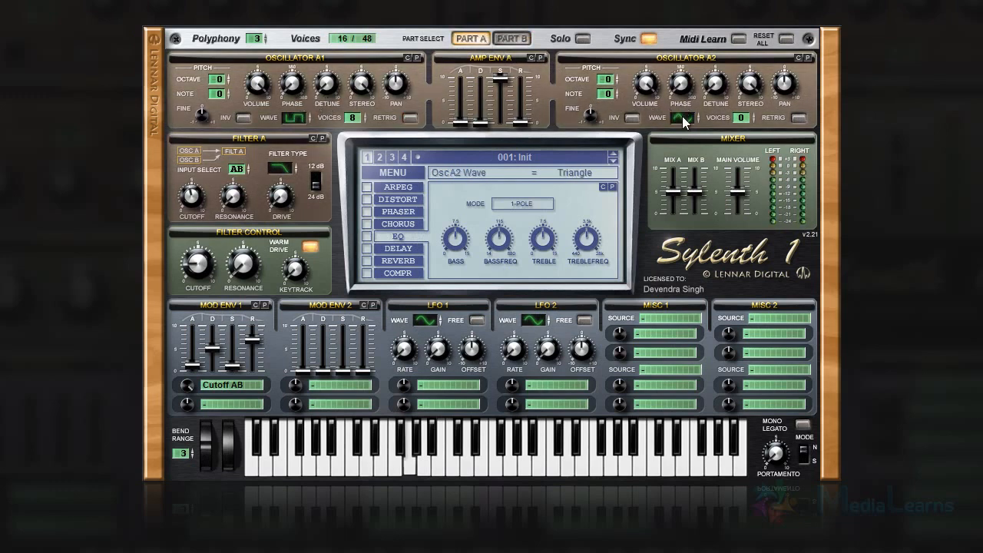
{"action": "left_click", "coordinate": [684, 115]}
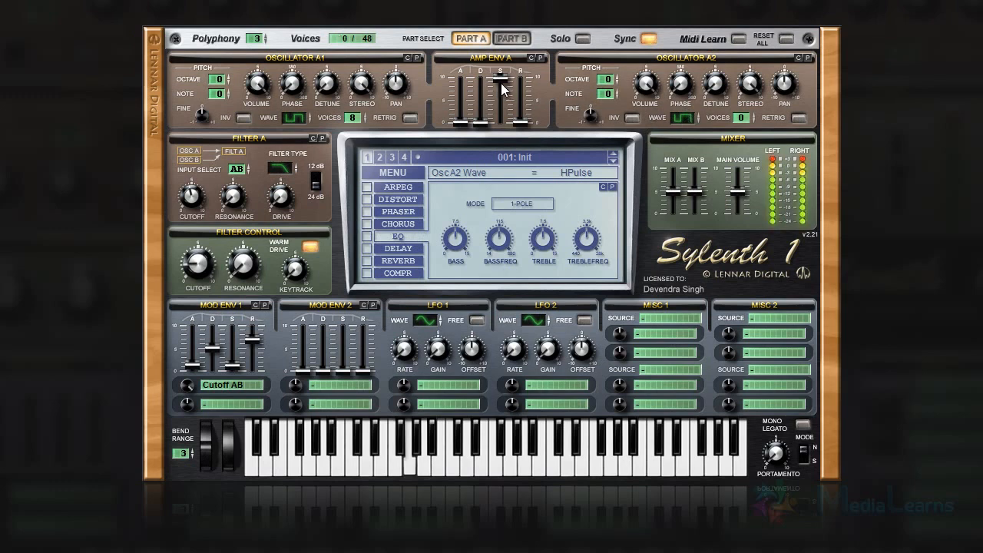
- Switch to Part B, turn off oscillator B1's Retrig, and set modulation envelope 1's decay to 3.51
{"action": "left_click", "coordinate": [507, 39]}
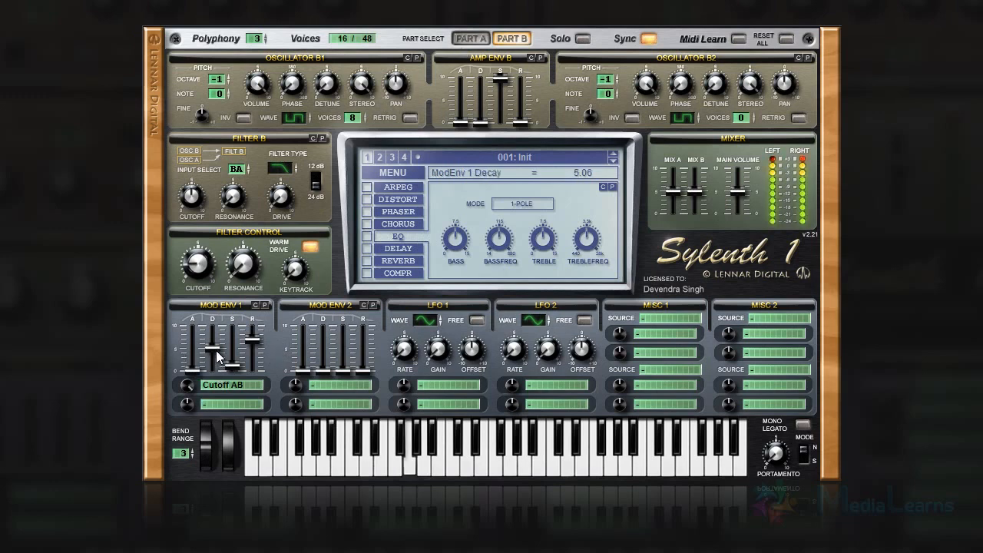
{"action": "left_click_drag", "start_coordinate": [216, 350], "coordinate": [216, 367]}
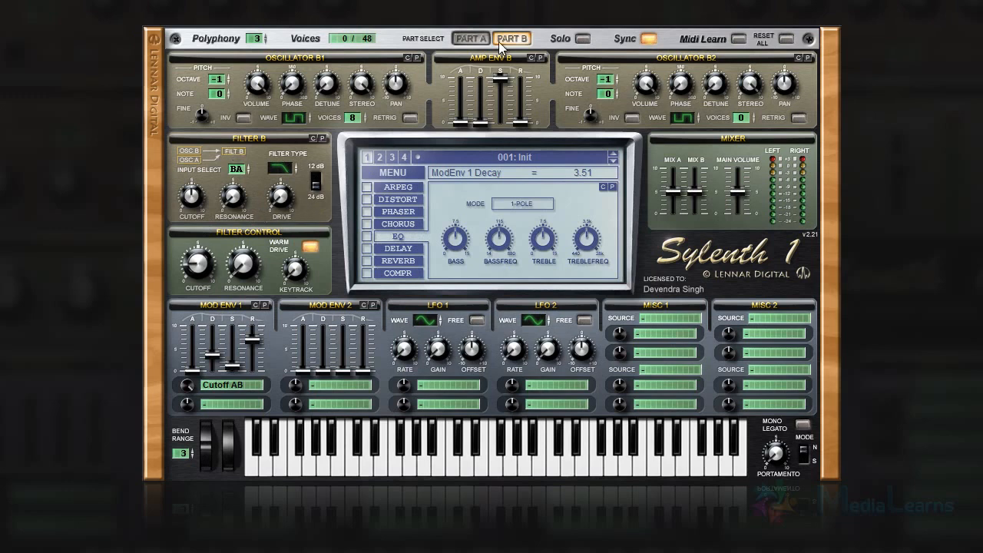
- Raise oscillators B1 and B2 in Part B to octave +1, comparing with Part A's settings
{"action": "left_click_drag", "start_coordinate": [214, 79], "coordinate": [218, 73]}
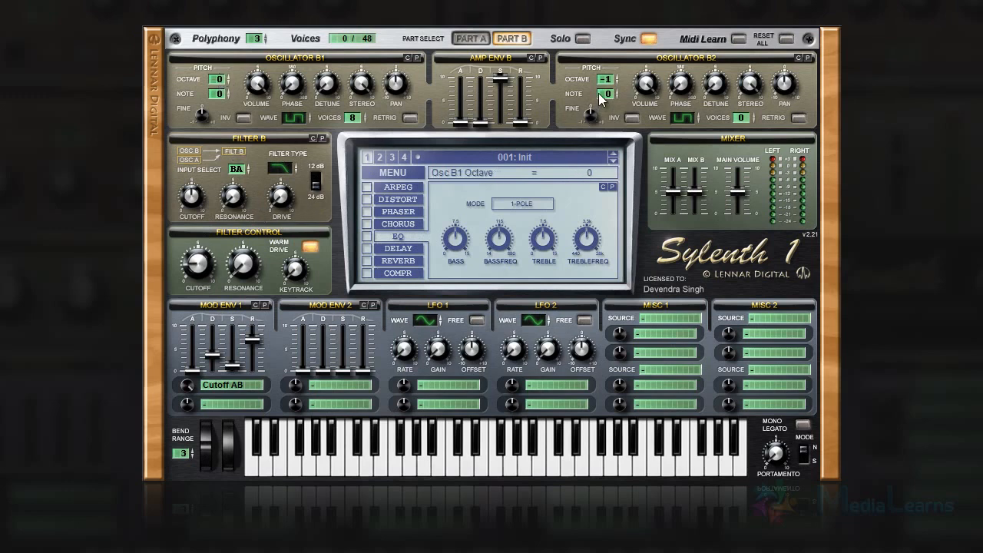
{"action": "left_click_drag", "start_coordinate": [602, 83], "coordinate": [608, 76]}
{"action": "mouse_move", "coordinate": [679, 119]}
{"action": "left_mouse_down"}
{"action": "mouse_move", "coordinate": [692, 94]}
{"action": "mouse_move", "coordinate": [687, 110]}
{"action": "left_mouse_up"}
{"action": "left_click", "coordinate": [471, 39]}
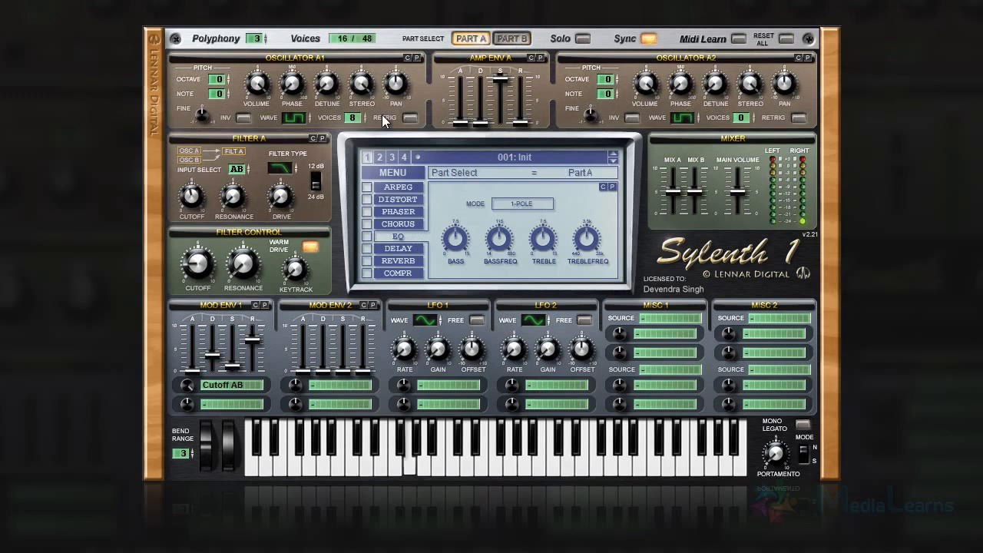
{"action": "mouse_move", "coordinate": [297, 117]}
{"action": "left_mouse_down"}
{"action": "mouse_move", "coordinate": [302, 102]}
{"action": "mouse_move", "coordinate": [299, 135]}
{"action": "left_mouse_up"}
{"action": "left_click", "coordinate": [512, 38]}
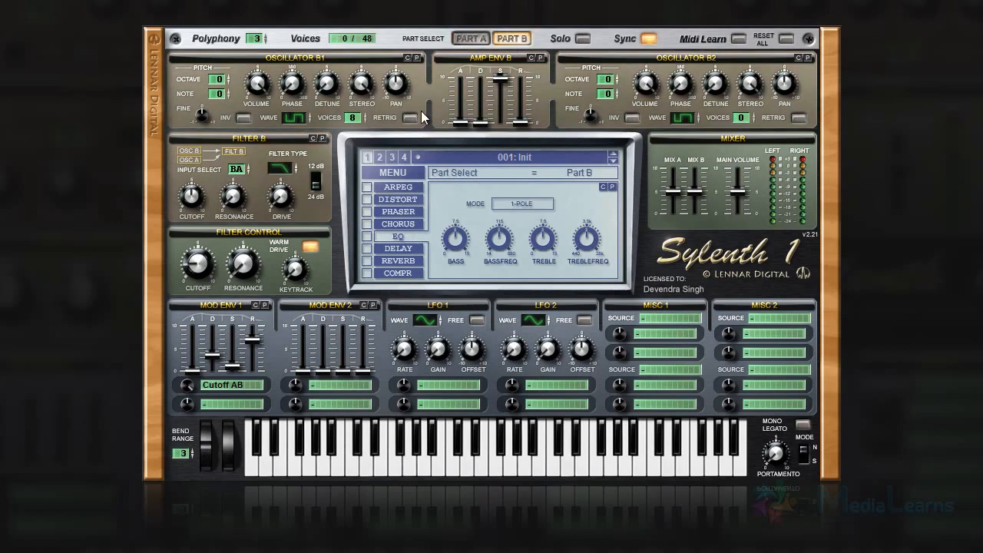
{"action": "left_click", "coordinate": [612, 76]}
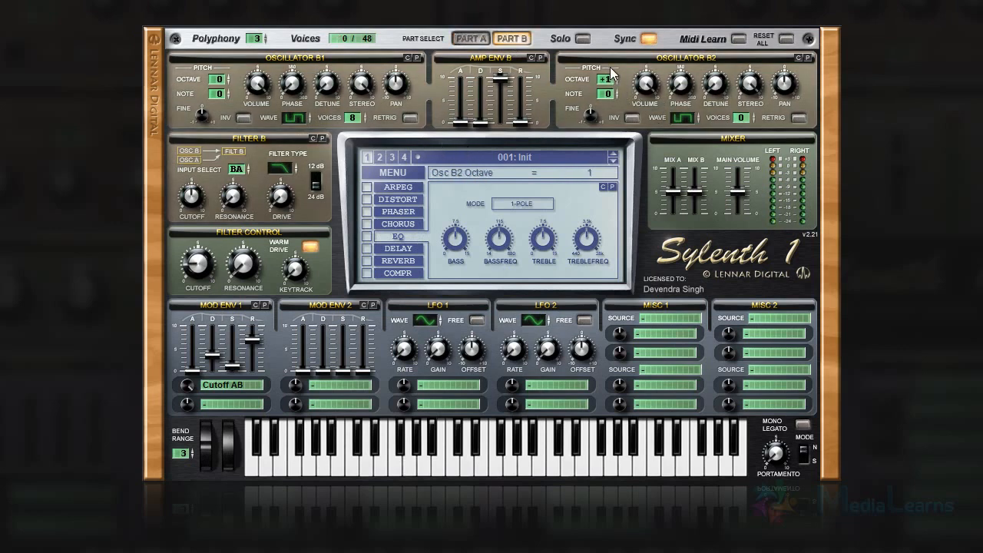
{"action": "left_click", "coordinate": [229, 76]}
- Set oscillator B2's detune to 2.95 and lower the Mix B level to 2.41
{"action": "left_click", "coordinate": [714, 92]}
{"action": "left_click_drag", "start_coordinate": [714, 92], "coordinate": [721, 53]}
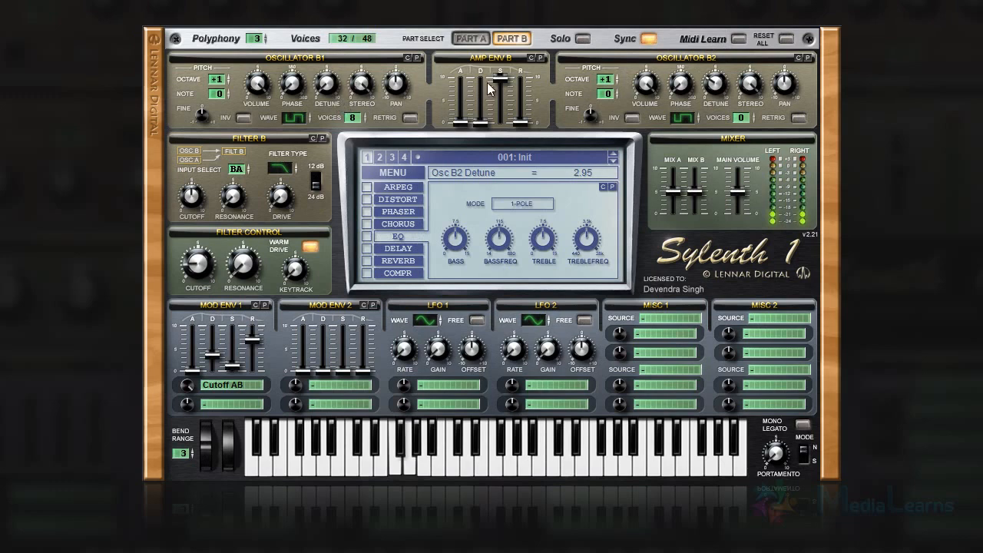
{"action": "left_click_drag", "start_coordinate": [691, 194], "coordinate": [691, 226]}
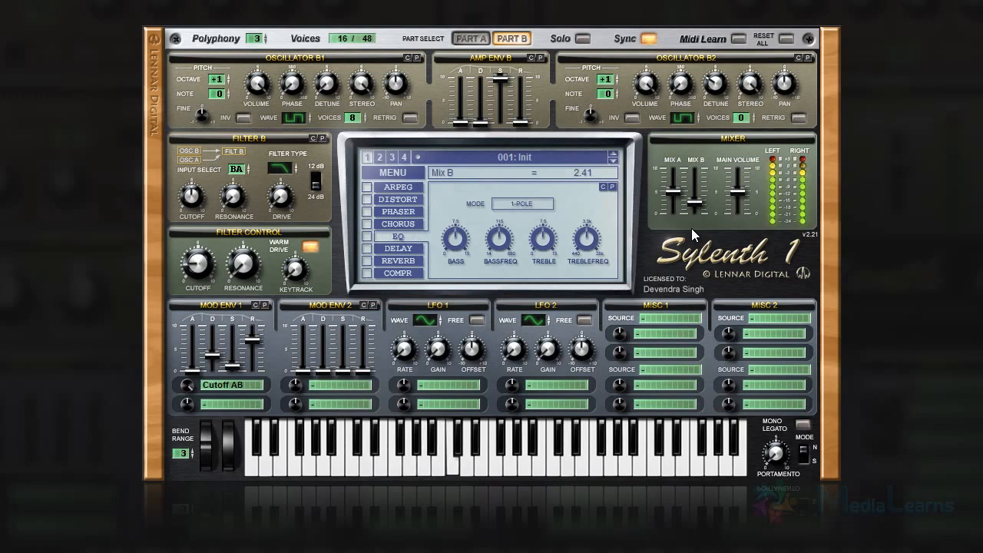
{"action": "left_click", "coordinate": [370, 272]}
{"action": "left_click", "coordinate": [380, 271]}
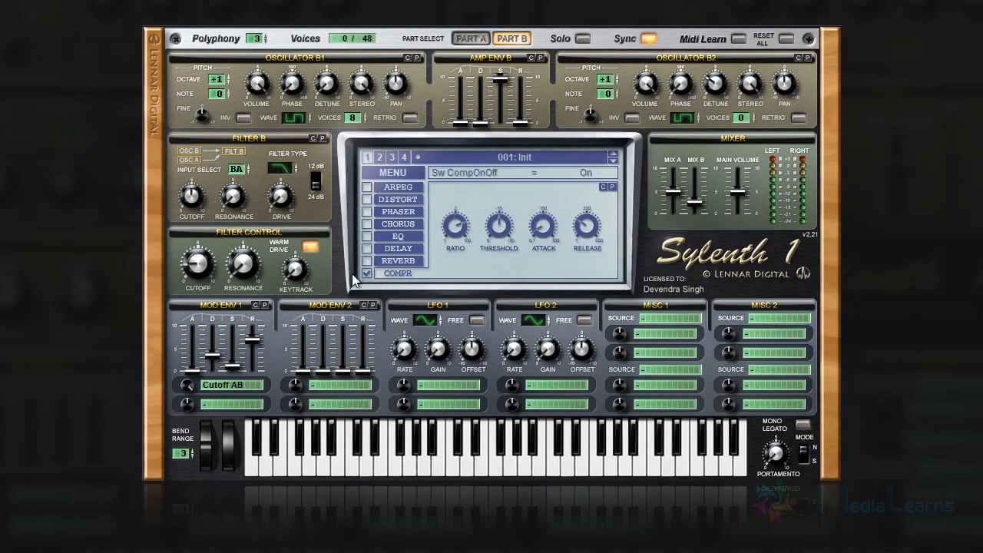
{"action": "left_click", "coordinate": [368, 272]}
- Enable the reverb effect and set its dry/wet mix to 43.81 %
{"action": "left_click", "coordinate": [367, 261]}
{"action": "left_click", "coordinate": [390, 261]}
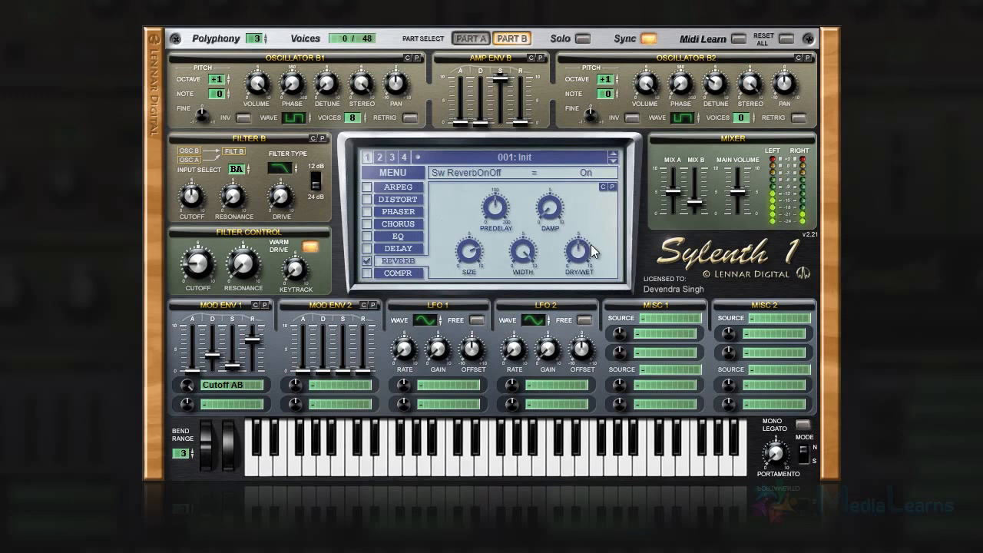
{"action": "left_click_drag", "start_coordinate": [583, 232], "coordinate": [583, 240]}
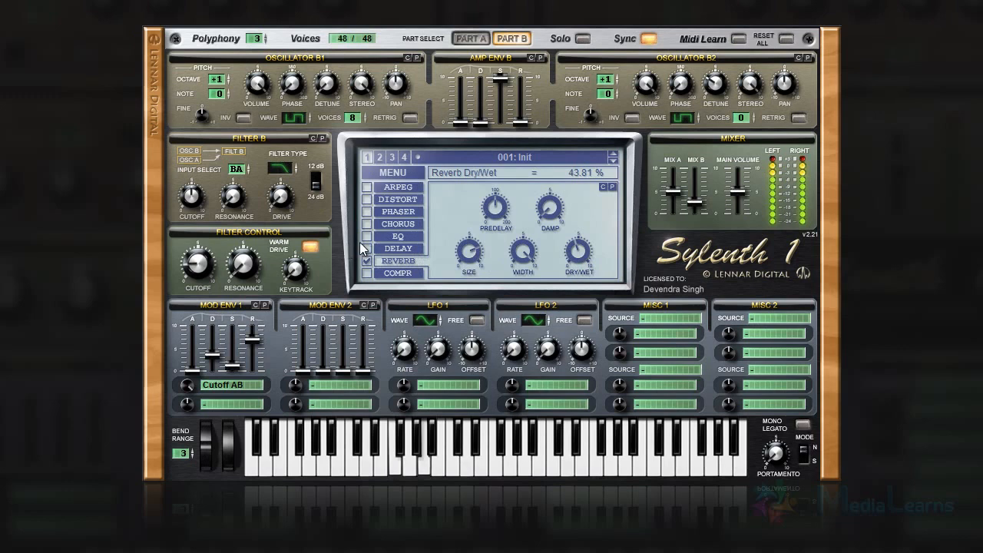
- Enable the arpeggiator, adjust its time, and set its gate to 32.38 %
{"action": "left_click", "coordinate": [366, 187]}
{"action": "left_click", "coordinate": [392, 186]}
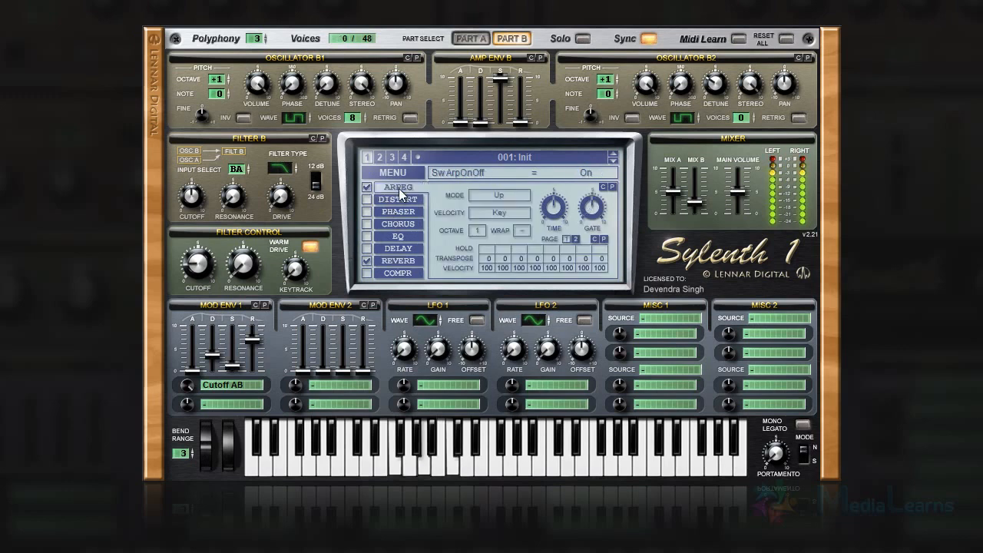
{"action": "left_click_drag", "start_coordinate": [554, 208], "coordinate": [596, 253]}
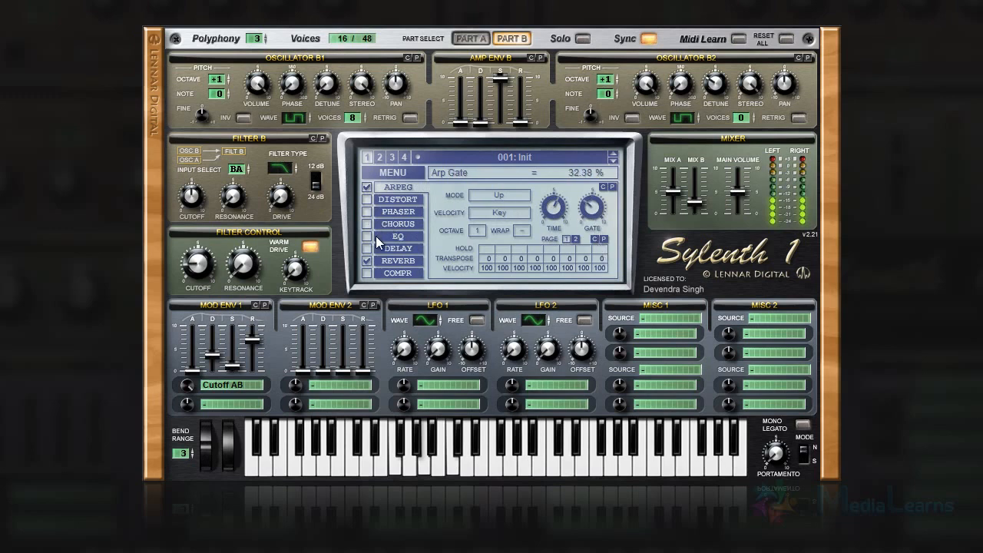
- Enable the EQ, lower the bass, and set the treble frequency to 1472.67 Hz and the bass frequency to 220.00 Hz
{"action": "left_click", "coordinate": [367, 236]}
{"action": "left_click", "coordinate": [387, 241]}
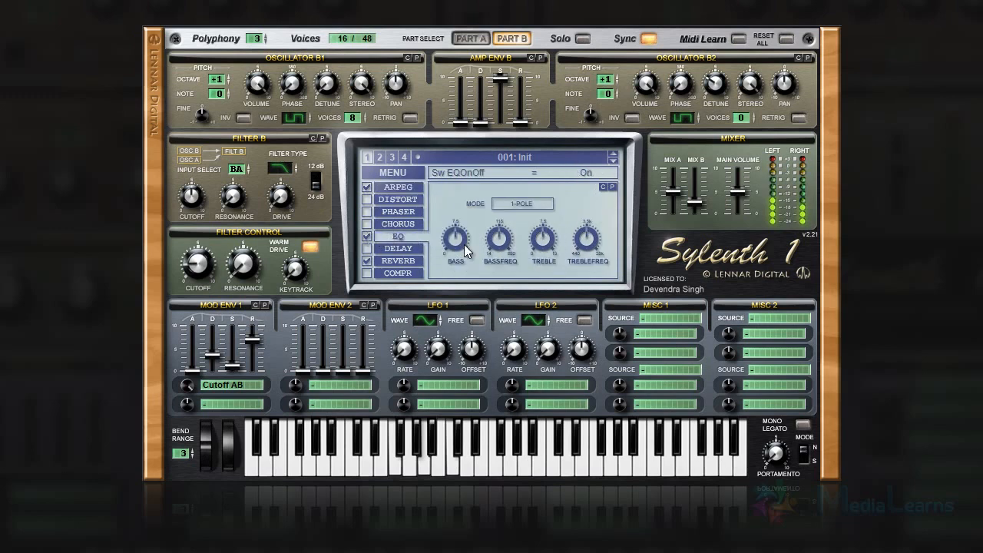
{"action": "left_click_drag", "start_coordinate": [575, 240], "coordinate": [581, 271]}
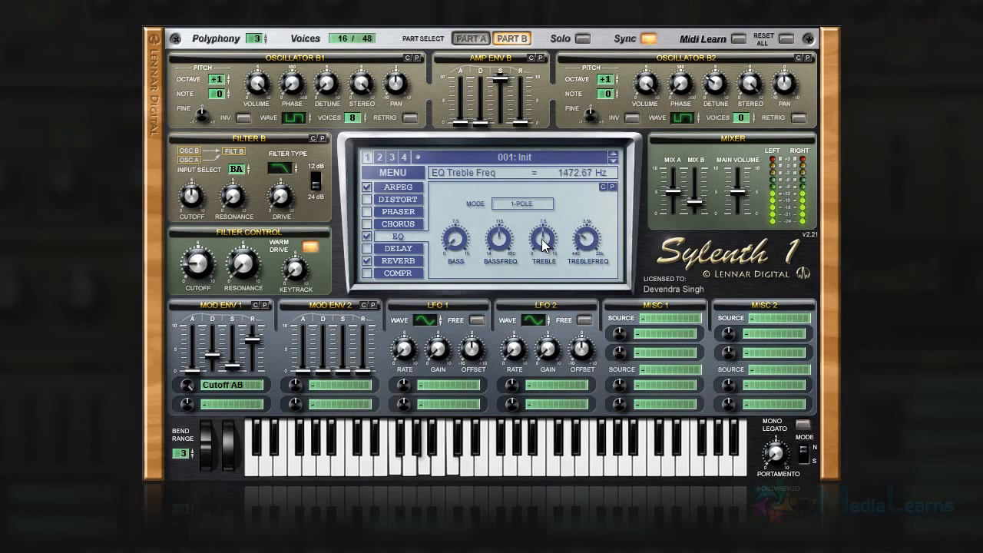
{"action": "left_click_drag", "start_coordinate": [541, 238], "coordinate": [498, 208]}
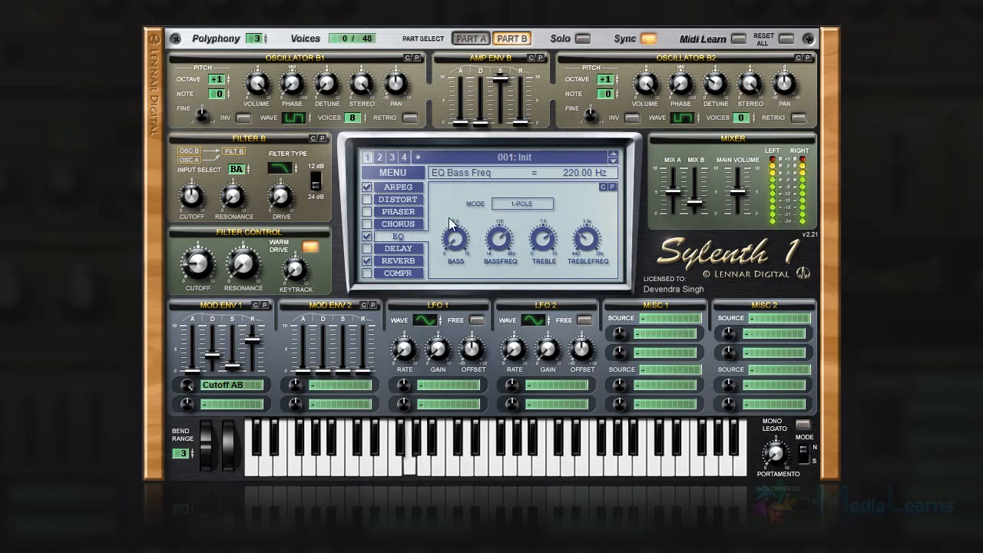
- Turn off the arpeggiator and set the polyphony to 4
{"action": "left_click", "coordinate": [367, 187]}
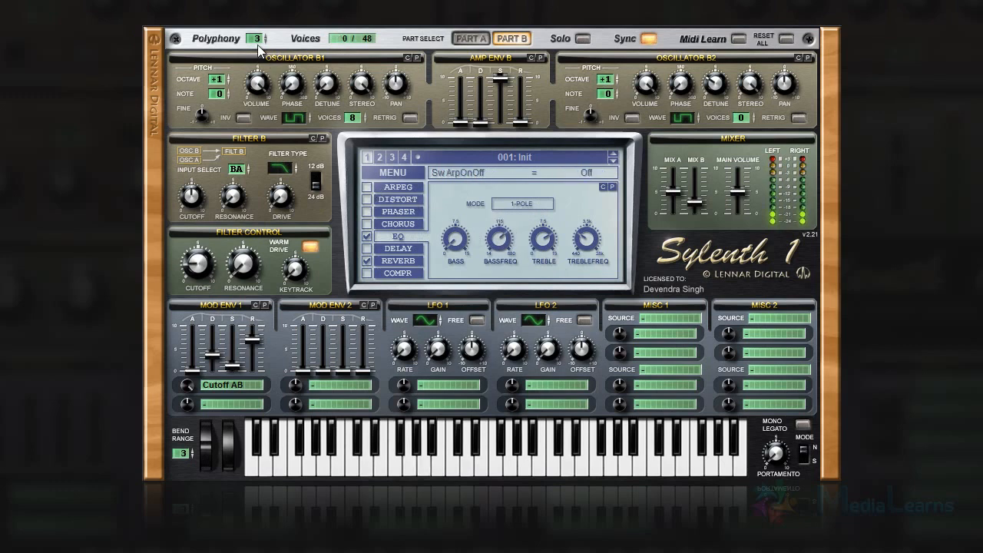
{"action": "left_click_drag", "start_coordinate": [257, 42], "coordinate": [257, 32]}
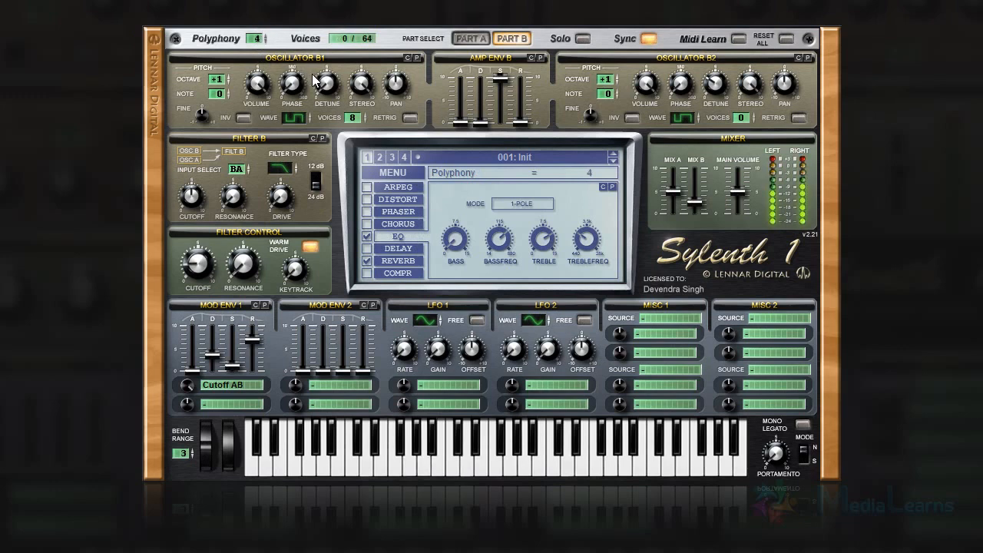
- Try Mono Legato with portamento, switch Mono Legato back off, and set the portamento time to 1.38
{"action": "left_click", "coordinate": [803, 425]}
{"action": "left_click_drag", "start_coordinate": [773, 470], "coordinate": [771, 463]}
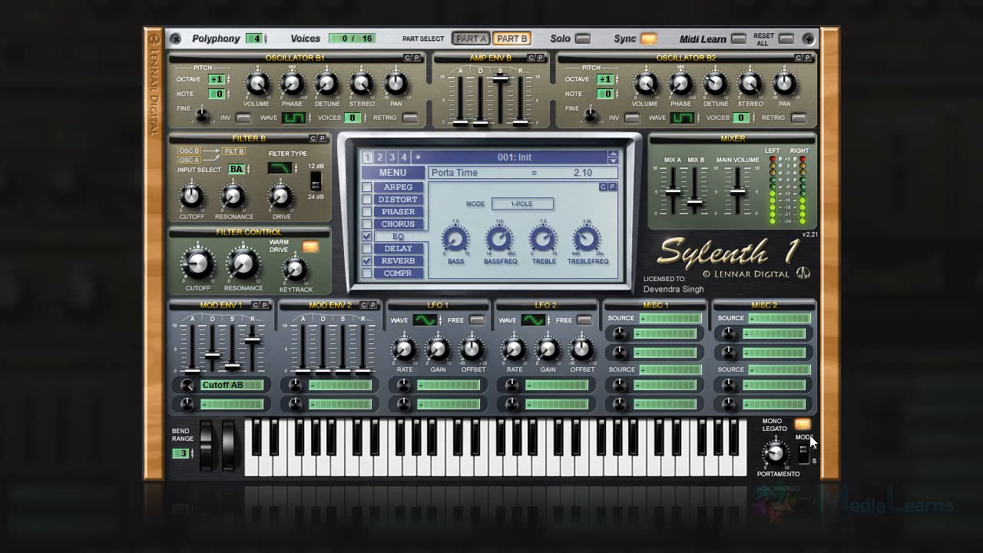
{"action": "left_click", "coordinate": [802, 424]}
{"action": "left_click_drag", "start_coordinate": [776, 447], "coordinate": [771, 453]}
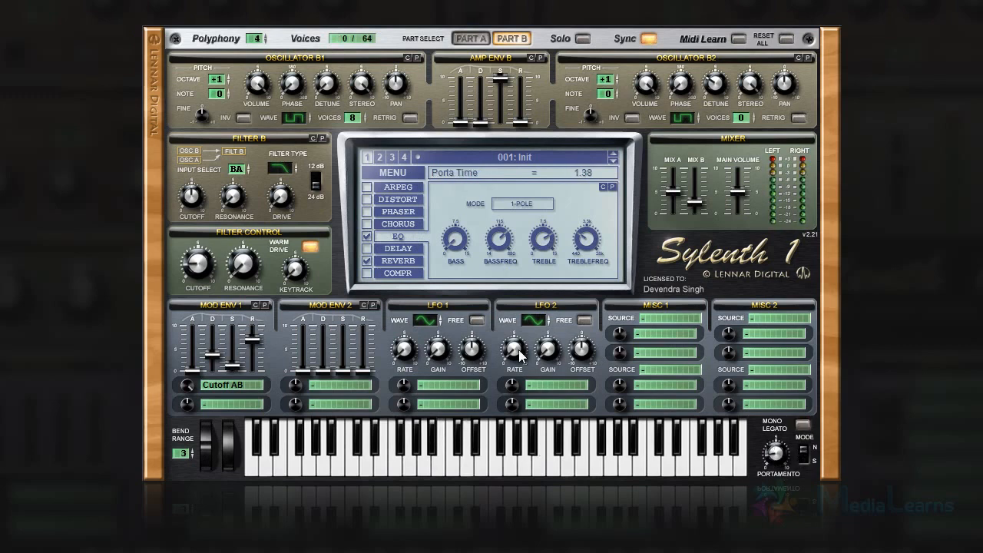